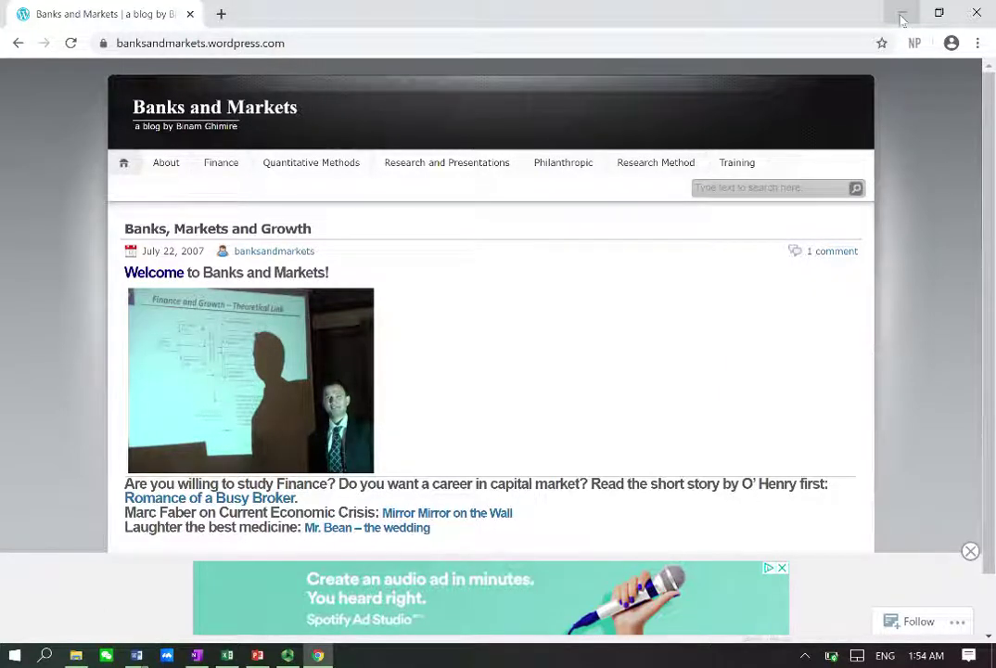
- Switch to the PowerPoint presentation and view the Composite Portfolio Performance Measures slide, returning to the Jensen Measure slide
{"action": "left_click", "coordinate": [902, 19]}
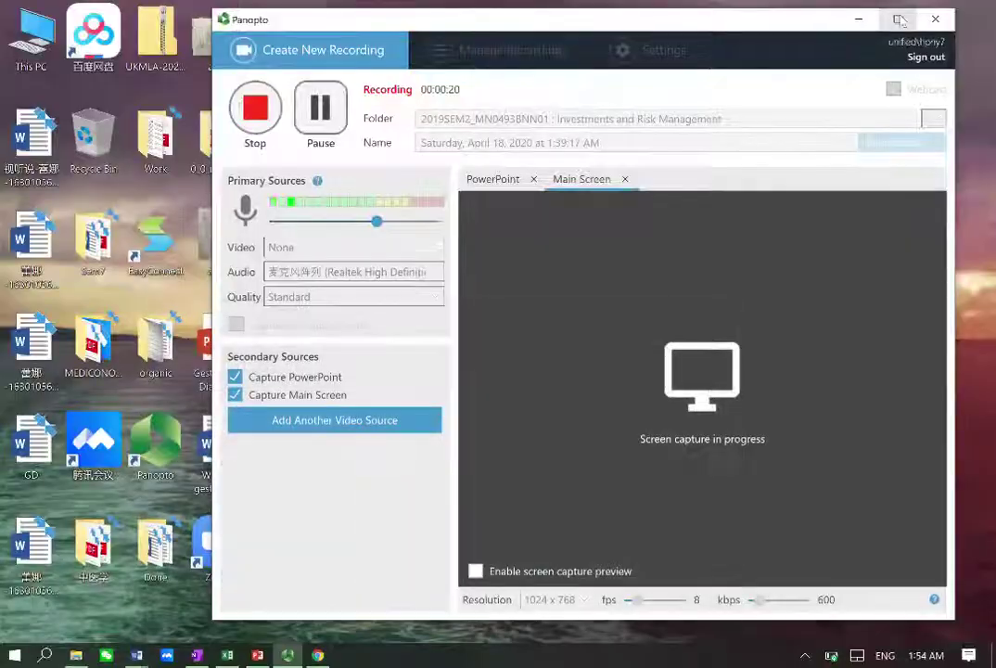
{"action": "left_click", "coordinate": [260, 655]}
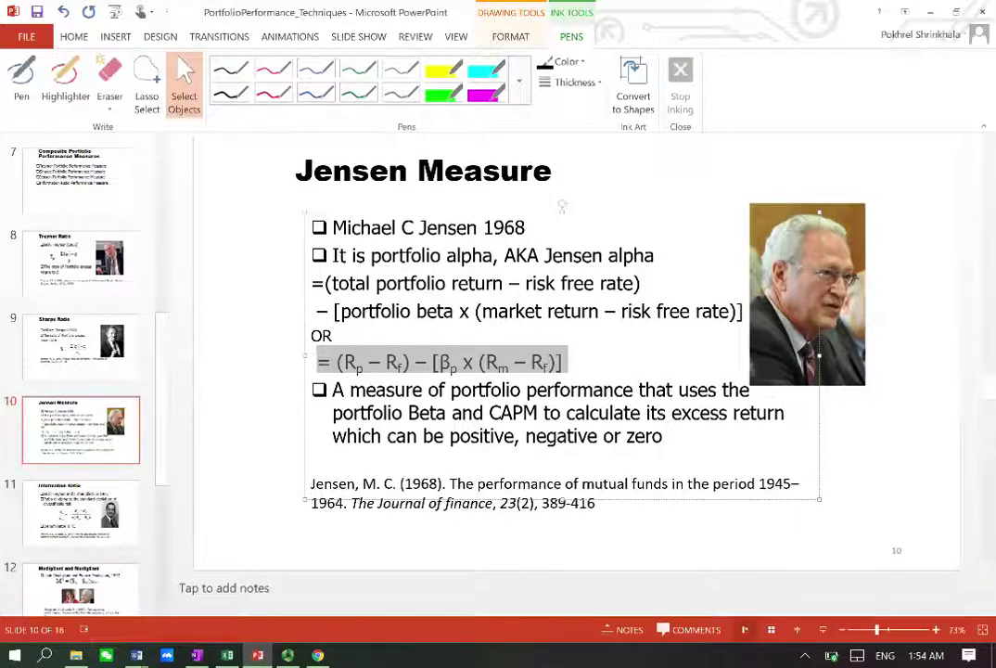
{"action": "left_click", "coordinate": [93, 198]}
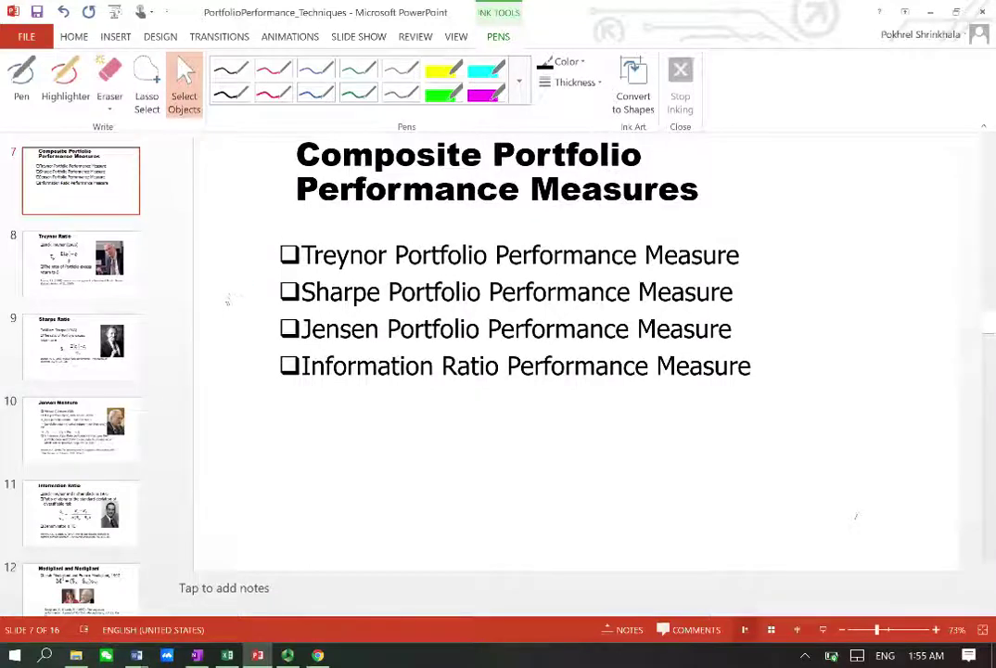
{"action": "left_click", "coordinate": [72, 371]}
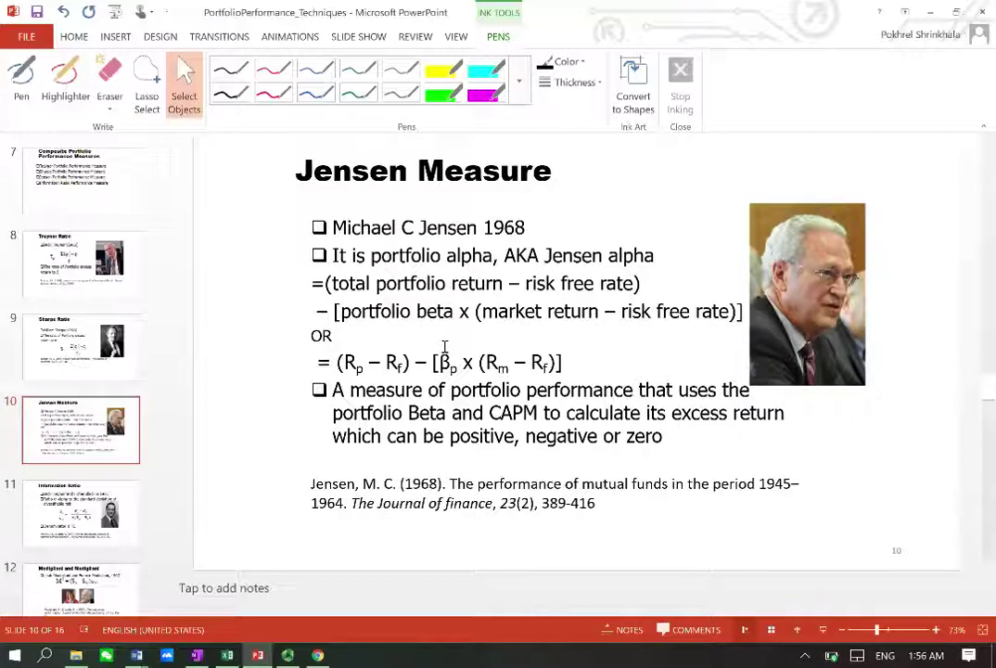
- Switch to Chrome and search Google for "harvesting alpha" in a new tab
{"action": "left_click", "coordinate": [318, 655]}
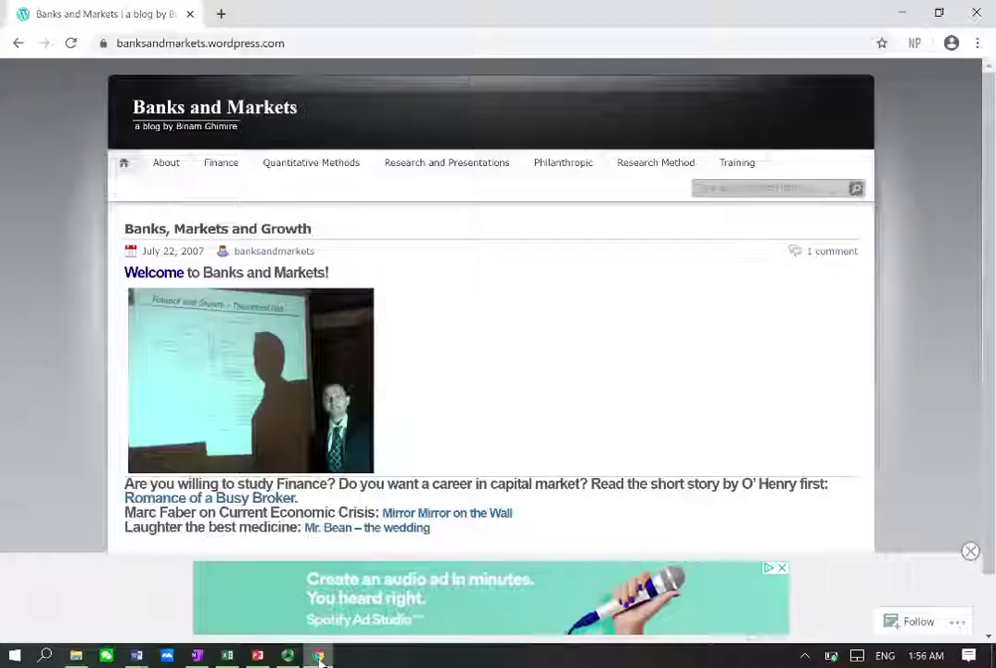
{"action": "left_click", "coordinate": [221, 14]}
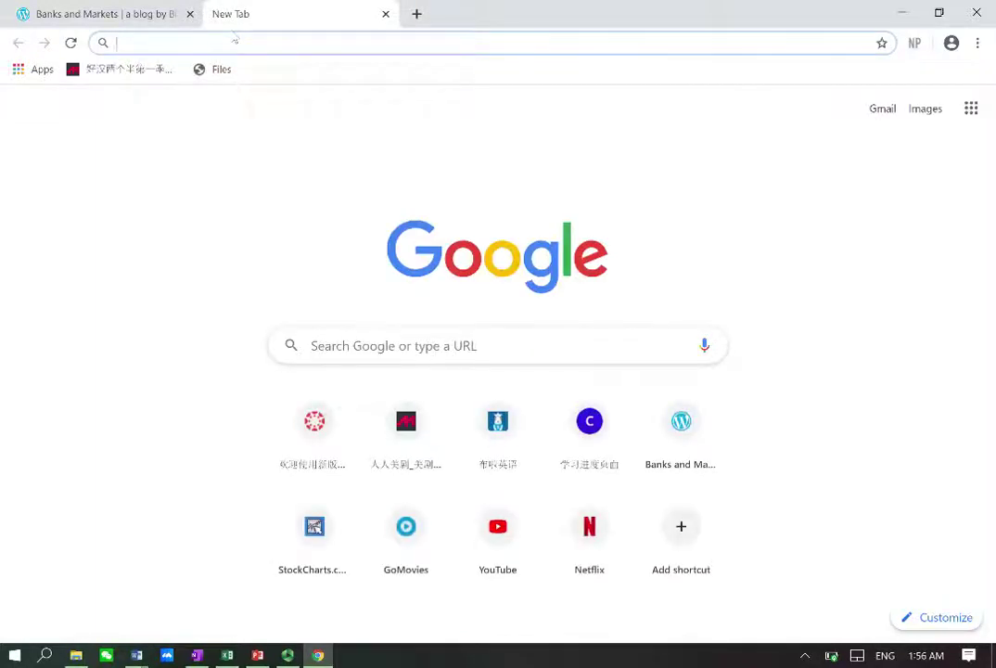
{"action": "type", "text": "harvesting"}
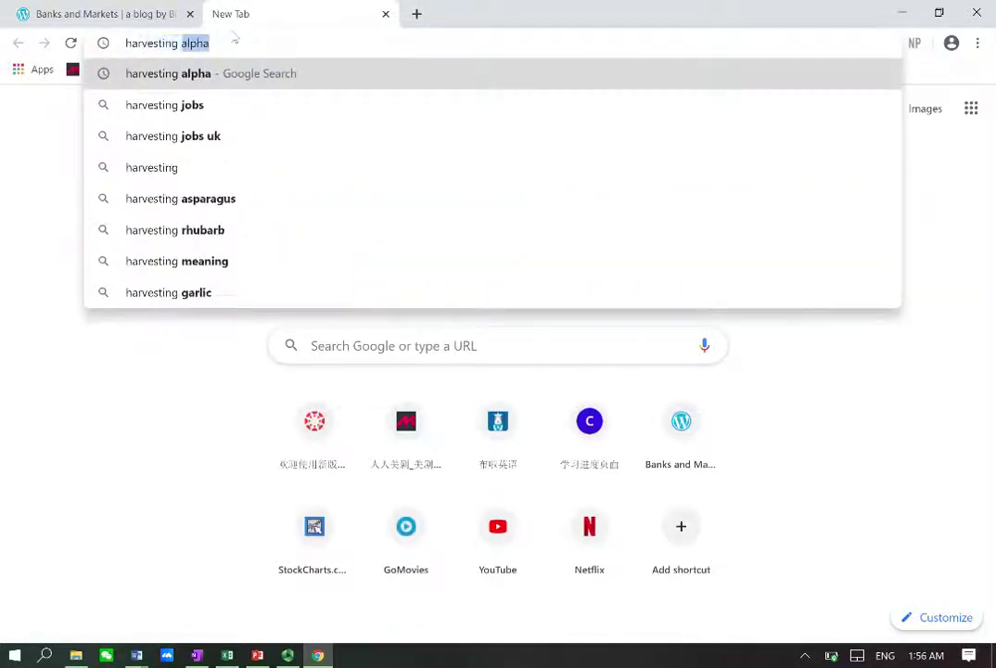
{"action": "key", "text": "Right"}
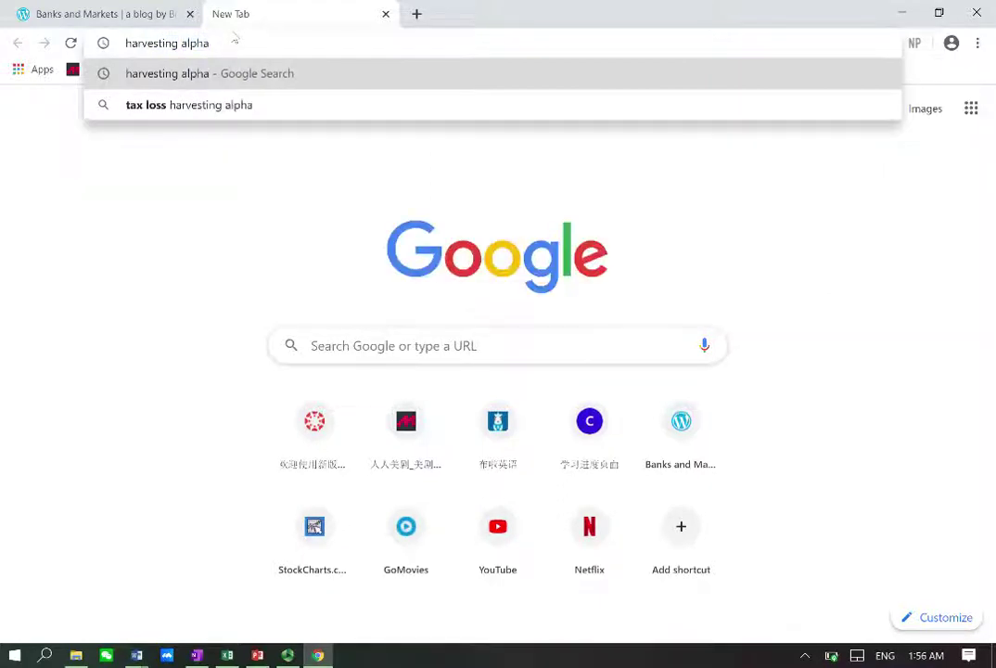
{"action": "key", "text": "Return"}
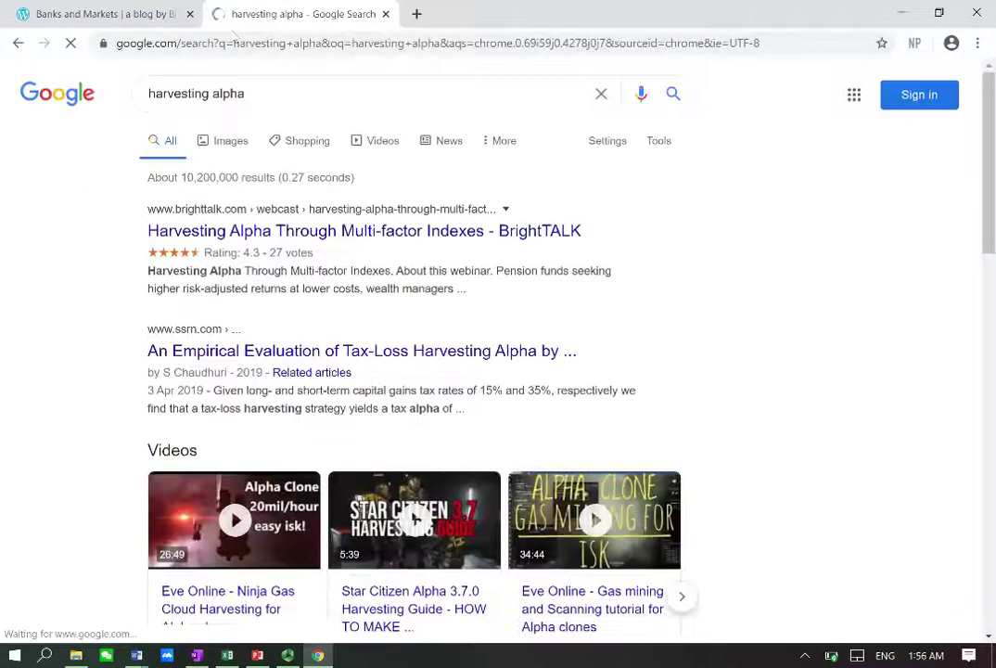
- Examine the search results for how the term harvesting alpha is used, and return to the Jensen Measure slide in PowerPoint
{"action": "scroll", "coordinate": [276, 336], "scroll_direction": "down", "scroll_amount": 10}
{"action": "scroll", "coordinate": [275, 336], "scroll_direction": "up", "scroll_amount": 12}
{"action": "scroll", "coordinate": [274, 338], "scroll_direction": "down", "scroll_amount": 1}
{"action": "scroll", "coordinate": [275, 297], "scroll_direction": "down", "scroll_amount": 4}
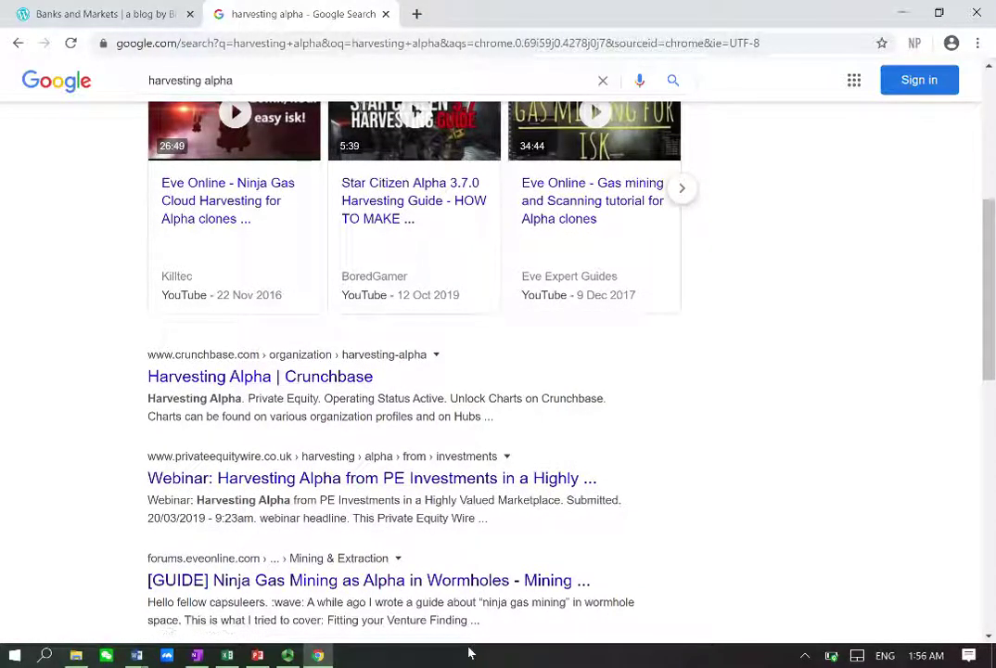
{"action": "scroll", "coordinate": [793, 222], "scroll_direction": "down", "scroll_amount": 3}
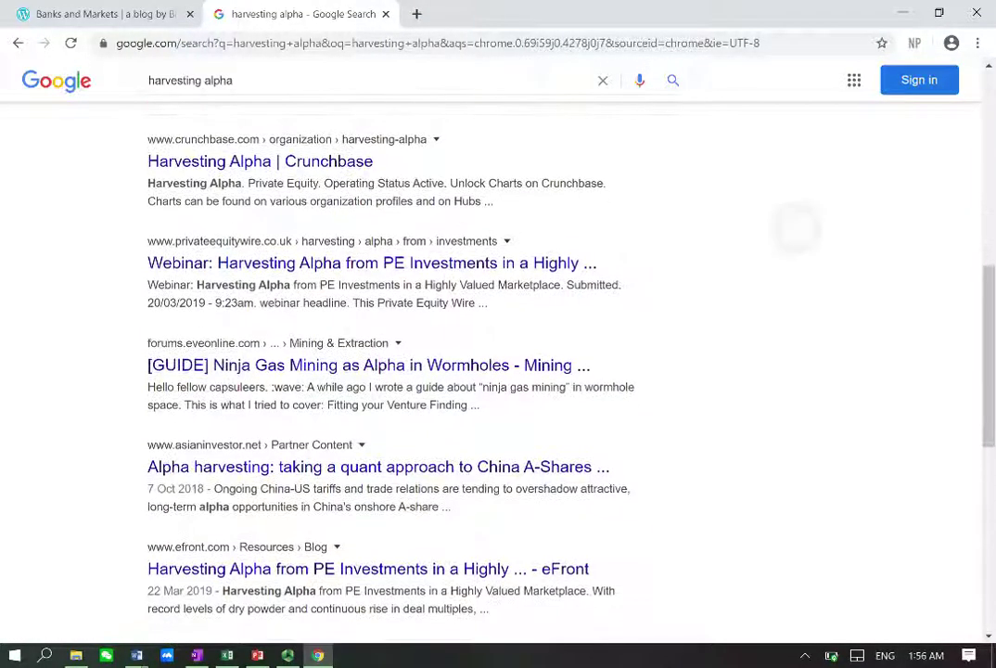
{"action": "scroll", "coordinate": [390, 362], "scroll_direction": "down", "scroll_amount": 1}
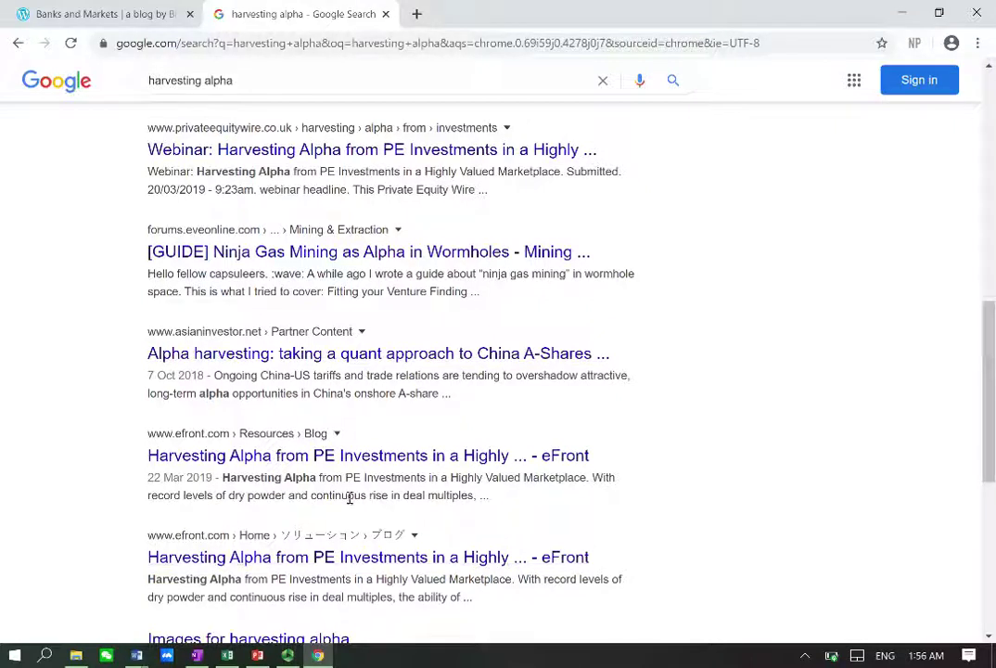
{"action": "left_click", "coordinate": [172, 83]}
{"action": "double_click", "coordinate": [172, 83]}
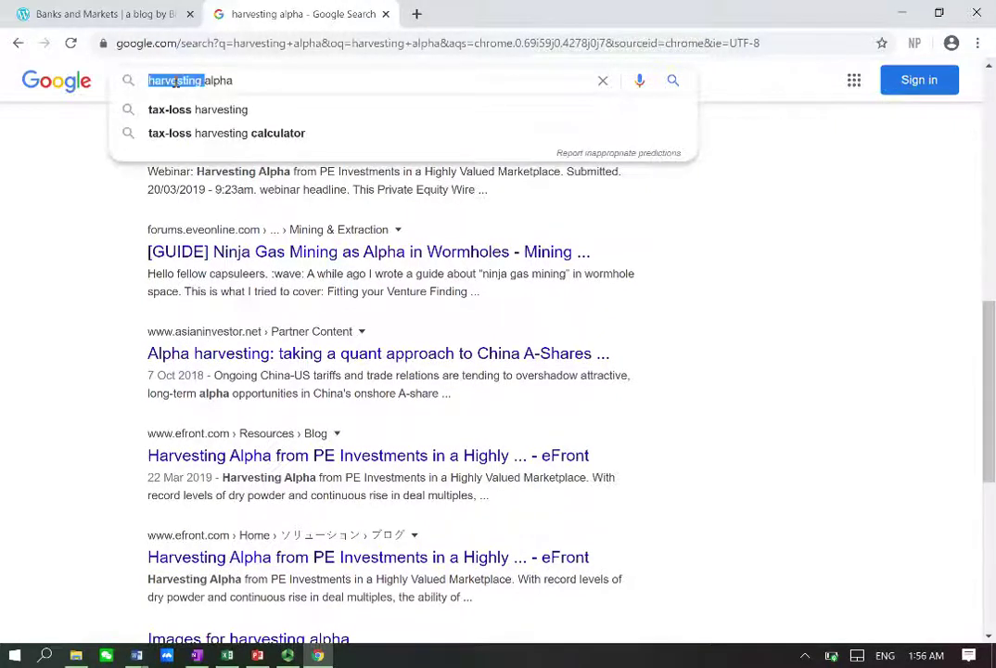
{"action": "left_click", "coordinate": [902, 13]}
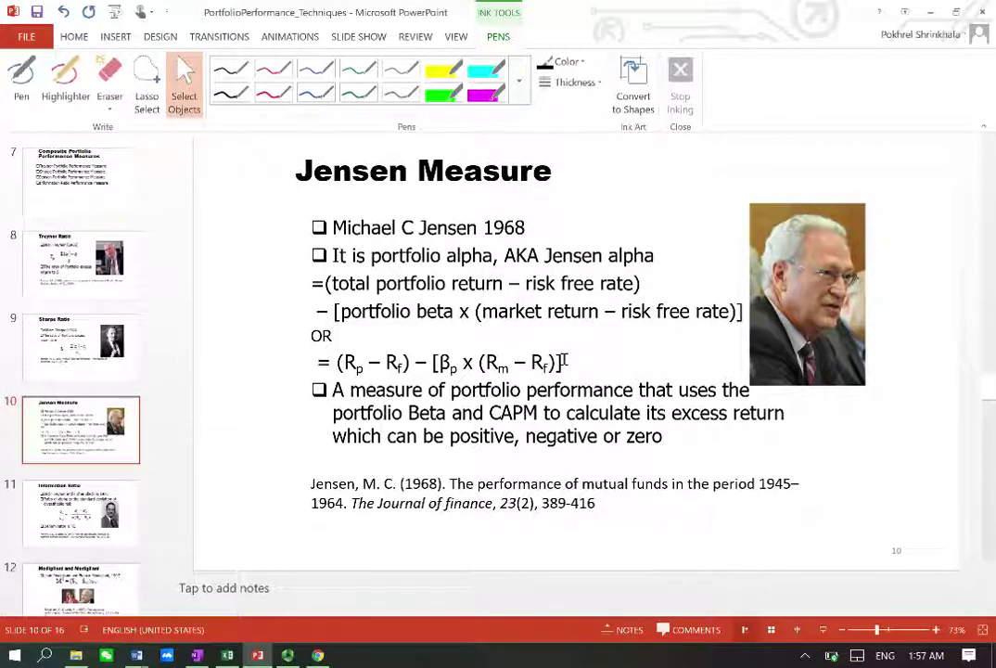
- Switch to the Excel workbook and, below the return data on JensenExample, enter the label Mutual Fund in B16 with 25% in C16
{"action": "left_click", "coordinate": [230, 656]}
{"action": "left_click", "coordinate": [274, 505]}
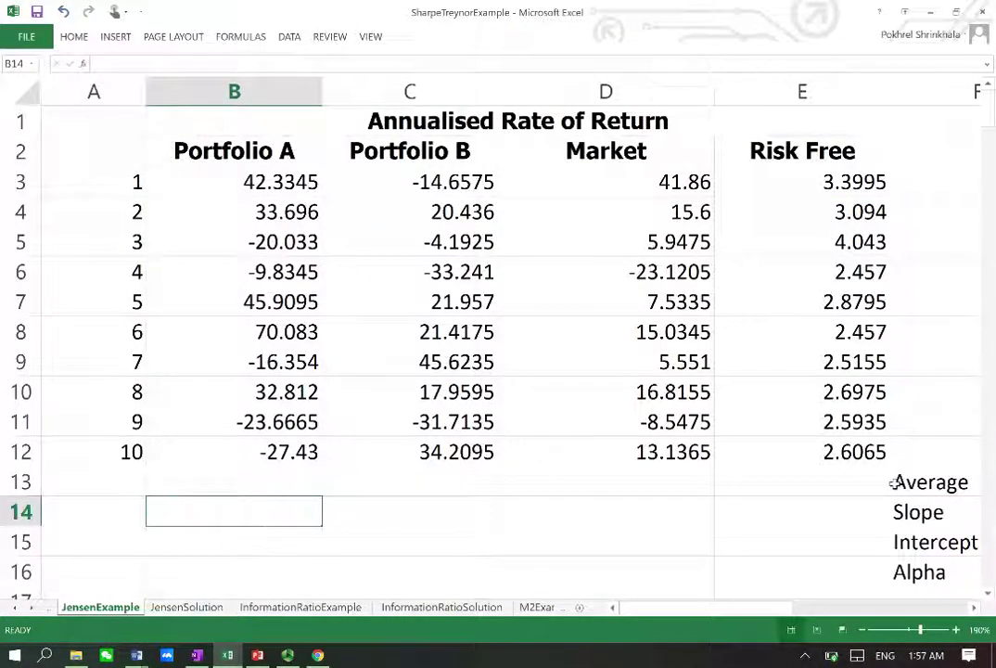
{"action": "key", "text": "Down"}
{"action": "key", "text": "Down"}
{"action": "key", "text": "Down"}
{"action": "key", "text": "Down"}
{"action": "key", "text": "Down"}
{"action": "key", "text": "Down"}
{"action": "key", "text": "Down"}
{"action": "key", "text": "Down"}
{"action": "key", "text": "Up"}
{"action": "key", "text": "Up"}
{"action": "key", "text": "Up"}
{"action": "key", "text": "Up"}
{"action": "key", "text": "Up"}
{"action": "key", "text": "Up"}
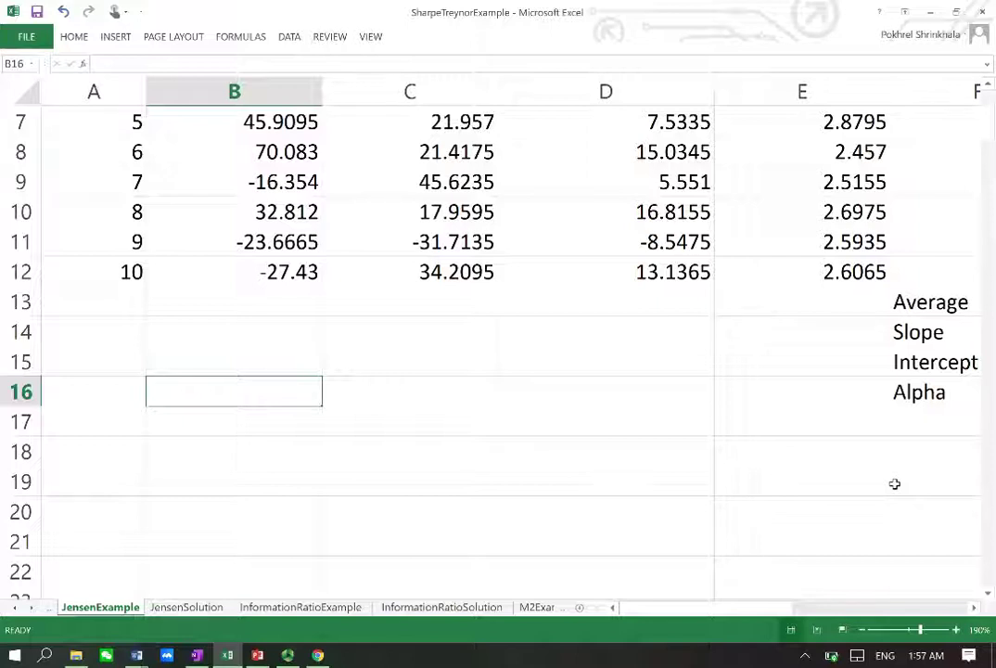
{"action": "type", "text": "Mutual"}
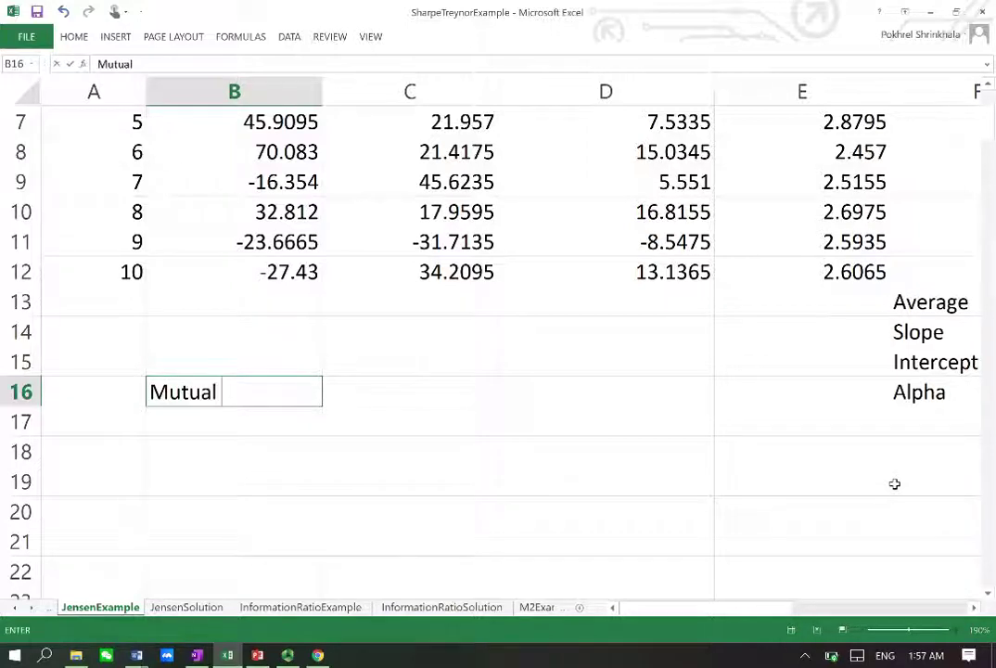
{"action": "type", "text": " Fund"}
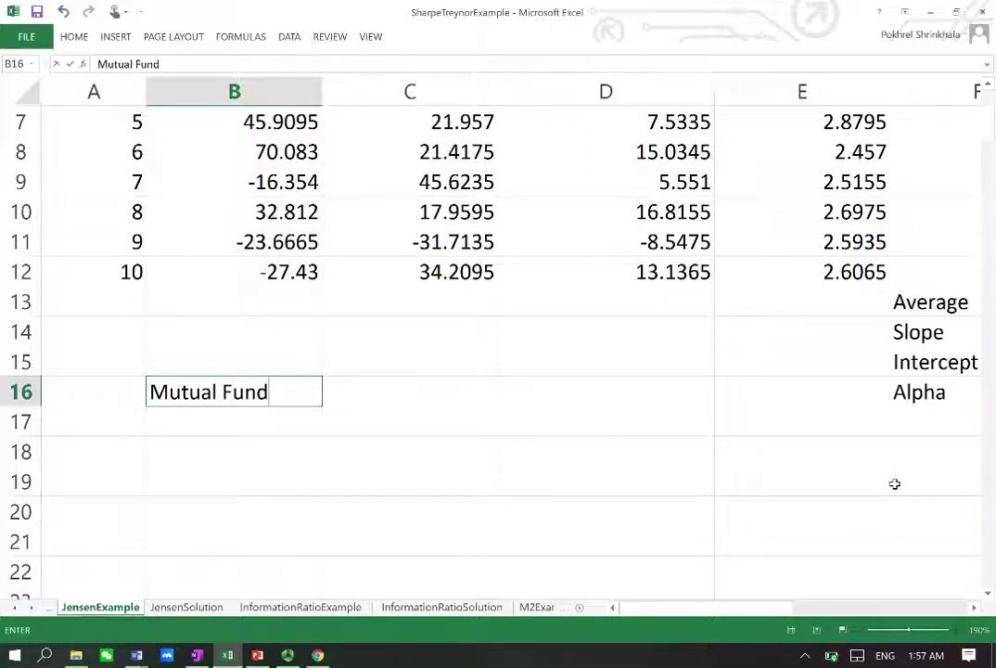
{"action": "key", "text": "Tab"}
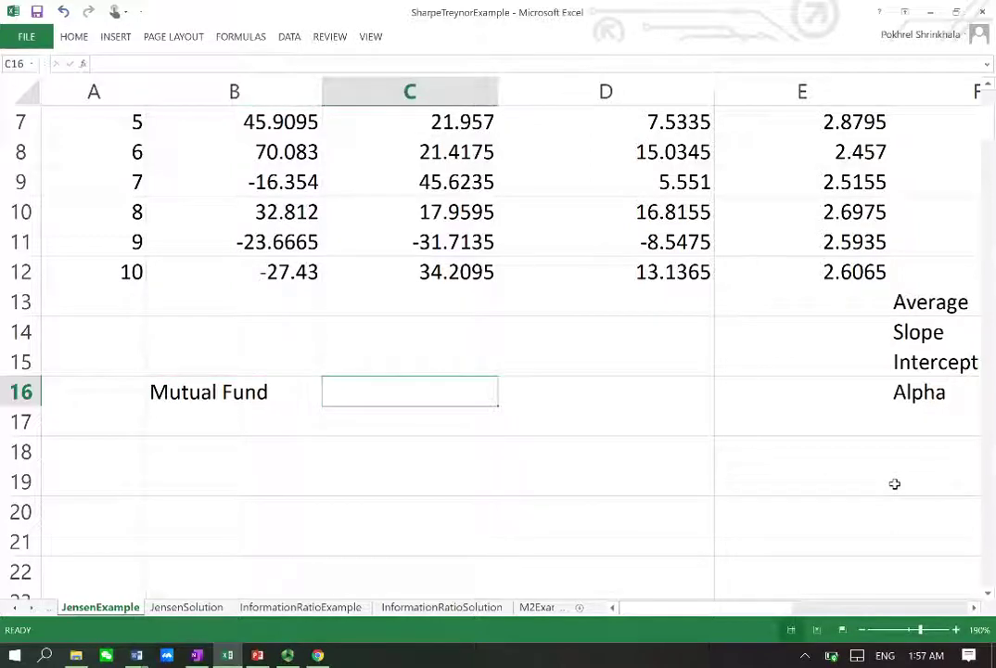
{"action": "type", "text": "25%"}
{"action": "key", "text": "Return"}
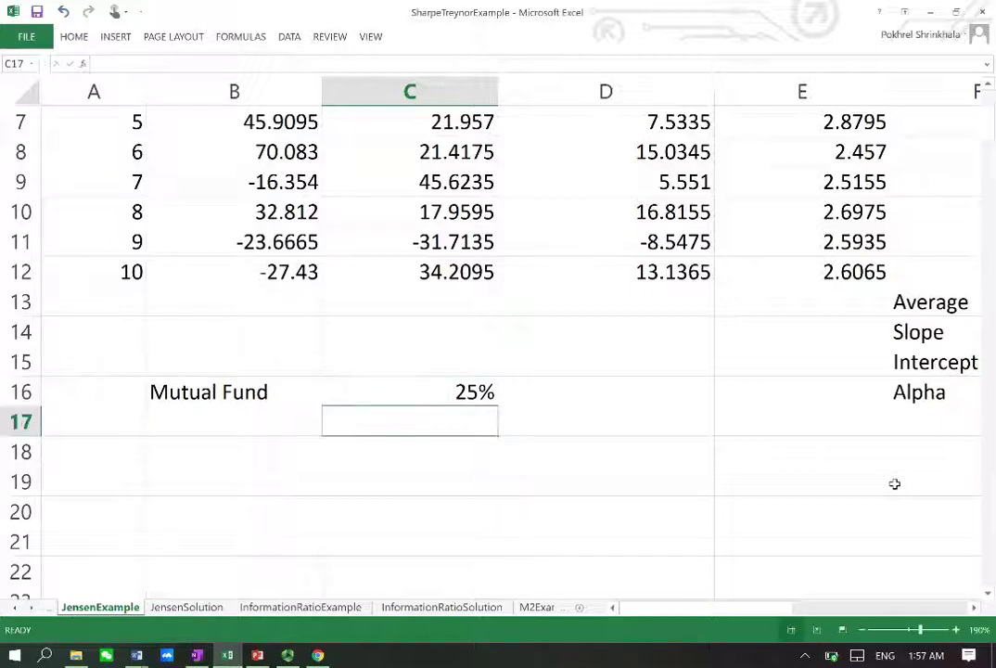
- Enter the label TB in B17 with a rate of 5% in C17
{"action": "key", "text": "Left"}
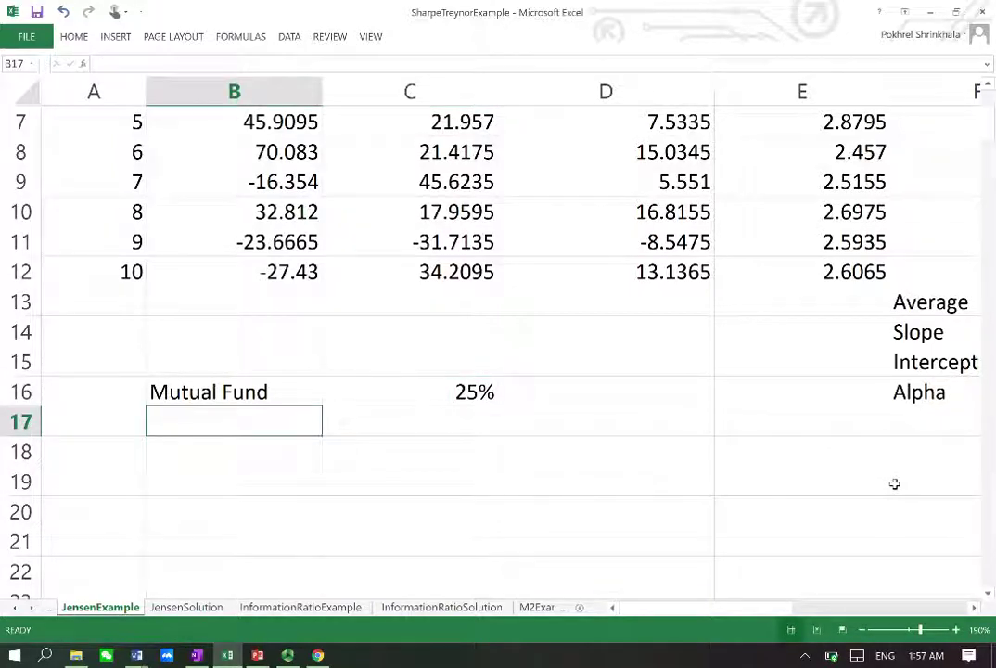
{"action": "type", "text": "TB"}
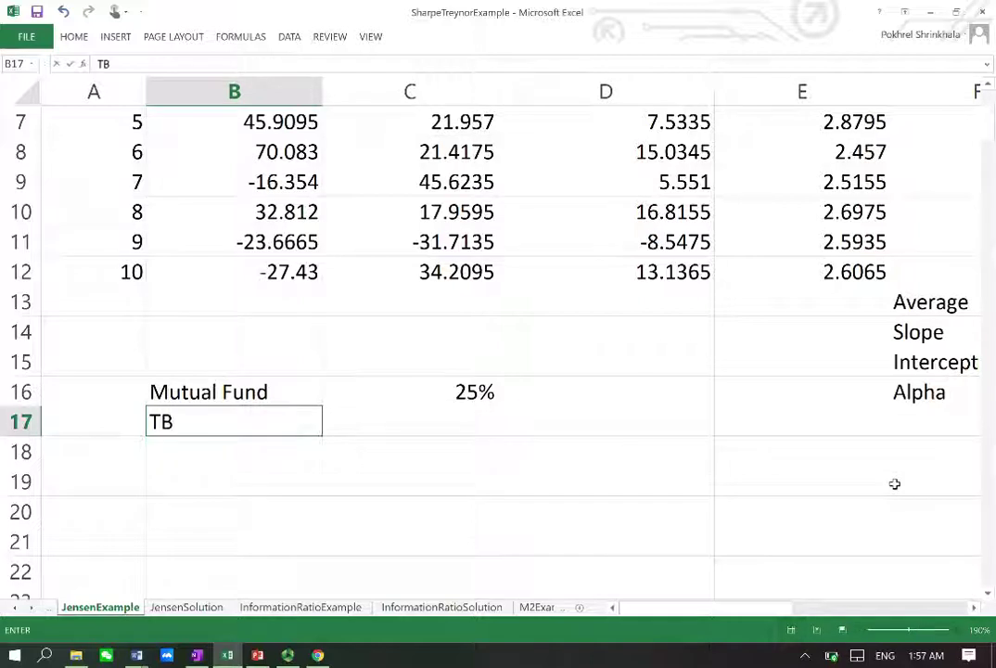
{"action": "key", "text": "Tab"}
{"action": "type", "text": "5%"}
{"action": "key", "text": "Return"}
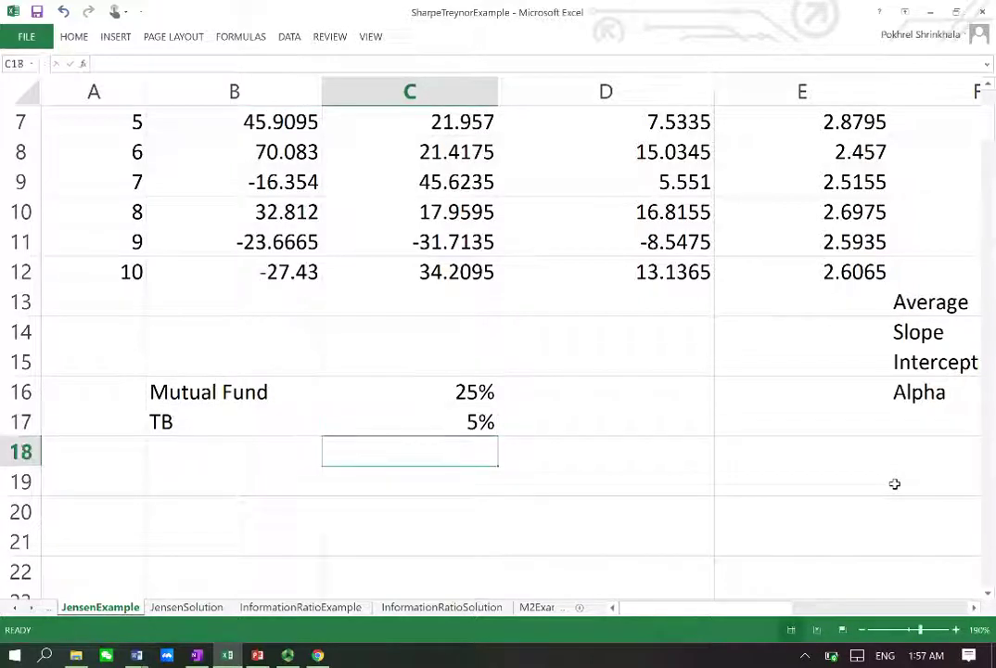
- Label B18 Market Excess and calculate it in C18 with the formula =14%-C17
{"action": "key", "text": "Left"}
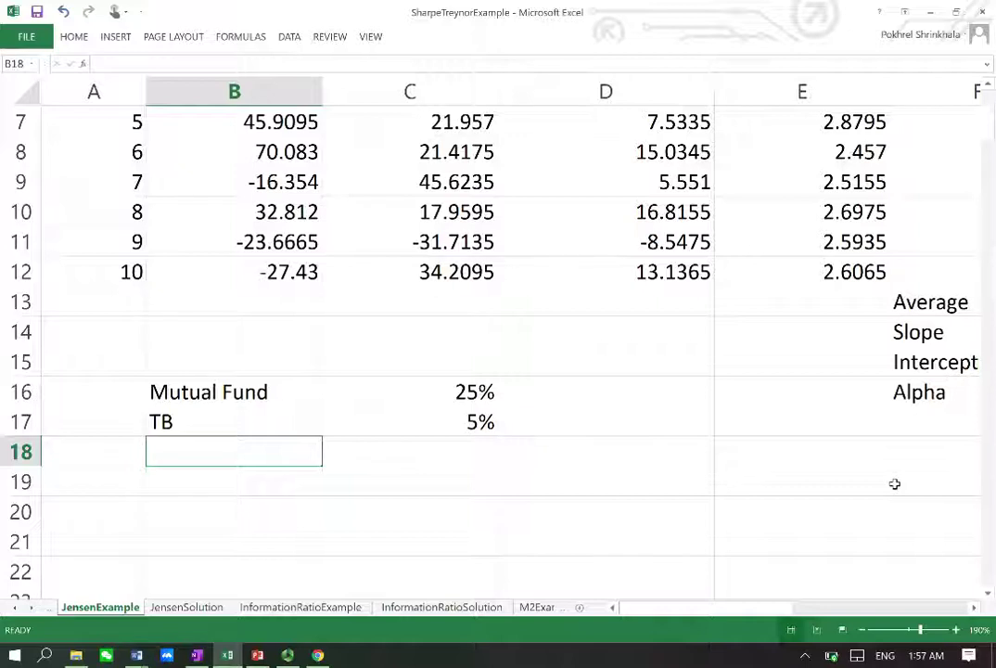
{"action": "key", "text": "Right"}
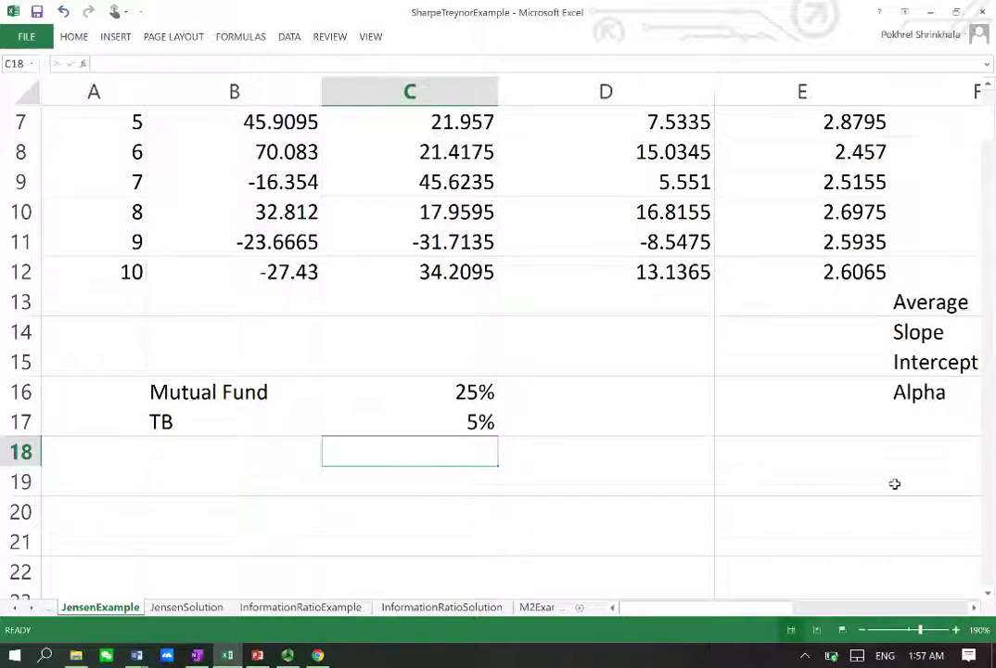
{"action": "key", "text": "Left"}
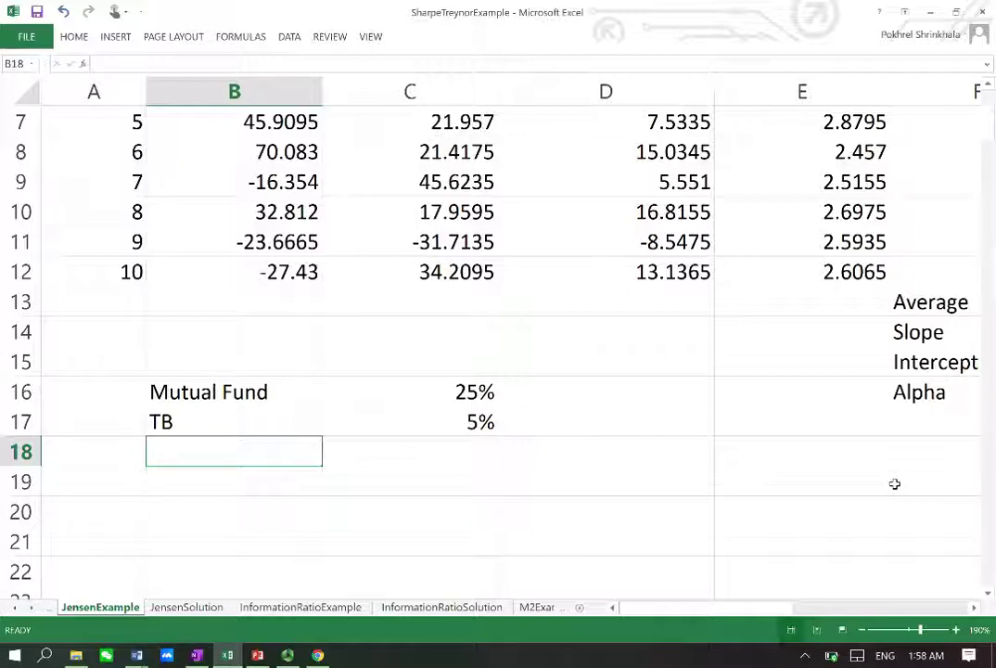
{"action": "type", "text": "Market Ex"}
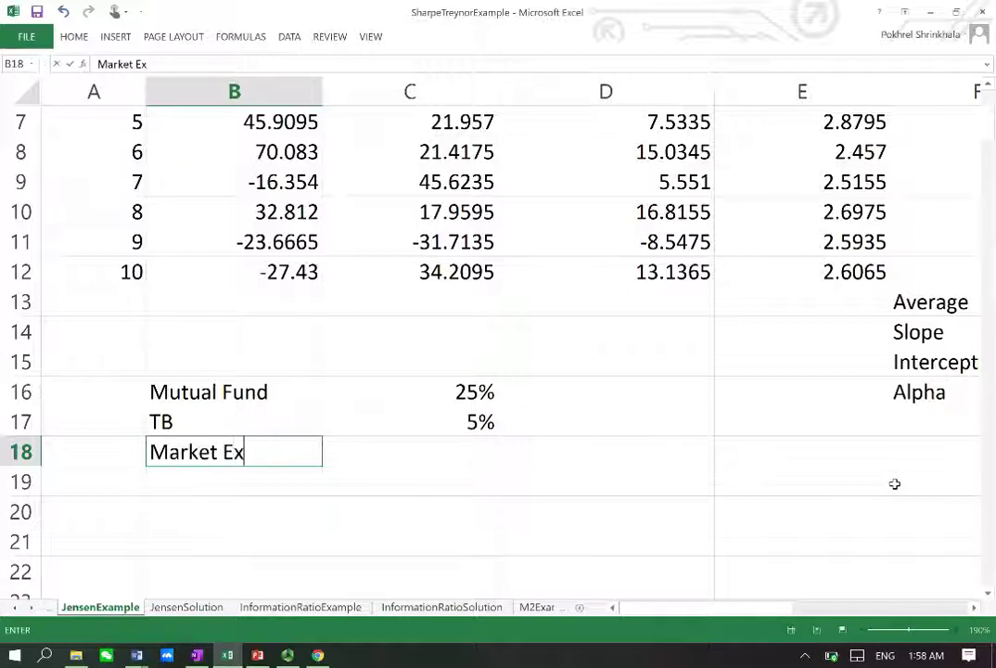
{"action": "type", "text": "cess"}
{"action": "key", "text": "Tab"}
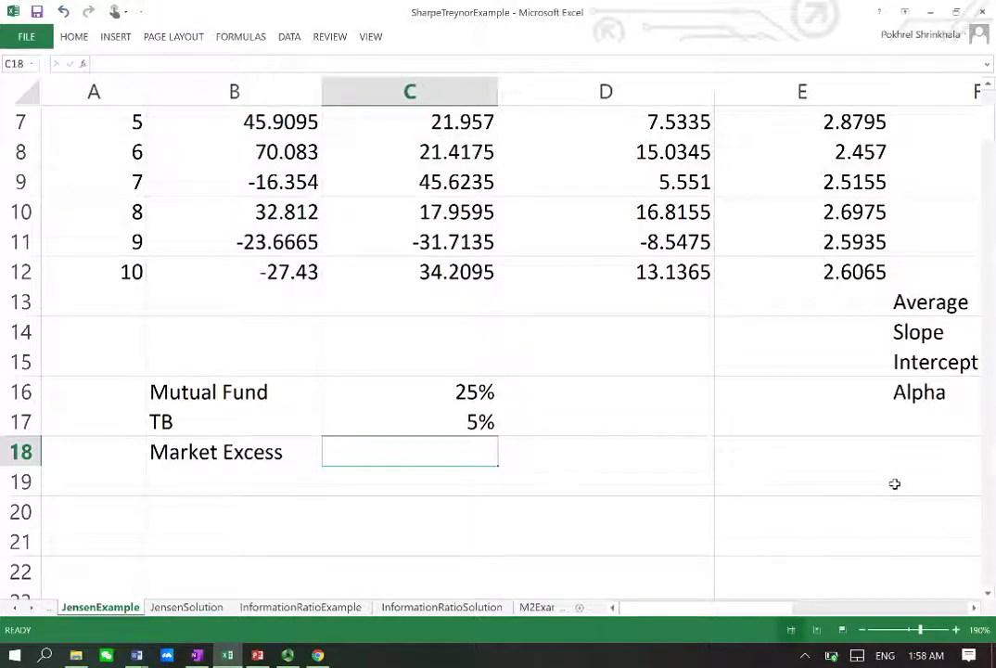
{"action": "type", "text": "="}
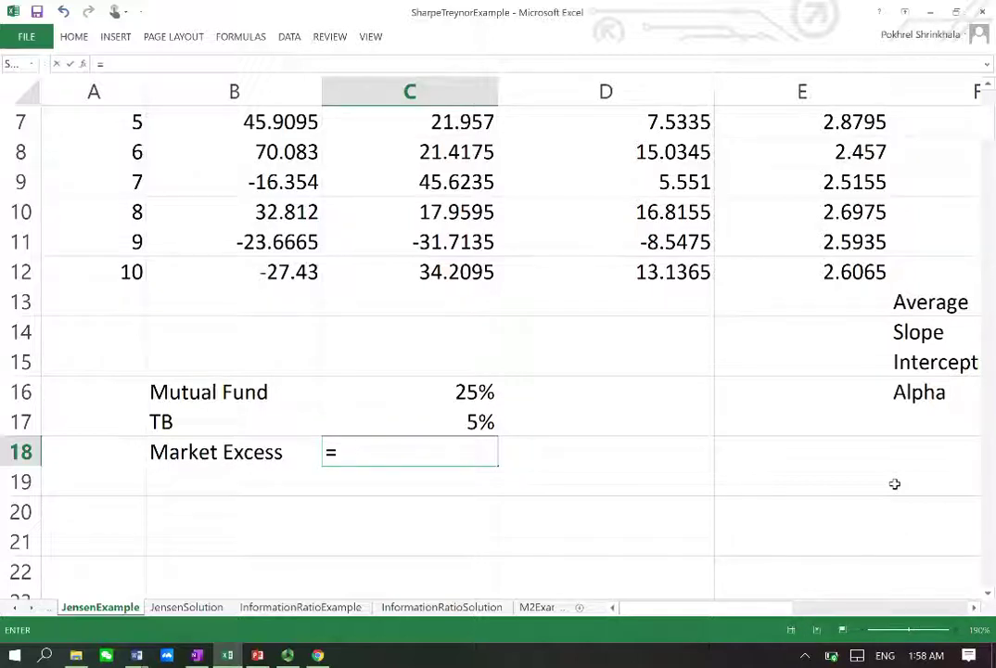
{"action": "type", "text": "14%-"}
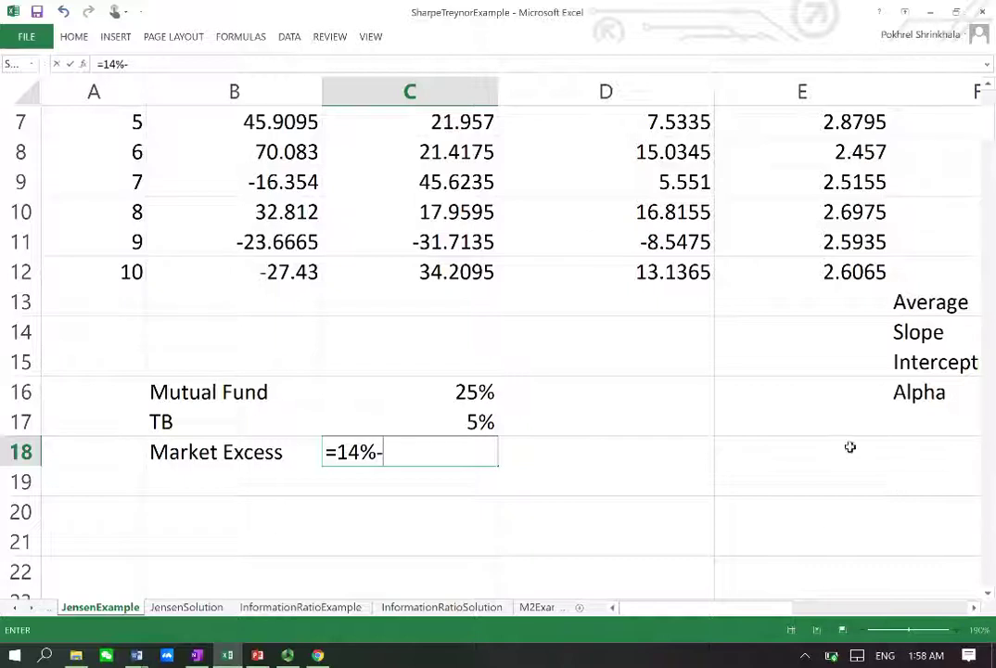
{"action": "left_click", "coordinate": [459, 423]}
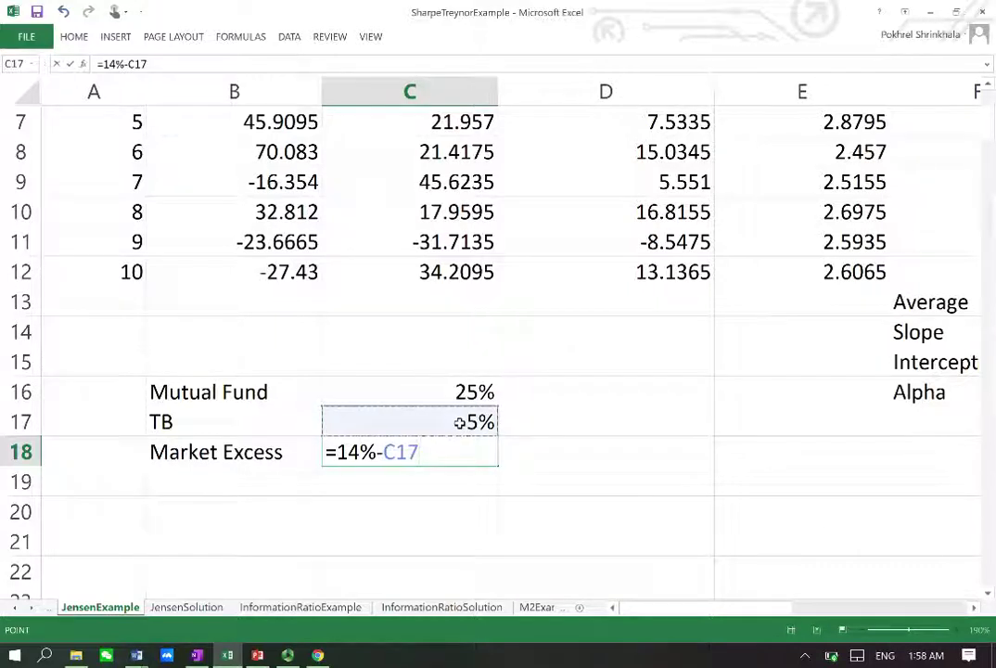
{"action": "key", "text": "Return"}
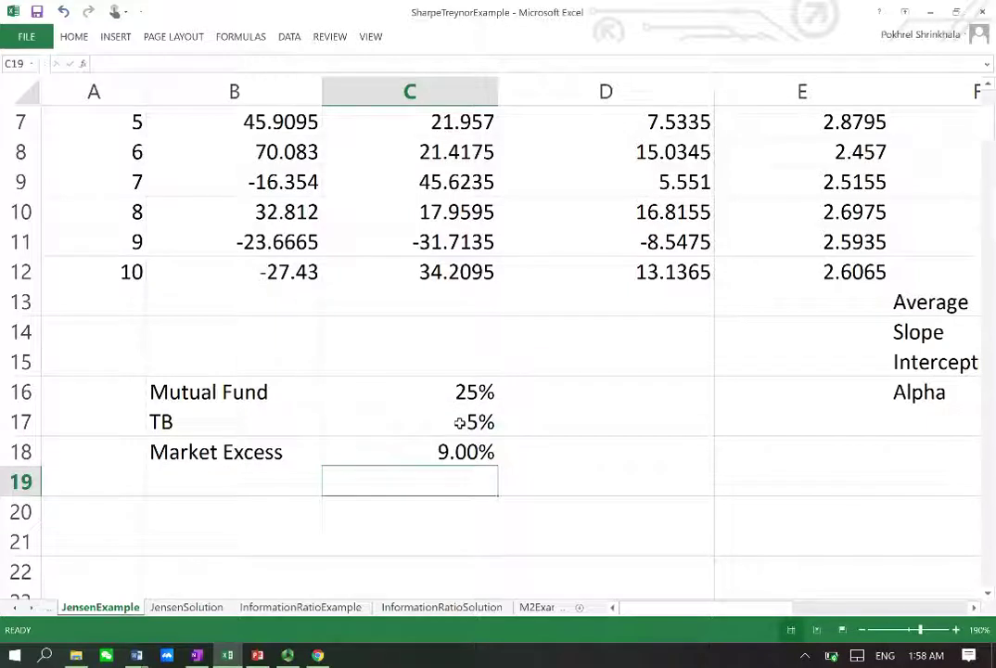
- Enter the label Beta of the Mutual Fund in B20 with a value of 2 in C20
{"action": "key", "text": "Left"}
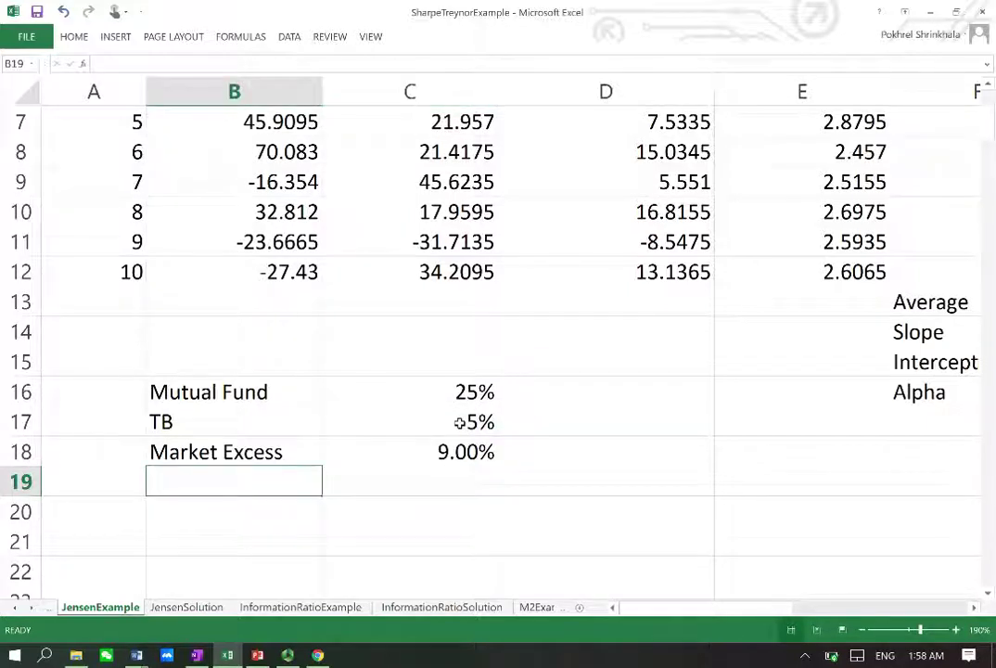
{"action": "key", "text": "Down"}
{"action": "type", "text": "Beta "}
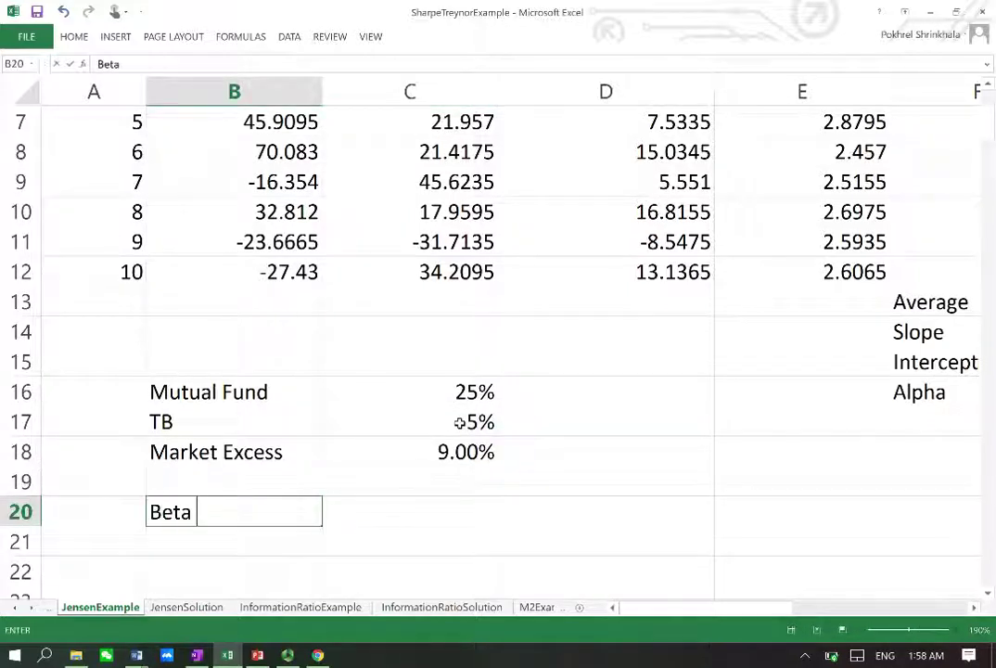
{"action": "type", "text": "of the M"}
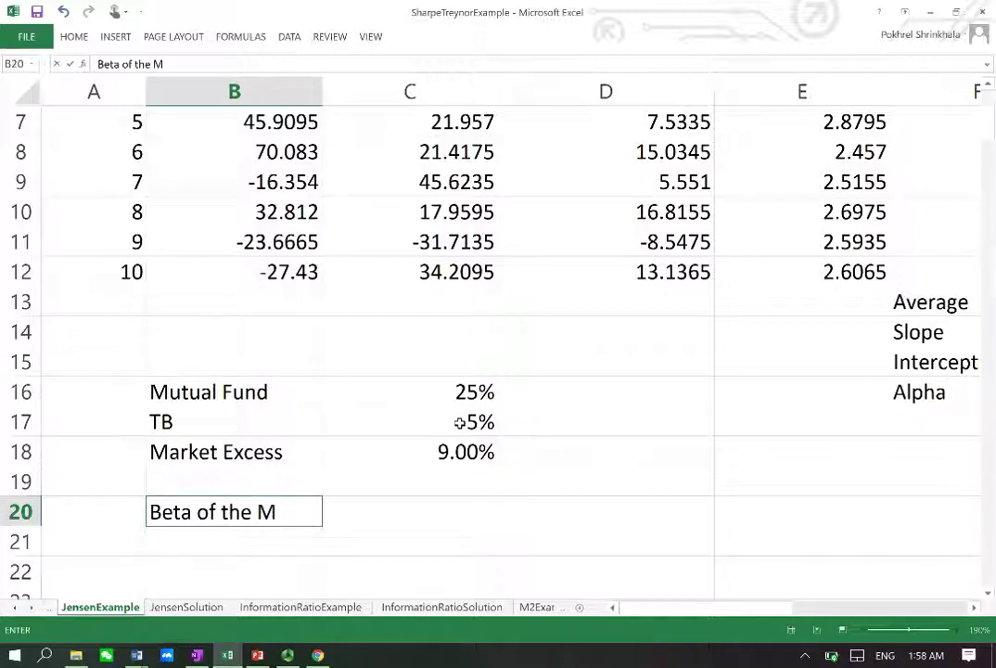
{"action": "type", "text": "utual Fund"}
{"action": "key", "text": "Tab"}
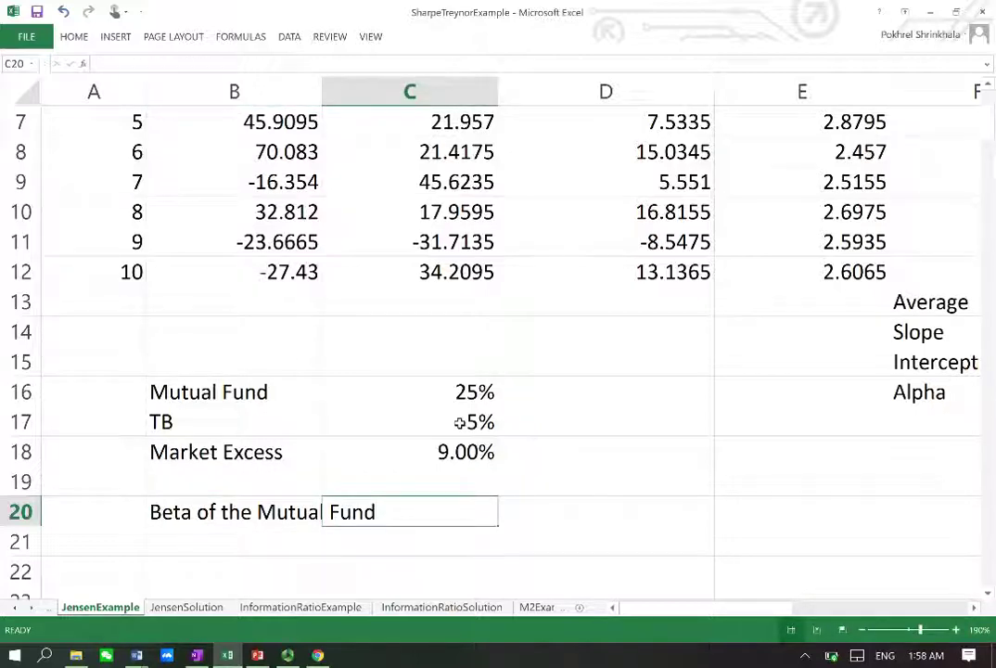
{"action": "type", "text": "2"}
{"action": "key", "text": "Return"}
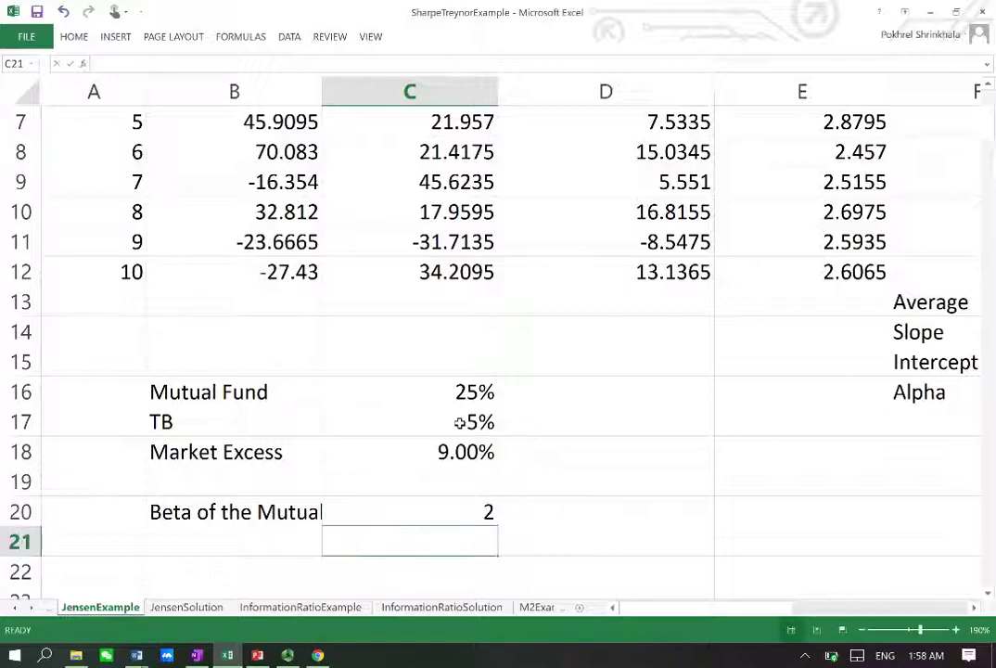
- Enter the label J Alpha =? in B22 and select C22 beside it
{"action": "key", "text": "Return"}
{"action": "key", "text": "Left"}
{"action": "type", "text": "J Alpha"}
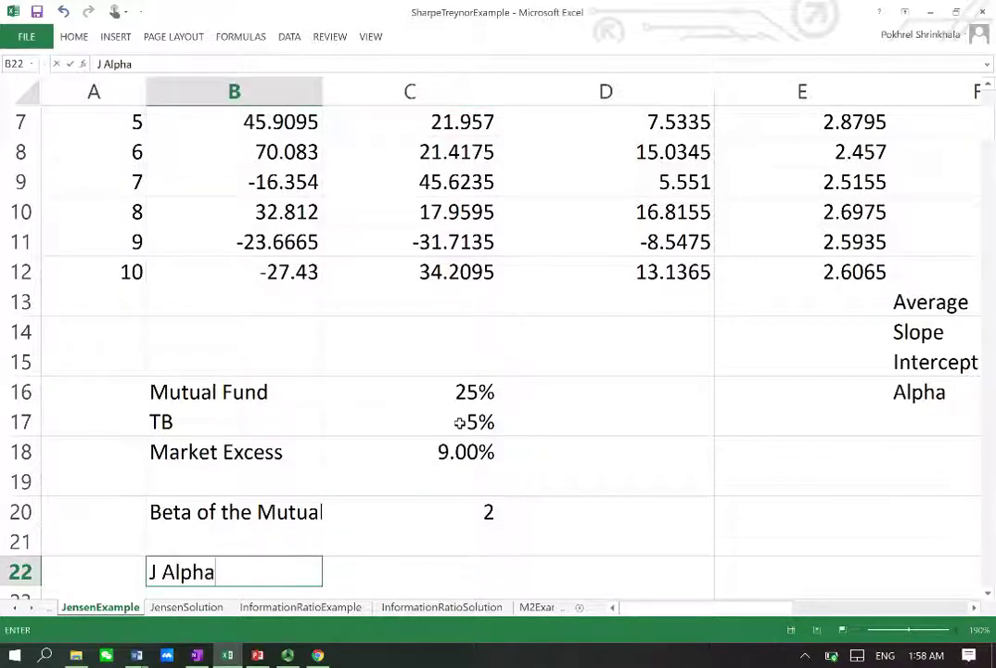
{"action": "type", "text": " =?"}
{"action": "key", "text": "Return"}
{"action": "key", "text": "Up"}
{"action": "key", "text": "Right"}
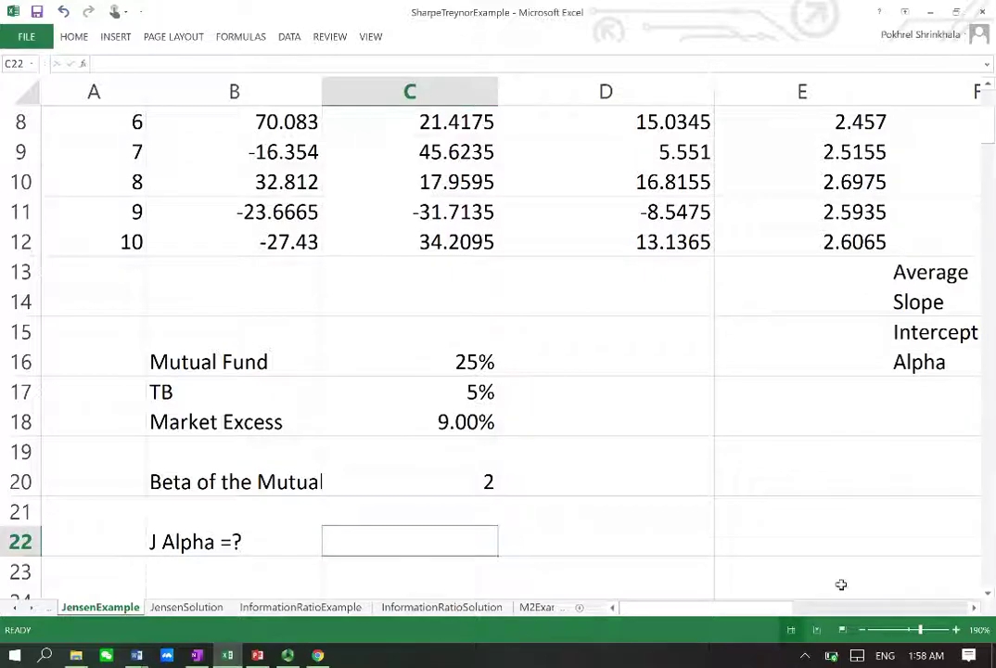
- Examine the Excess Returns section with its Average, Slope, Intercept and Alpha rows, and return to the start of the sheet
{"action": "left_click_drag", "start_coordinate": [757, 606], "coordinate": [878, 603]}
{"action": "scroll", "coordinate": [787, 479], "scroll_direction": "up", "scroll_amount": 2}
{"action": "scroll", "coordinate": [787, 479], "scroll_direction": "up", "scroll_amount": 1}
{"action": "scroll", "coordinate": [787, 480], "scroll_direction": "down", "scroll_amount": 20}
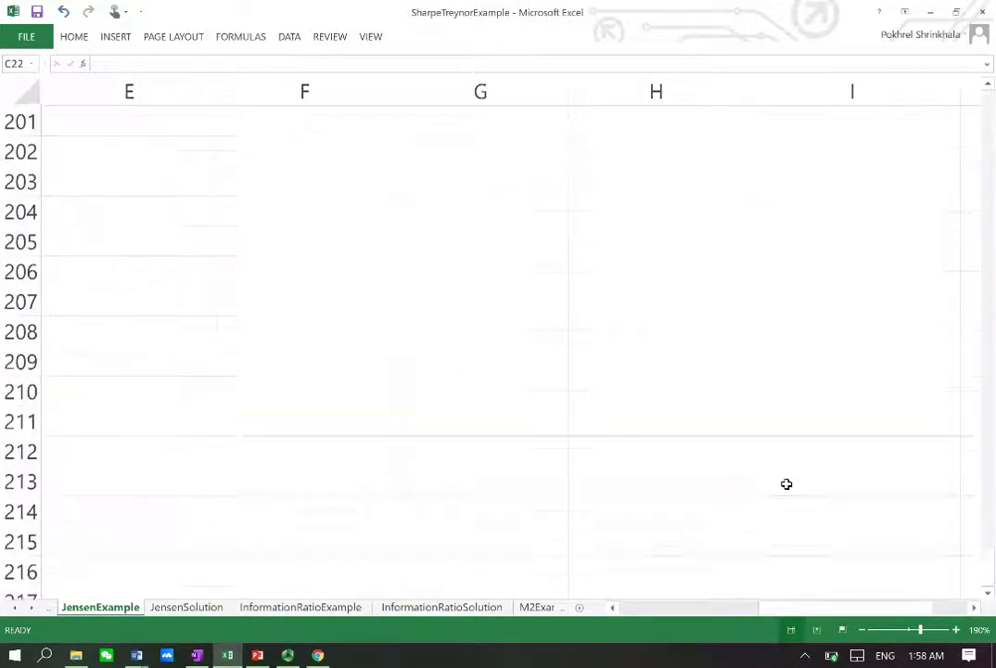
{"action": "scroll", "coordinate": [789, 481], "scroll_direction": "up", "scroll_amount": 20}
{"action": "left_click", "coordinate": [791, 483]}
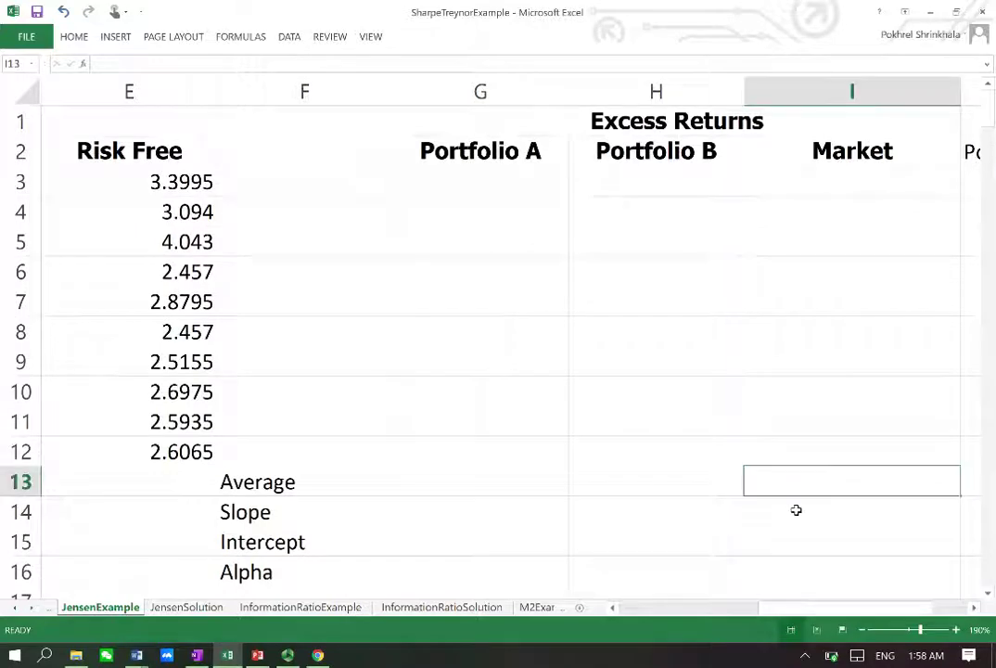
{"action": "key", "text": "ctrl+Left"}
{"action": "key", "text": "ctrl+Left"}
{"action": "key", "text": "ctrl+Down"}
{"action": "key", "text": "ctrl+Home"}
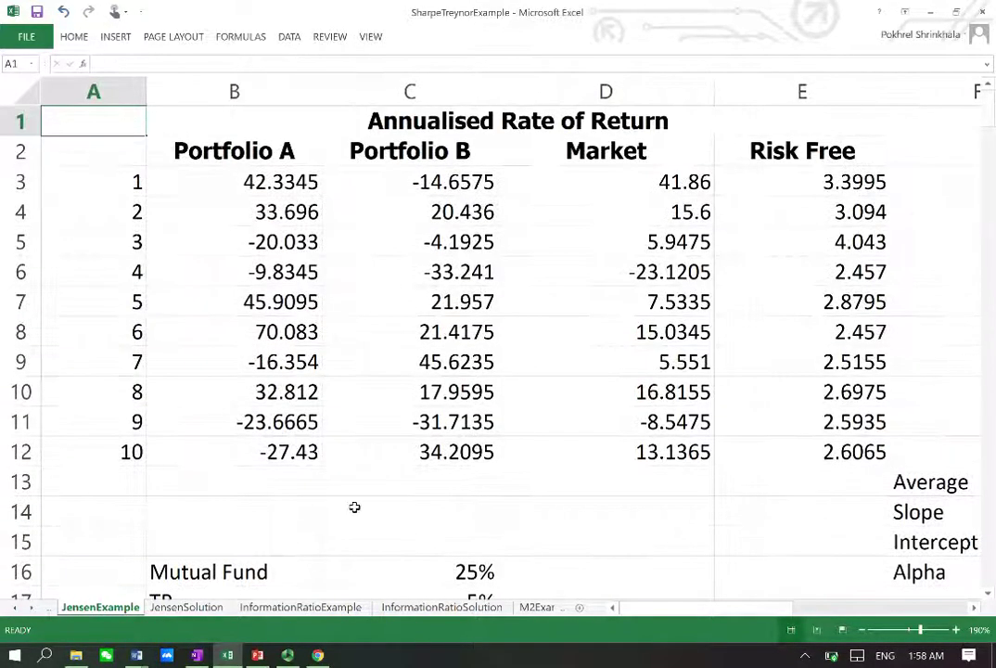
- Switch to PowerPoint and copy the formula (Rp – Rf) – [βp x (Rm – Rf)] from the Jensen Measure slide
{"action": "left_click", "coordinate": [257, 654]}
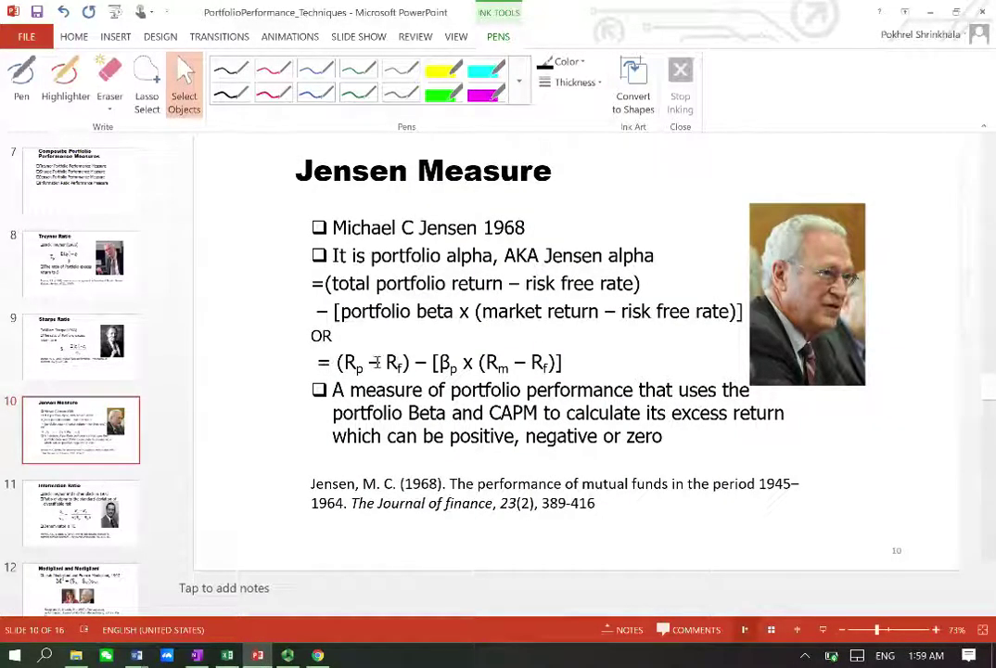
{"action": "left_click_drag", "start_coordinate": [338, 363], "coordinate": [561, 363]}
{"action": "key", "text": "ctrl+c"}
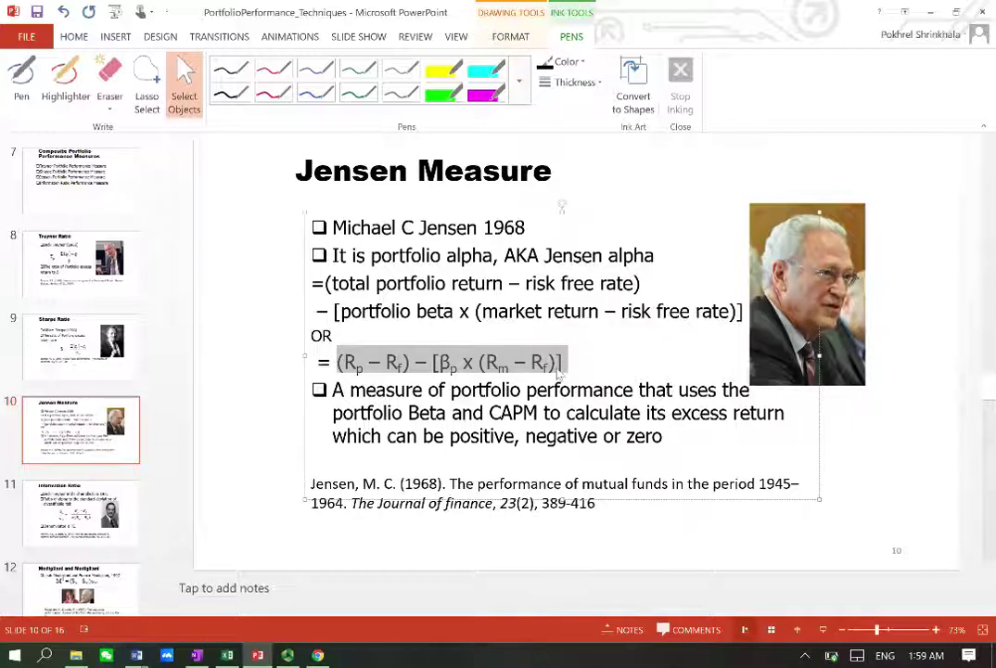
- Switch back to the Excel workbook and paste the copied Jensen formula into B24, below the J Alpha label
{"action": "key", "text": "alt+Tab"}
{"action": "left_click", "coordinate": [331, 540]}
{"action": "key", "text": "Down"}
{"action": "key", "text": "Down"}
{"action": "key", "text": "Down"}
{"action": "key", "text": "Down"}
{"action": "key", "text": "Down"}
{"action": "key", "text": "Down"}
{"action": "key", "text": "Down"}
{"action": "key", "text": "Down"}
{"action": "key", "text": "Down"}
{"action": "key", "text": "Down"}
{"action": "key", "text": "Down"}
{"action": "key", "text": "Down"}
{"action": "key", "text": "Down"}
{"action": "key", "text": "Up"}
{"action": "key", "text": "Up"}
{"action": "key", "text": "Up"}
{"action": "key", "text": "Up"}
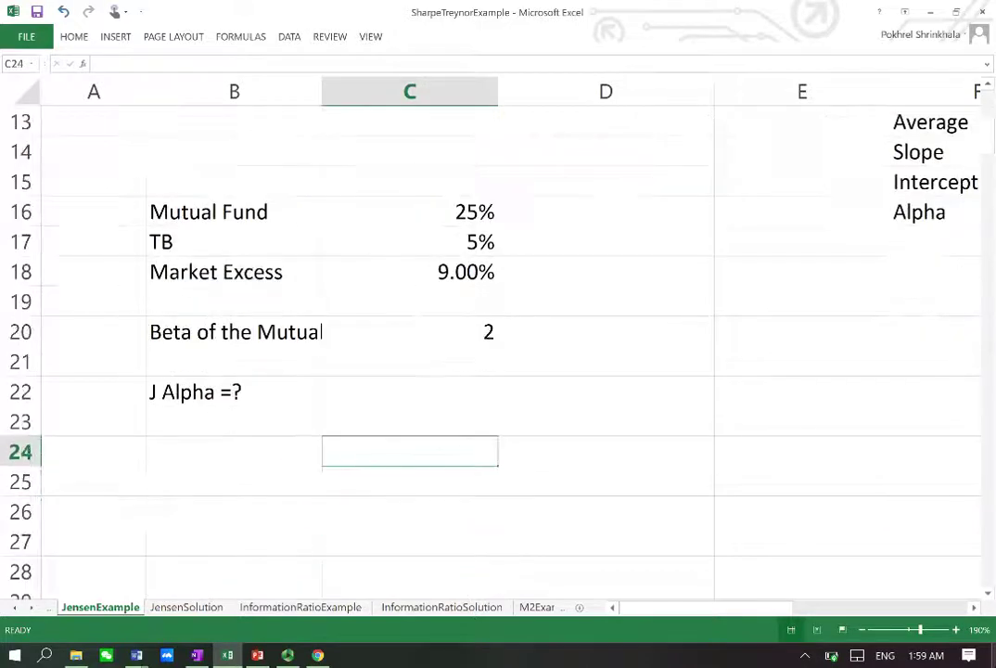
{"action": "key", "text": "Up"}
{"action": "key", "text": "Down"}
{"action": "key", "text": "Left"}
{"action": "key", "text": "ctrl+v"}
- Enter the formula =(C16-C17)*C20*(C18) in C22 beside the J Alpha label
{"action": "key", "text": "Up"}
{"action": "key", "text": "Up"}
{"action": "key", "text": "Right"}
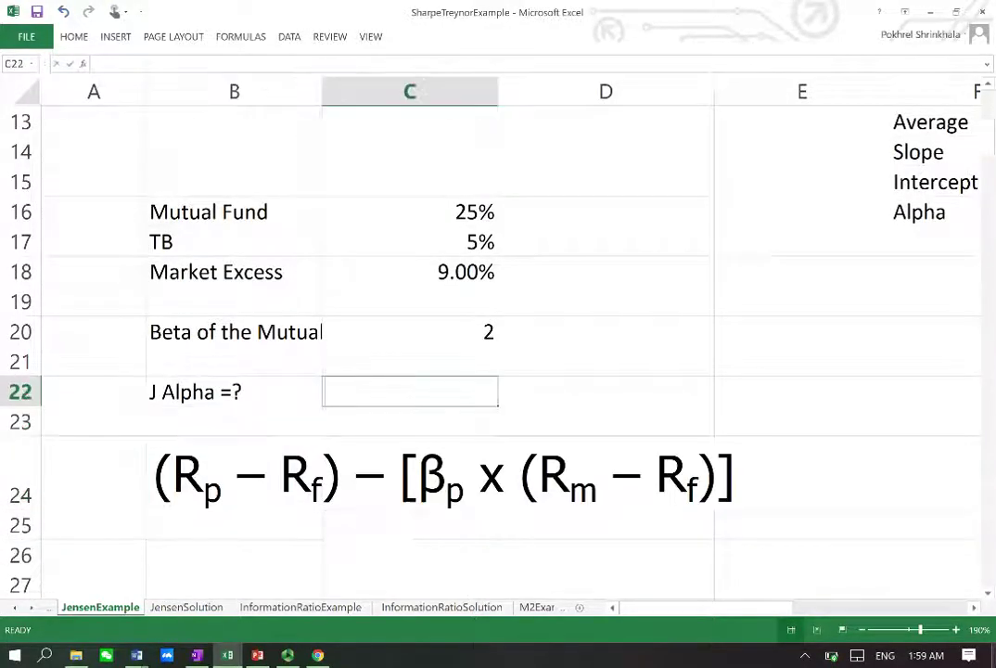
{"action": "type", "text": "="}
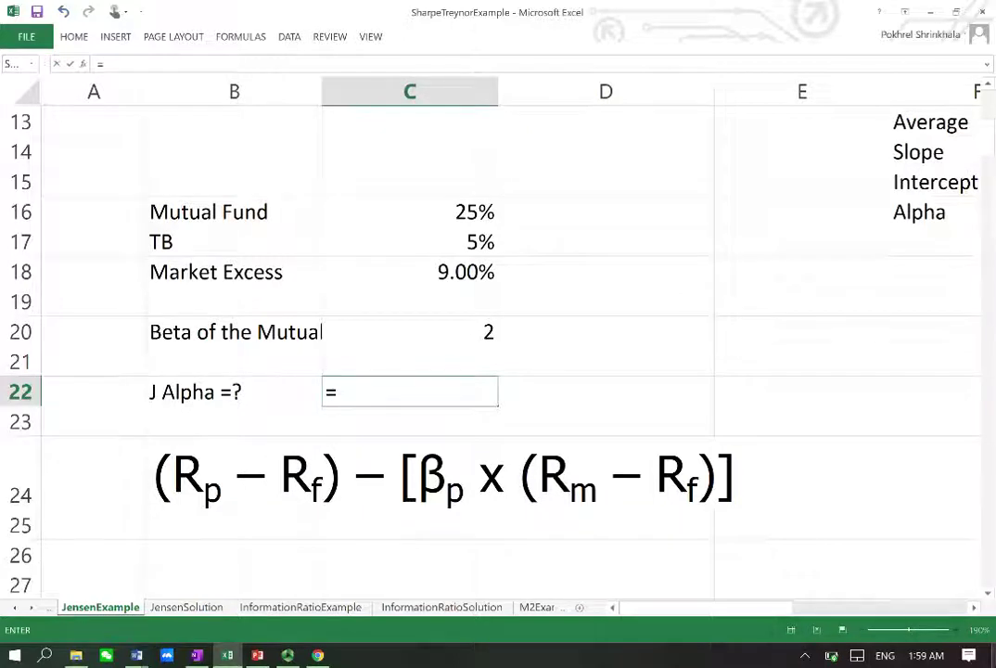
{"action": "type", "text": "("}
{"action": "left_click", "coordinate": [434, 211]}
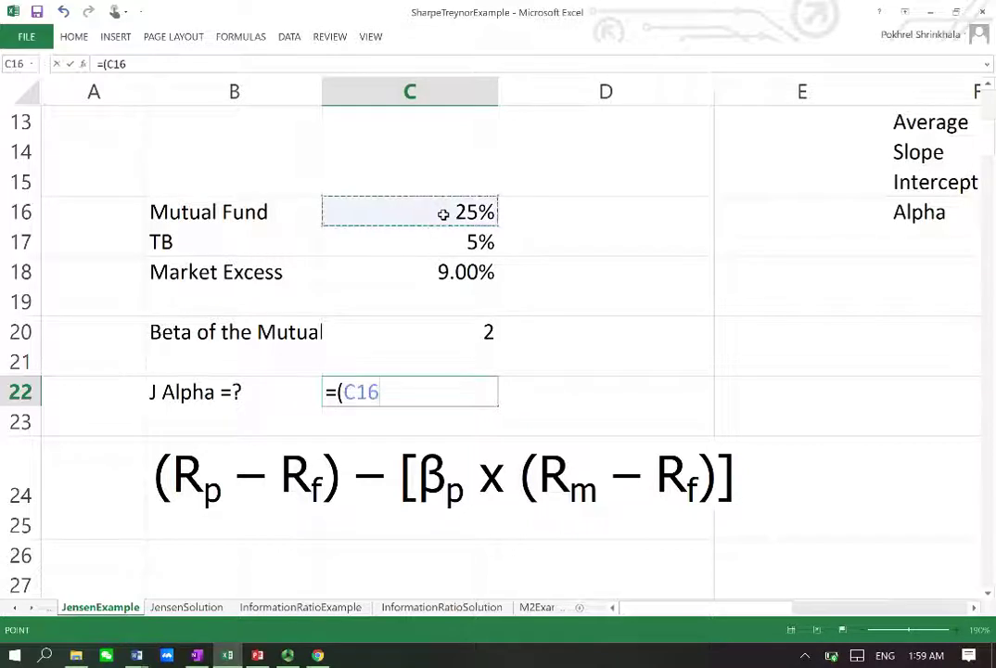
{"action": "type", "text": "-"}
{"action": "key", "text": "Up"}
{"action": "key", "text": "Up"}
{"action": "key", "text": "Up"}
{"action": "key", "text": "Up"}
{"action": "key", "text": "Up"}
{"action": "type", "text": ")*"}
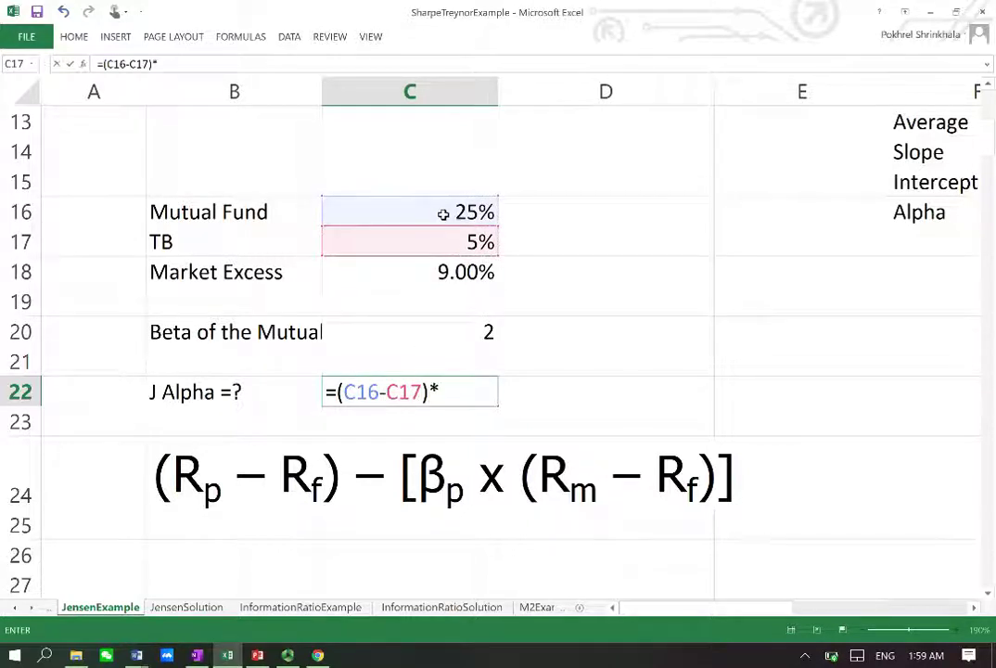
{"action": "left_click", "coordinate": [474, 343]}
{"action": "type", "text": "*"}
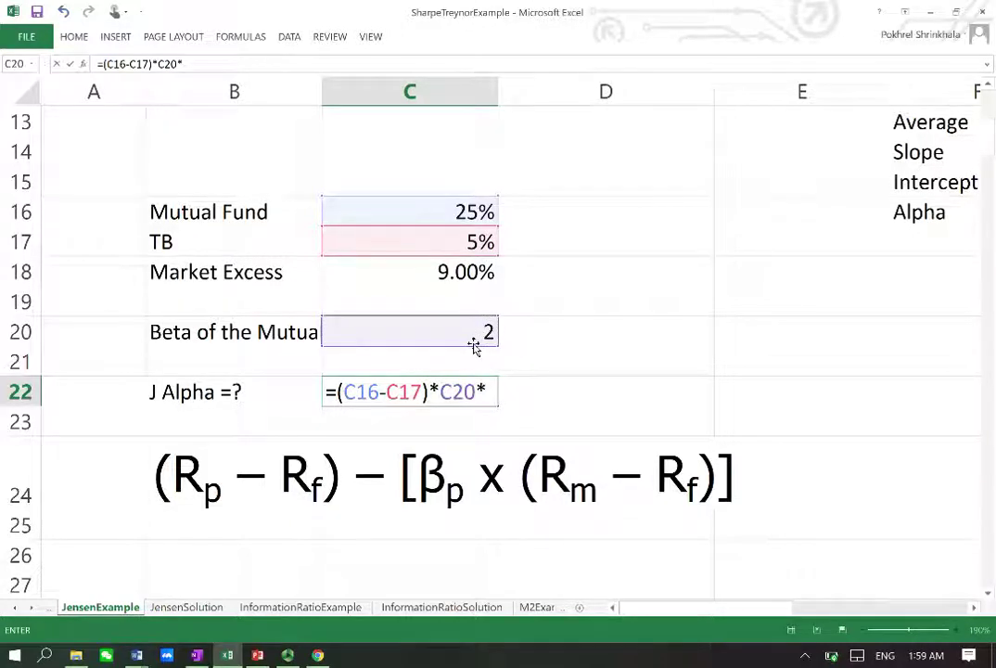
{"action": "type", "text": "("}
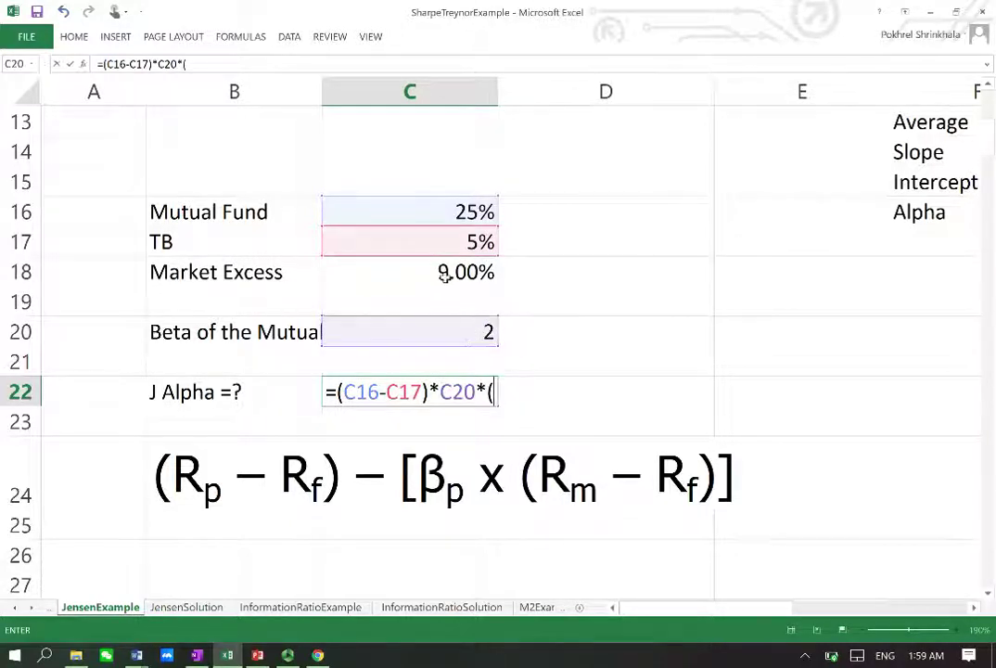
{"action": "left_click", "coordinate": [442, 272]}
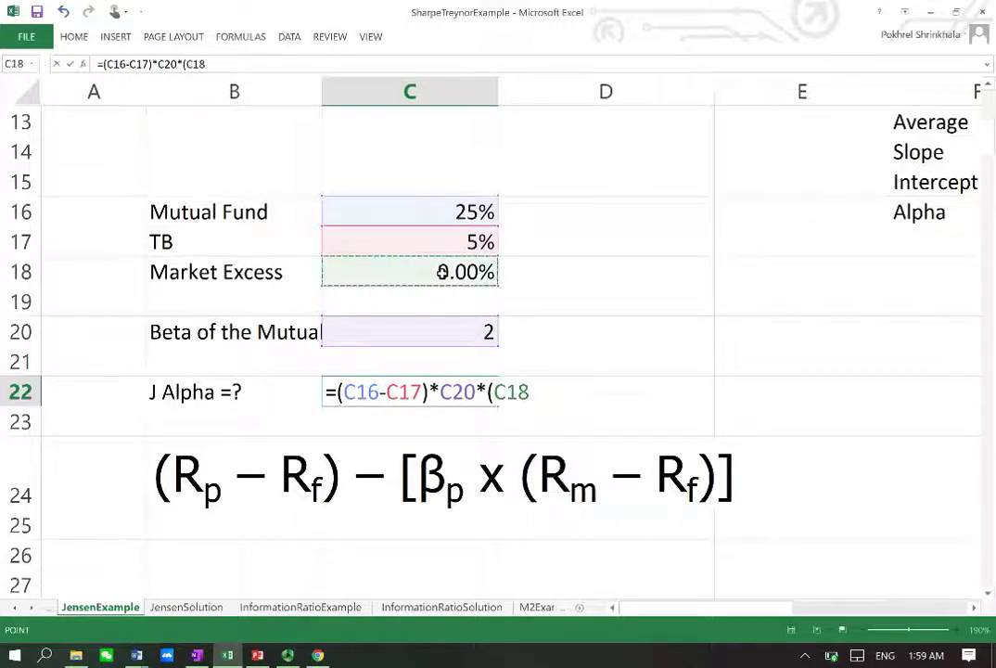
{"action": "type", "text": ")"}
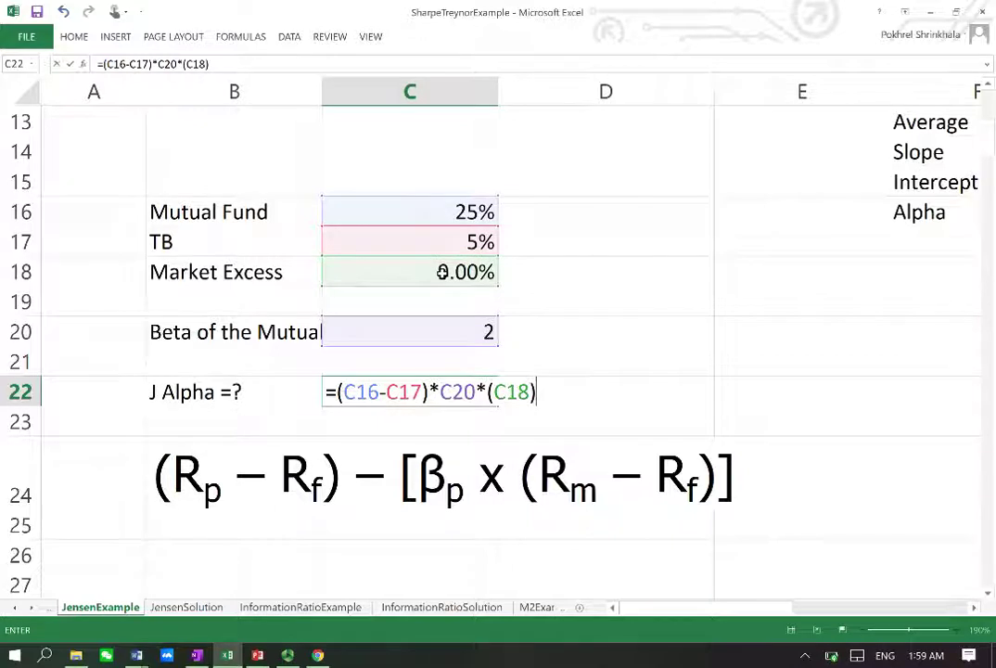
{"action": "key", "text": "Return"}
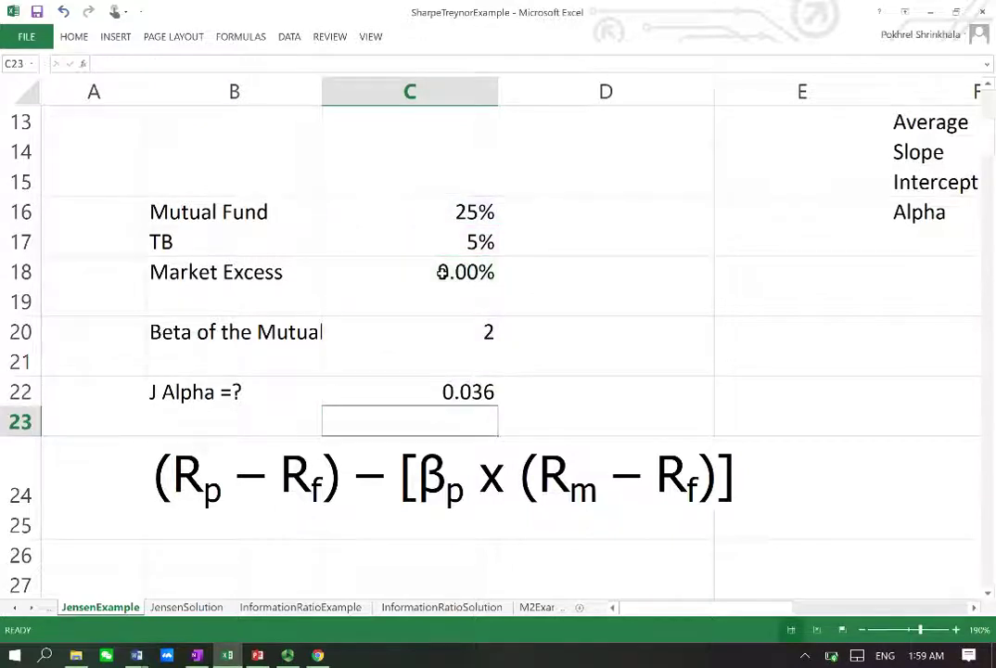
- Correct the J Alpha formula in C22 to =(C16-C17)-C20*(C18), subtracting the beta term from the fund's excess return
{"action": "key", "text": "Up"}
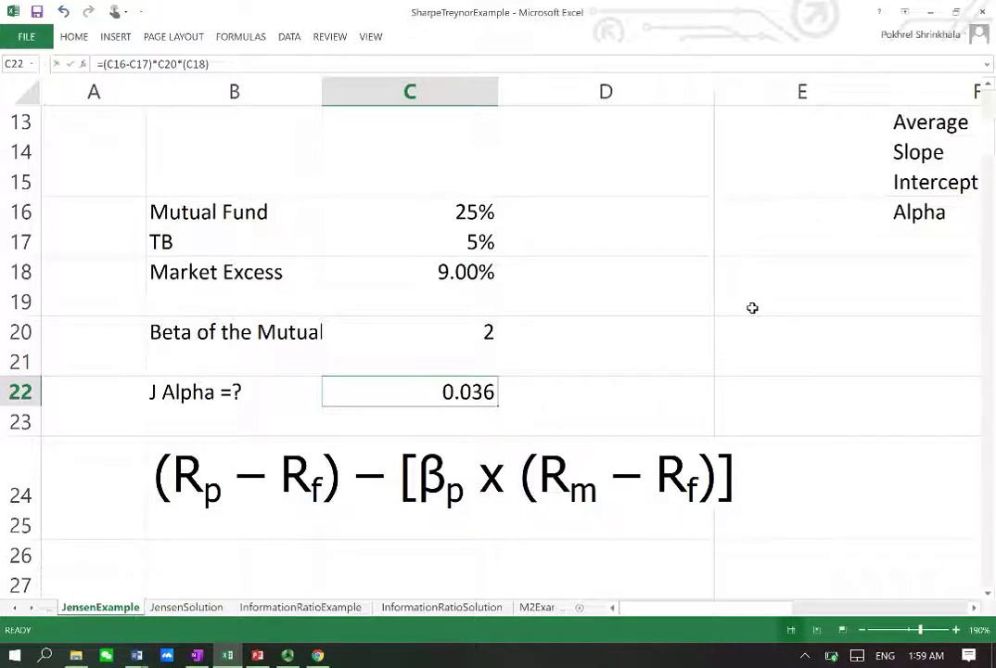
{"action": "key", "text": "F2"}
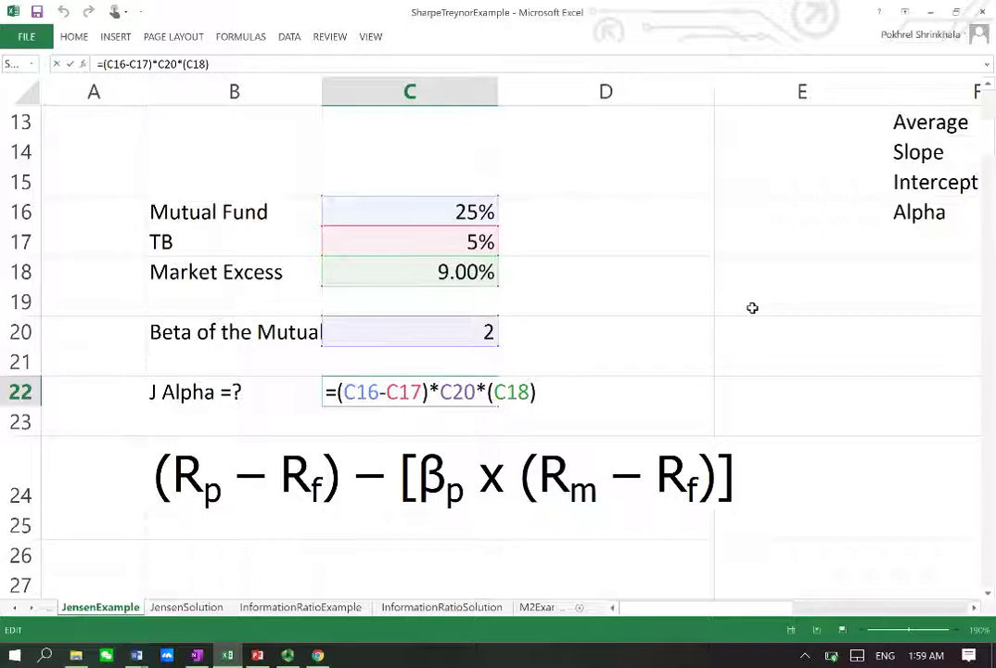
{"action": "key", "text": "BackSpace"}
{"action": "type", "text": "-"}
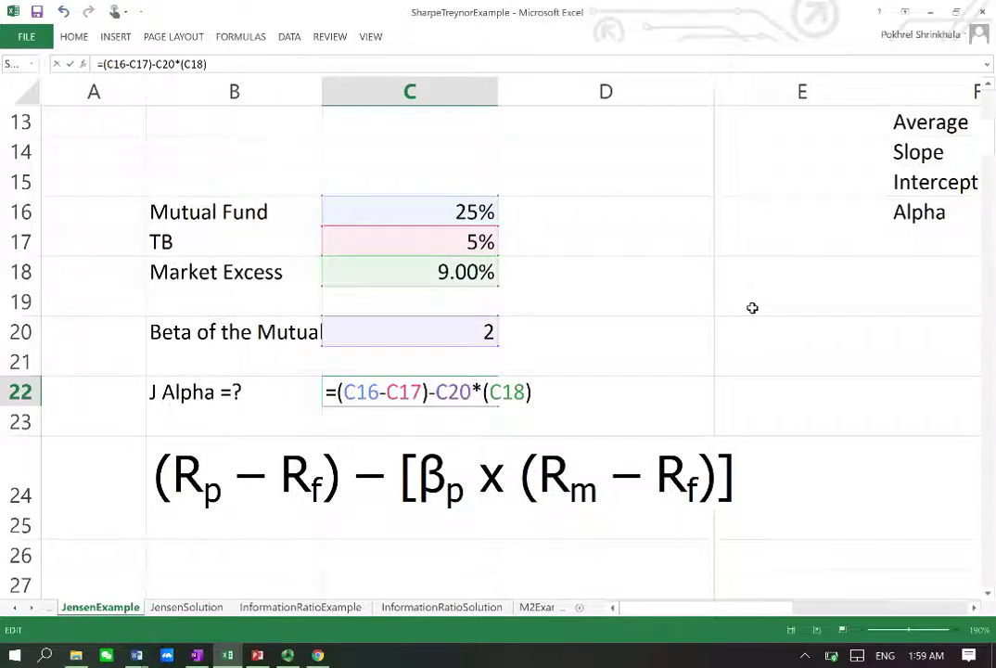
{"action": "key", "text": "Return"}
{"action": "key", "text": "Up"}
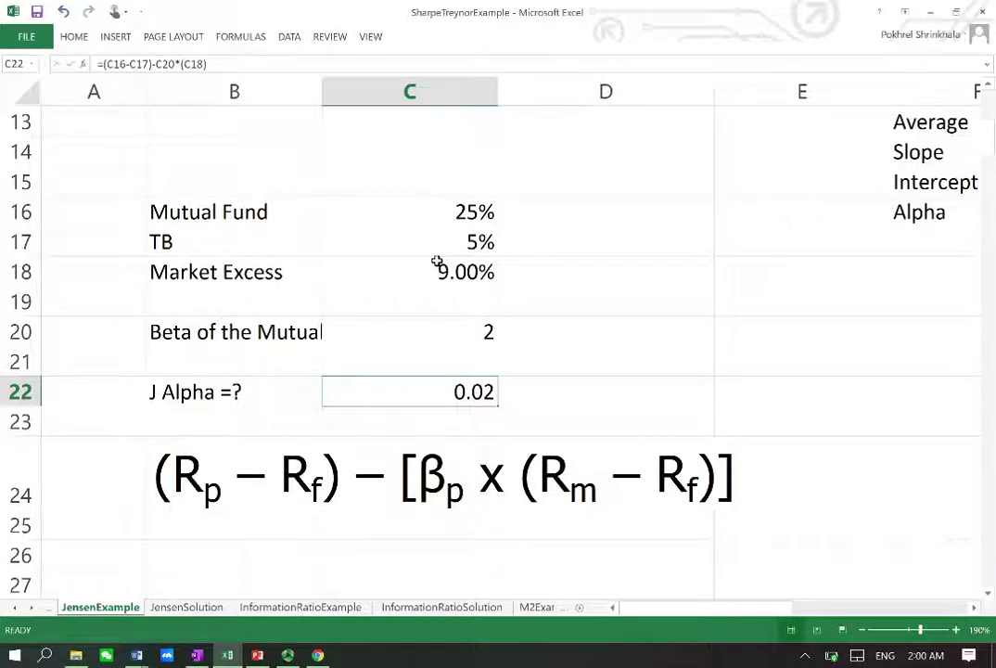
- Examine the Annualised Rate of Return table and the Excess Returns columns beside it, across to column J
{"action": "key", "text": "Up"}
{"action": "key", "text": "Up"}
{"action": "key", "text": "Up"}
{"action": "key", "text": "Up"}
{"action": "key", "text": "Up"}
{"action": "key", "text": "Up"}
{"action": "key", "text": "Up"}
{"action": "key", "text": "Up"}
{"action": "key", "text": "Up"}
{"action": "key", "text": "Up"}
{"action": "key", "text": "Up"}
{"action": "key", "text": "Up"}
{"action": "key", "text": "Up"}
{"action": "key", "text": "Up"}
{"action": "key", "text": "Up"}
{"action": "key", "text": "Up"}
{"action": "key", "text": "Up"}
{"action": "key", "text": "Up"}
{"action": "key", "text": "Up"}
{"action": "key", "text": "Up"}
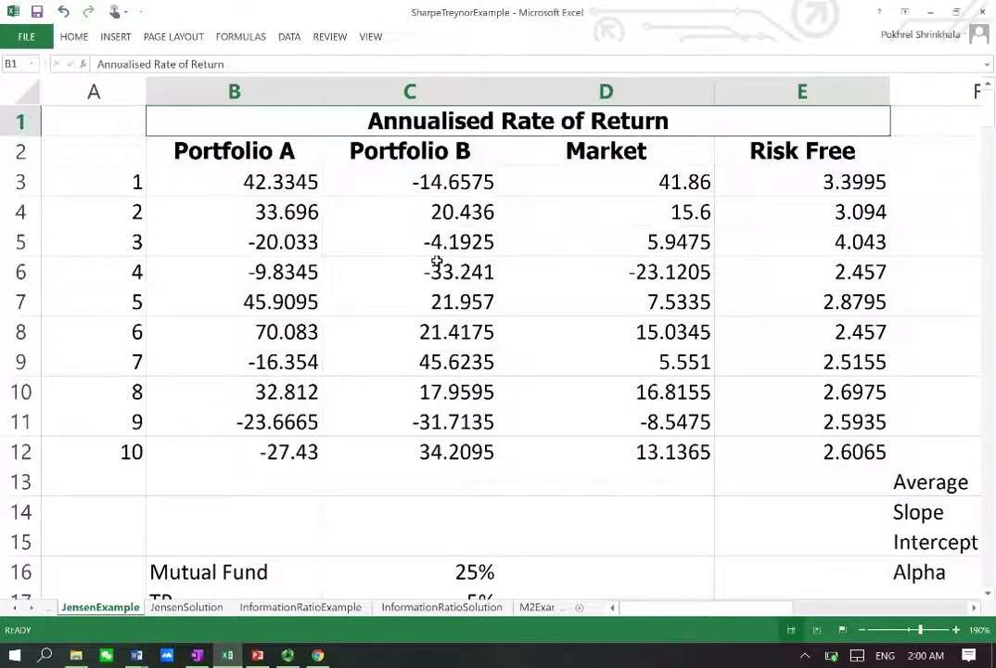
{"action": "key", "text": "Down"}
{"action": "key", "text": "Down"}
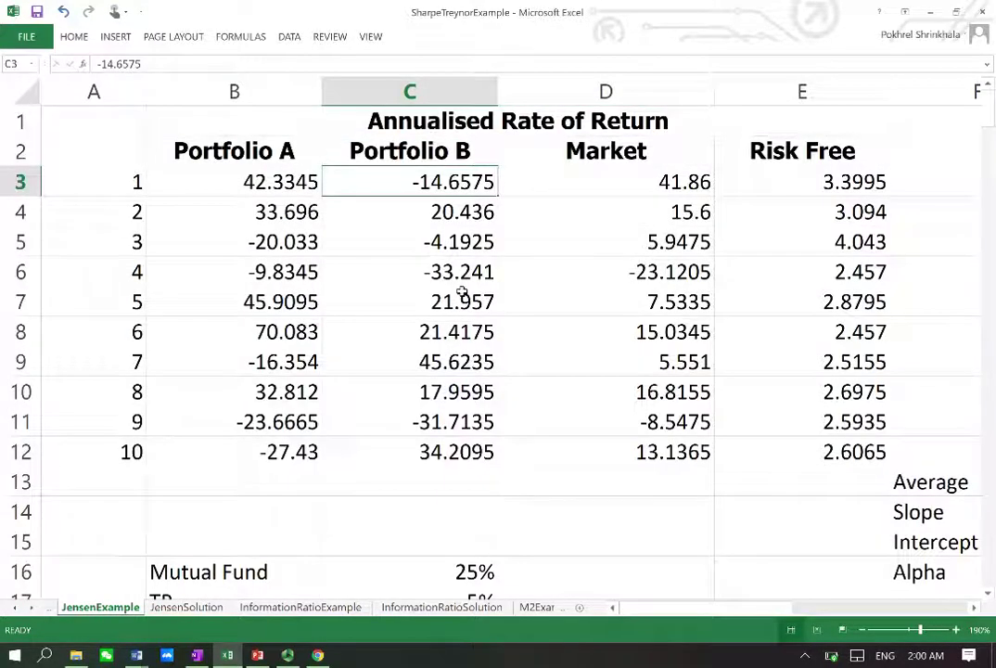
{"action": "key", "text": "Right"}
{"action": "key", "text": "Right"}
{"action": "key", "text": "Right"}
{"action": "key", "text": "Right"}
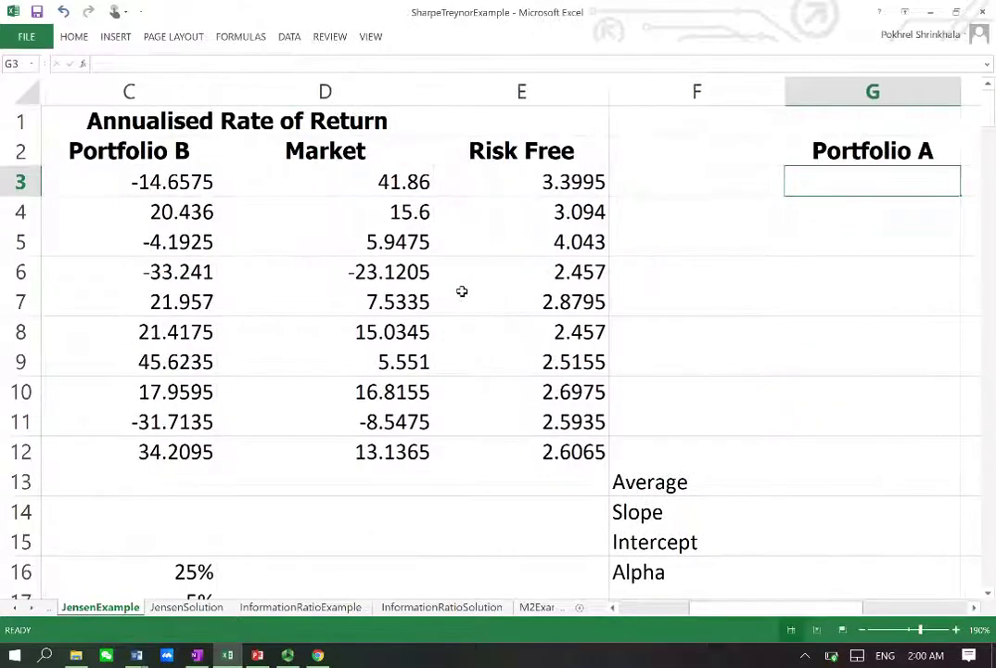
{"action": "key", "text": "Right"}
{"action": "key", "text": "Right"}
{"action": "key", "text": "Right"}
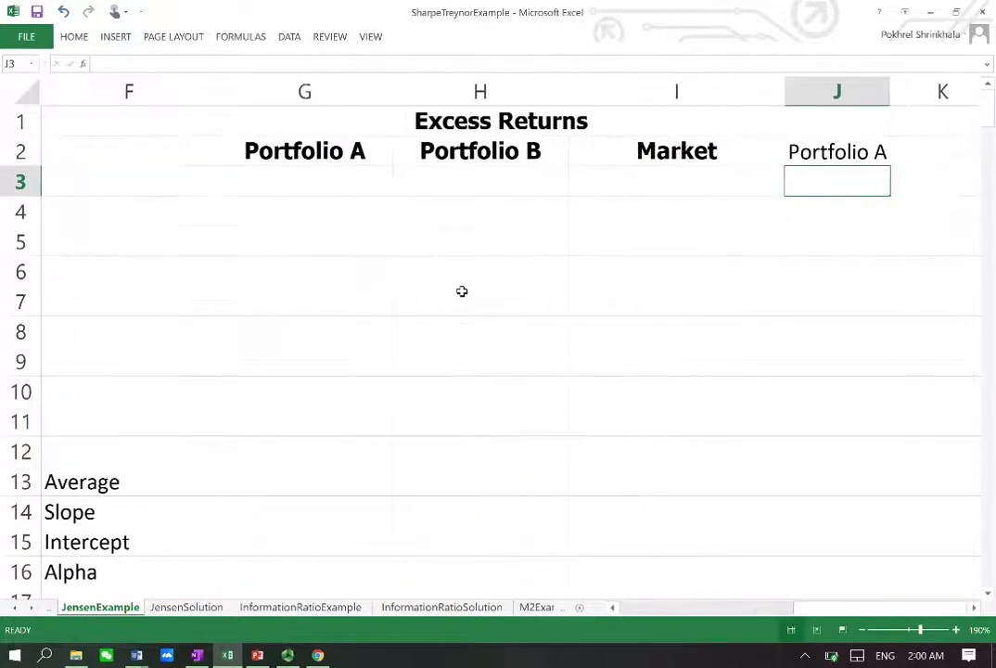
- Examine the Portfolio A, Portfolio B and Market return columns and the period numbers in column A
{"action": "key", "text": "Left"}
{"action": "key", "text": "Left"}
{"action": "key", "text": "Left"}
{"action": "key", "text": "Left"}
{"action": "key", "text": "Left"}
{"action": "key", "text": "Left"}
{"action": "key", "text": "Left"}
{"action": "key", "text": "Left"}
{"action": "key", "text": "Left"}
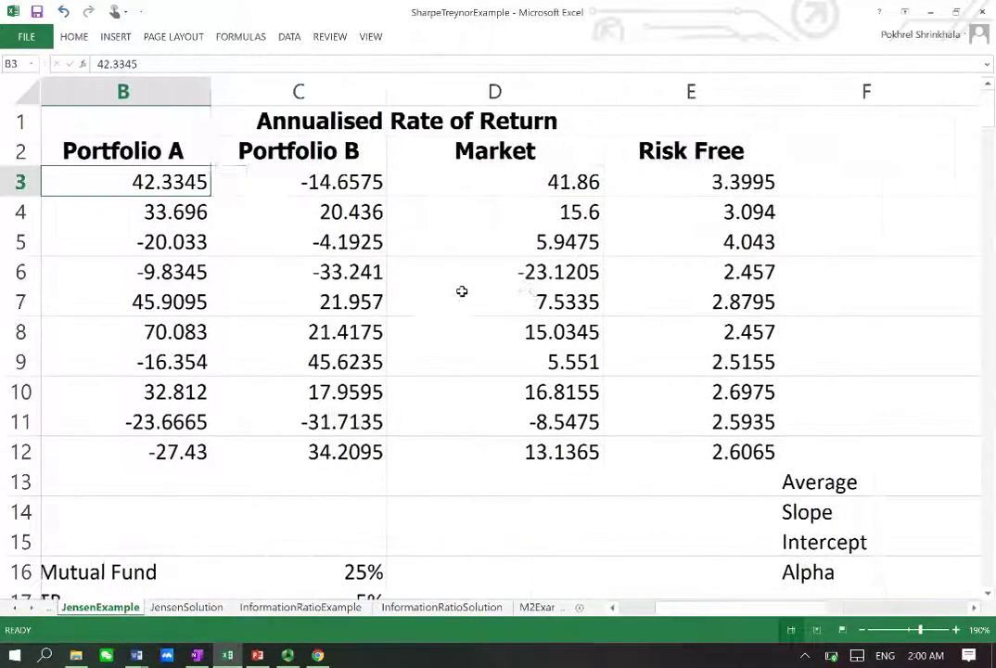
{"action": "key", "text": "Right"}
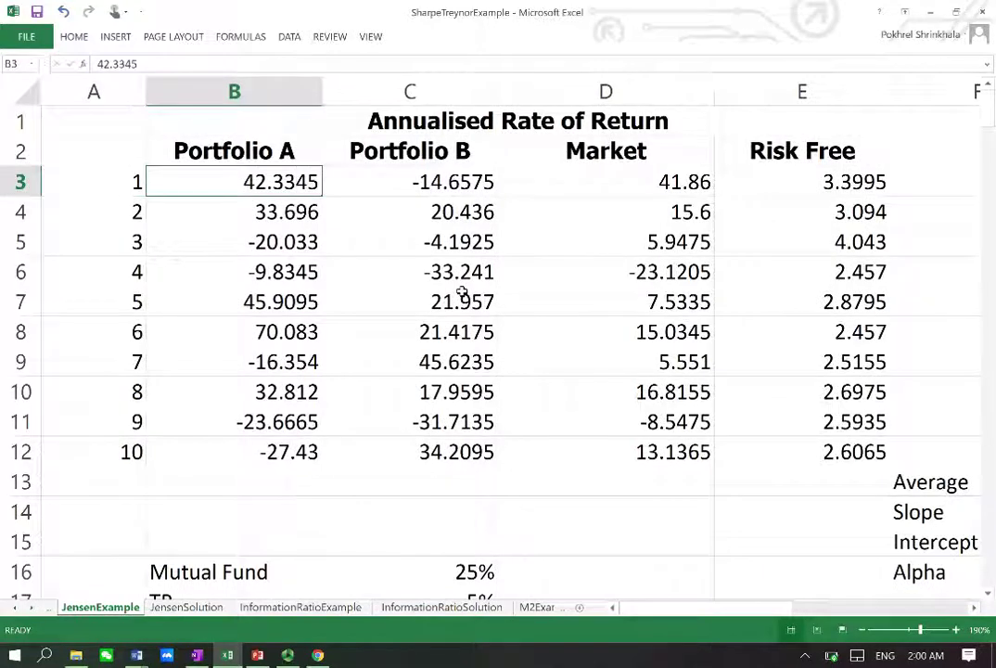
{"action": "key", "text": "Up"}
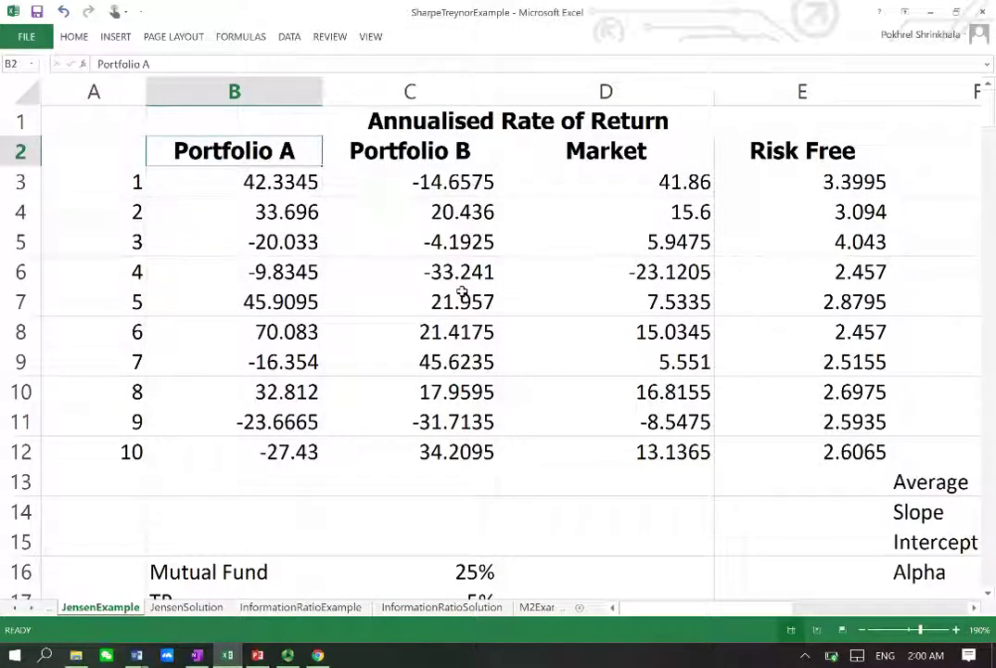
{"action": "key", "text": "Right"}
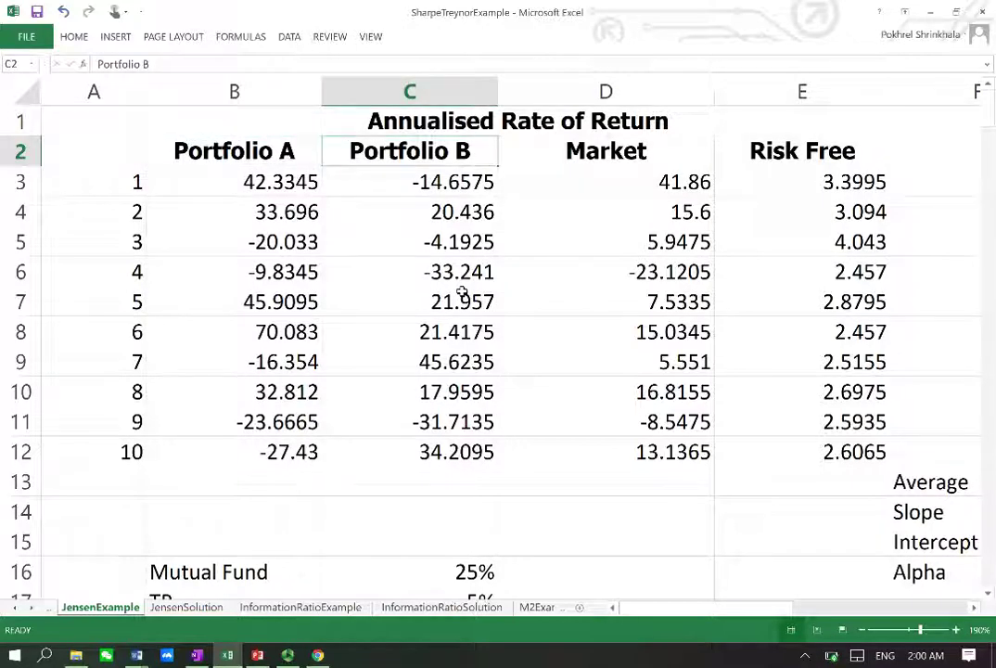
{"action": "key", "text": "Down"}
{"action": "key", "text": "Right"}
{"action": "key", "text": "Up"}
{"action": "key", "text": "Down"}
{"action": "key", "text": "Left"}
{"action": "key", "text": "Left"}
{"action": "key", "text": "Left"}
{"action": "key", "text": "Down"}
{"action": "key", "text": "Down"}
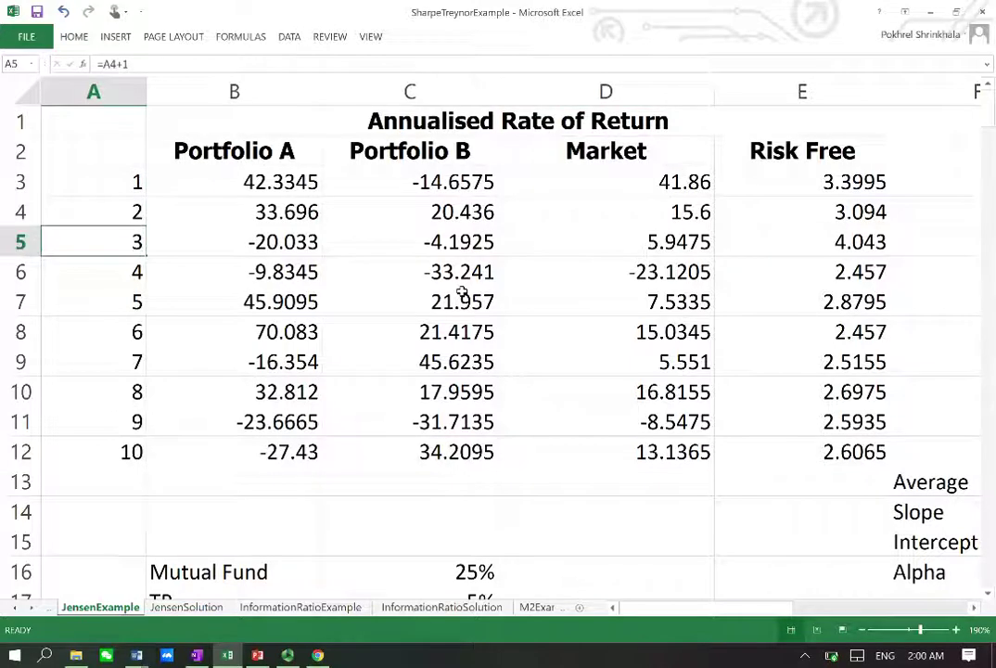
- Examine the Risk Free return column and its first few yearly values in column E
{"action": "key", "text": "Up"}
{"action": "key", "text": "Up"}
{"action": "key", "text": "Right"}
{"action": "key", "text": "Right"}
{"action": "key", "text": "Right"}
{"action": "key", "text": "Right"}
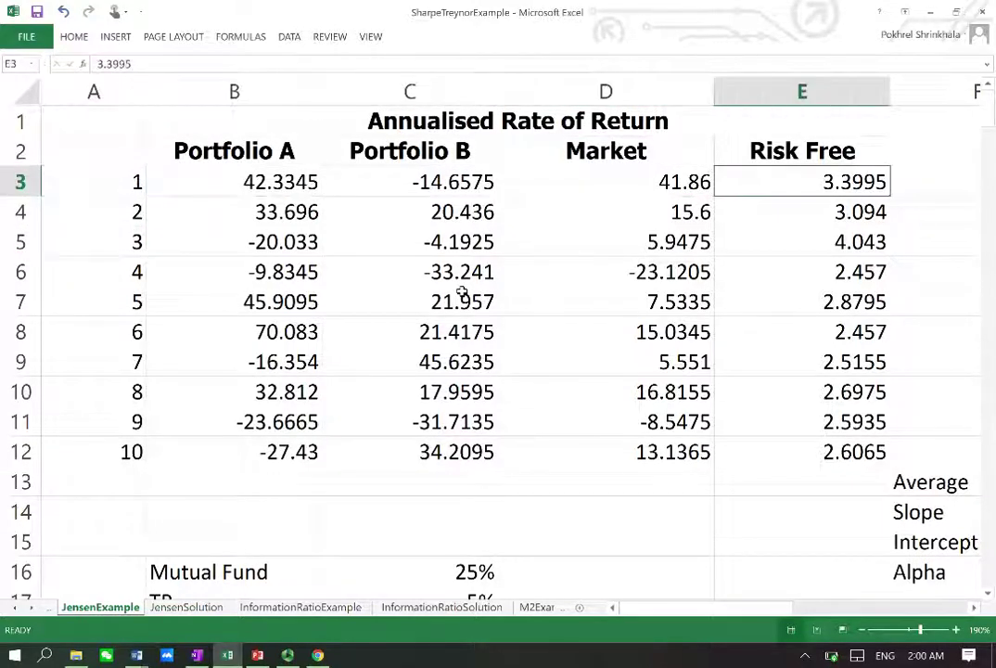
{"action": "key", "text": "Down"}
{"action": "key", "text": "Down"}
{"action": "key", "text": "Down"}
{"action": "key", "text": "Down"}
{"action": "key", "text": "Up"}
{"action": "key", "text": "Up"}
{"action": "key", "text": "Up"}
{"action": "key", "text": "Up"}
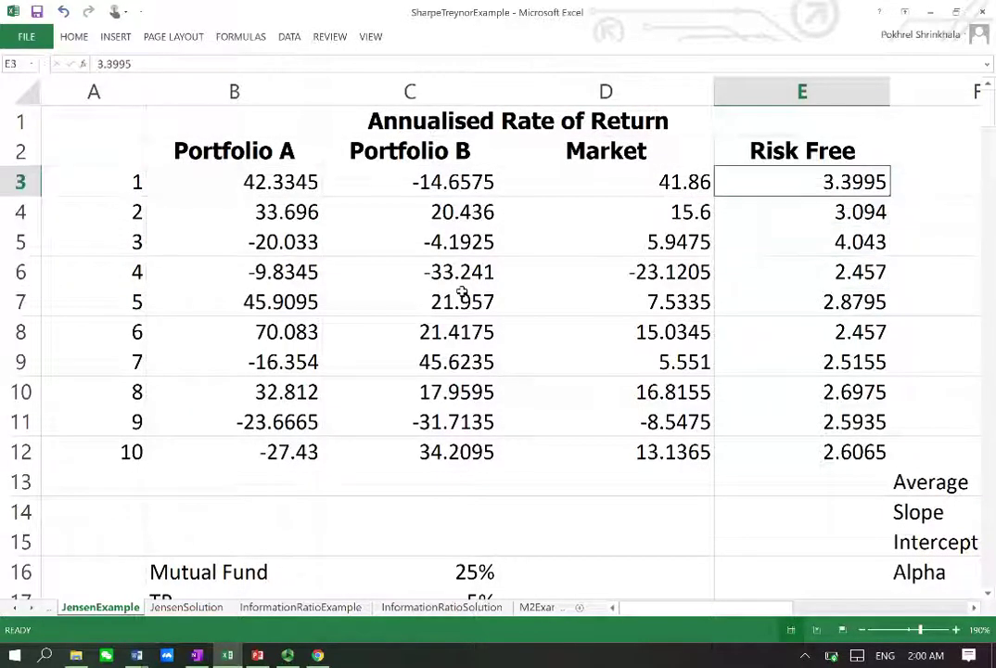
- Review the Portfolio A, Portfolio B and Market headings of the Annualised Rate of Return table
{"action": "key", "text": "Left"}
{"action": "key", "text": "Left"}
{"action": "key", "text": "Left"}
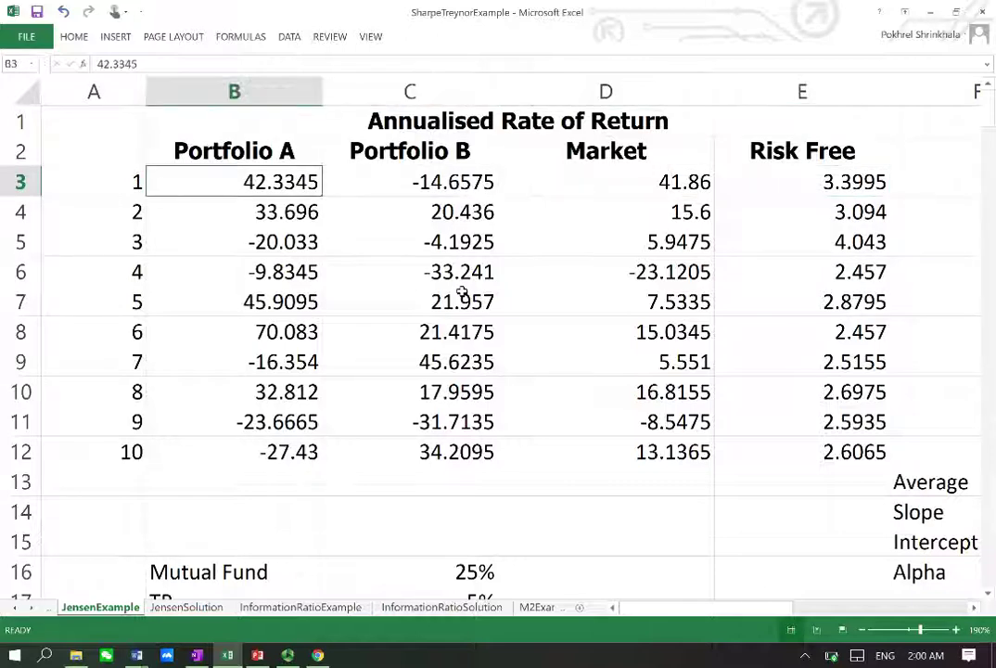
{"action": "key", "text": "Up"}
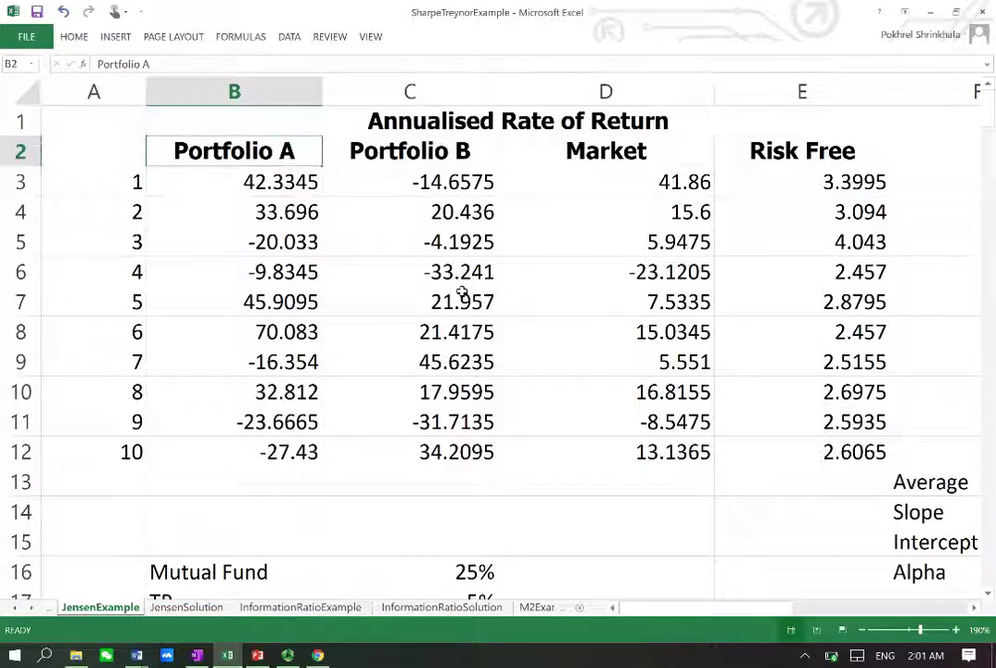
{"action": "key", "text": "Right"}
{"action": "key", "text": "Down"}
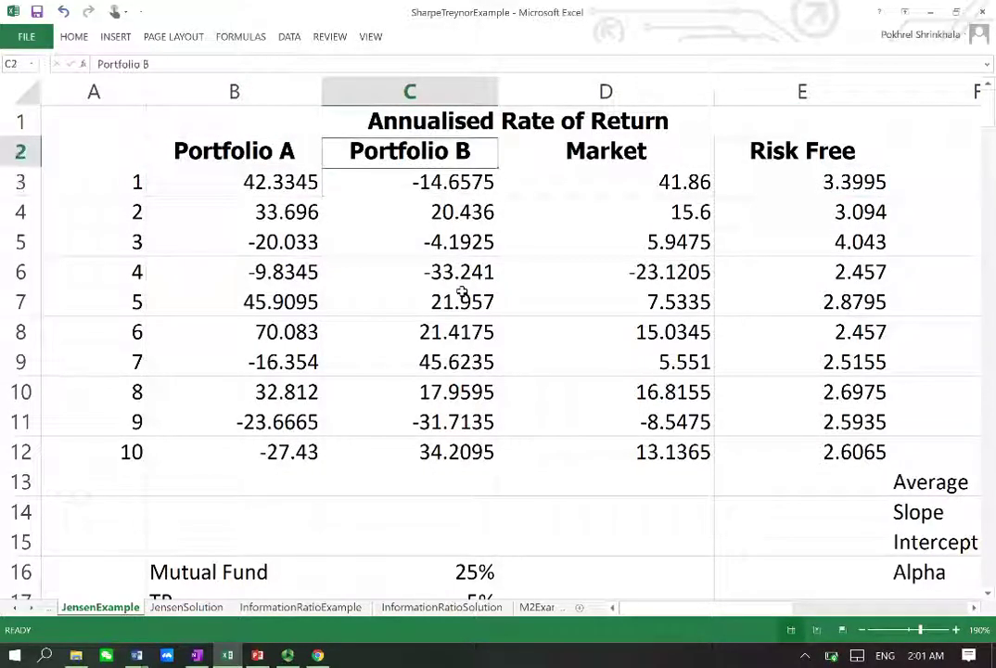
{"action": "key", "text": "Right"}
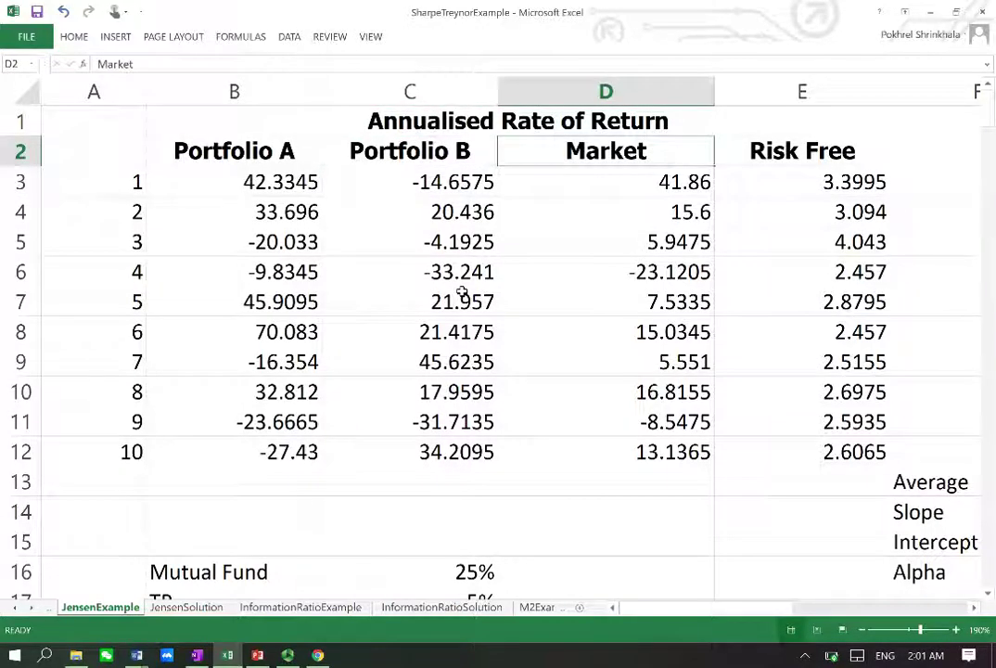
- Enter =B3-E3 in G3 to calculate Portfolio A's excess return over the risk-free rate for period 1
{"action": "key", "text": "Right"}
{"action": "key", "text": "Right"}
{"action": "key", "text": "Right"}
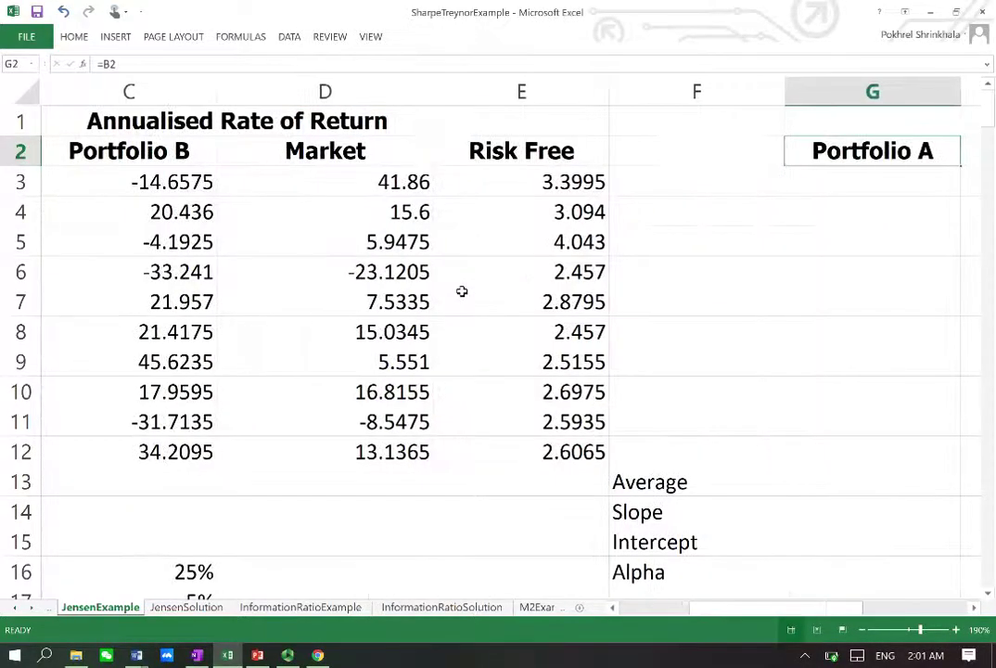
{"action": "key", "text": "Down"}
{"action": "type", "text": "="}
{"action": "key", "text": "Left"}
{"action": "key", "text": "Left"}
{"action": "key", "text": "Left"}
{"action": "key", "text": "Left"}
{"action": "key", "text": "Left"}
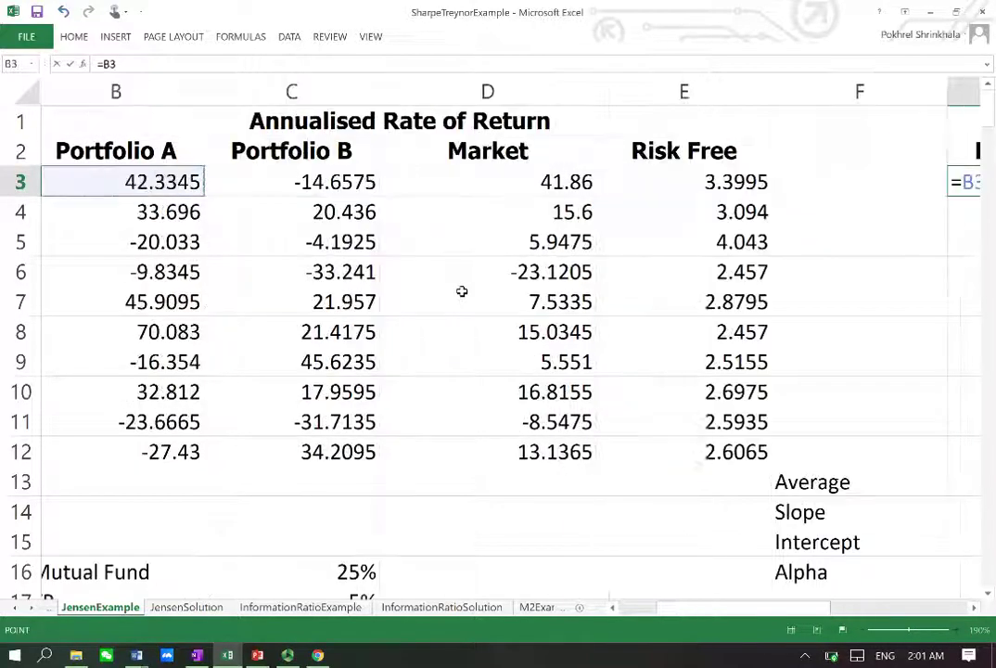
{"action": "type", "text": "-"}
{"action": "key", "text": "Left"}
{"action": "key", "text": "Left"}
{"action": "key", "text": "Return"}
- Change the G3 excess return formula to =B3-$E3 so that only the risk-free column is locked
{"action": "key", "text": "Up"}
{"action": "key", "text": "Right"}
{"action": "key", "text": "Right"}
{"action": "key", "text": "Left"}
{"action": "key", "text": "Left"}
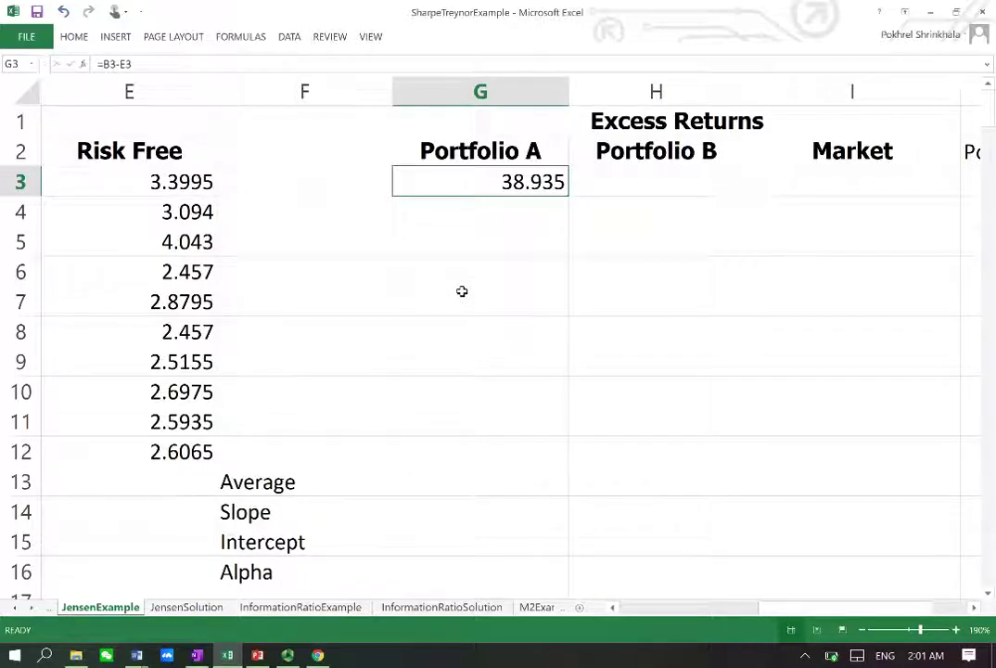
{"action": "key", "text": "F2"}
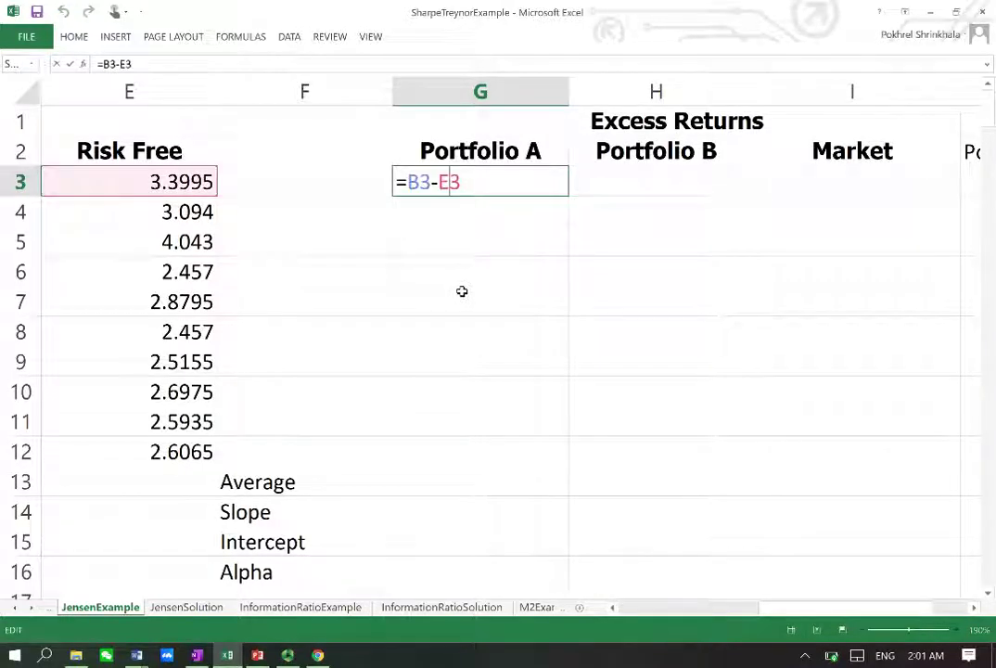
{"action": "key", "text": "F4"}
{"action": "key", "text": "F4"}
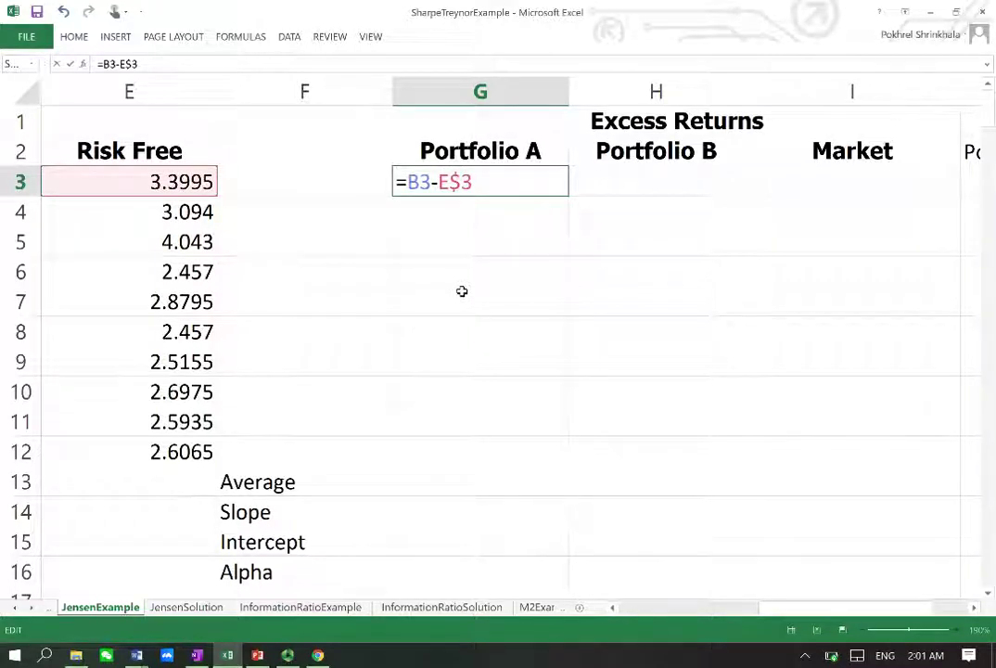
{"action": "key", "text": "Left"}
{"action": "key", "text": "BackSpace"}
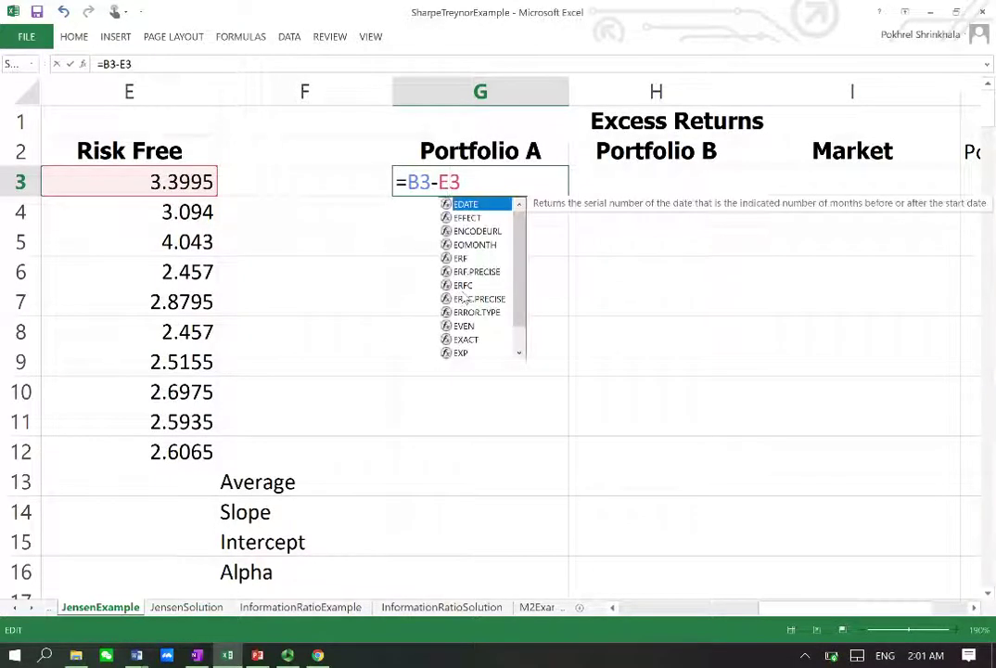
{"action": "key", "text": "Right"}
{"action": "type", "text": "$"}
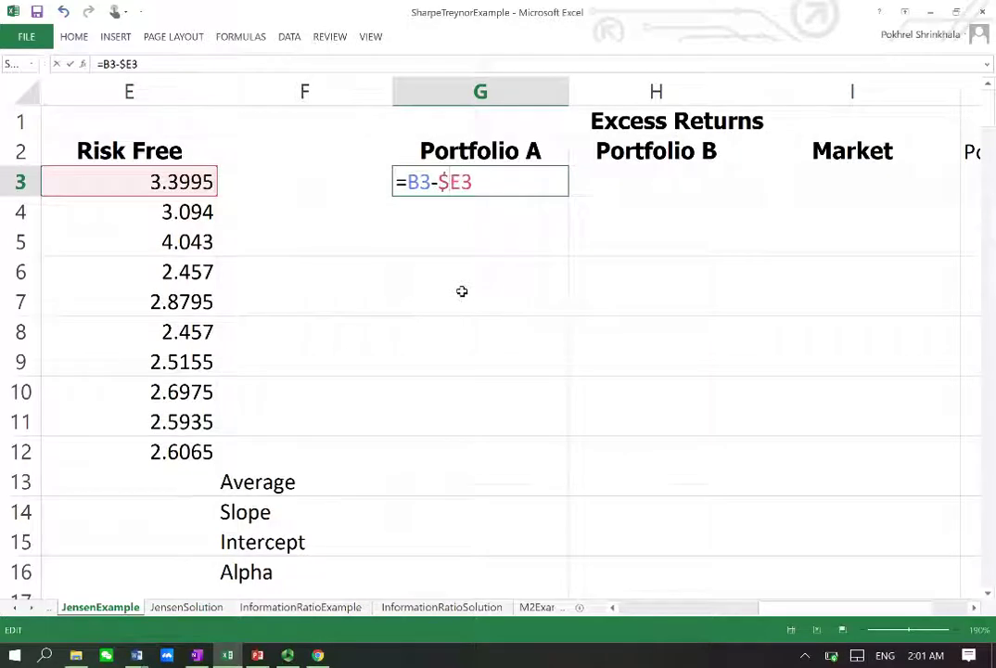
{"action": "key", "text": "Return"}
{"action": "key", "text": "Up"}
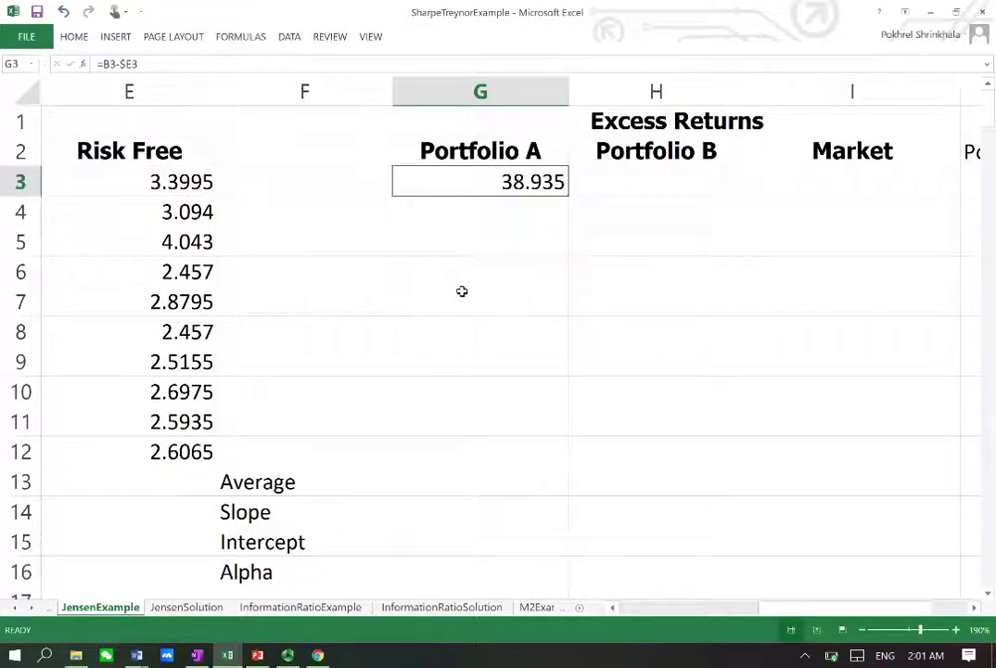
- Copy the G3 excess return formula across to H3:I3 and fill all three columns down through row 12
{"action": "key", "text": "ctrl+c"}
{"action": "key", "text": "shift+Right"}
{"action": "key", "text": "shift+Right"}
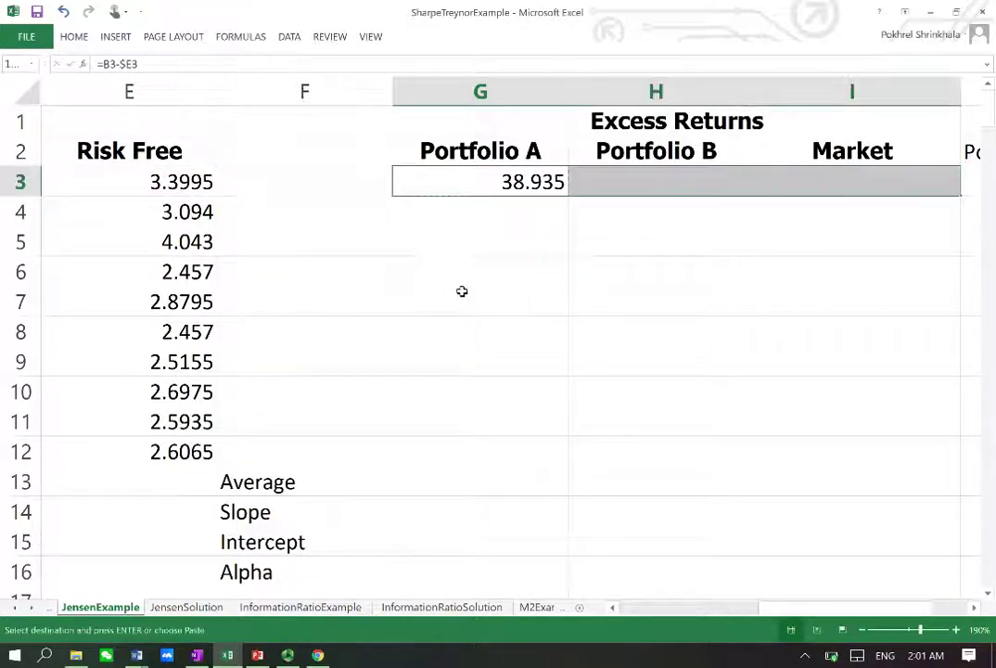
{"action": "key", "text": "ctrl+v"}
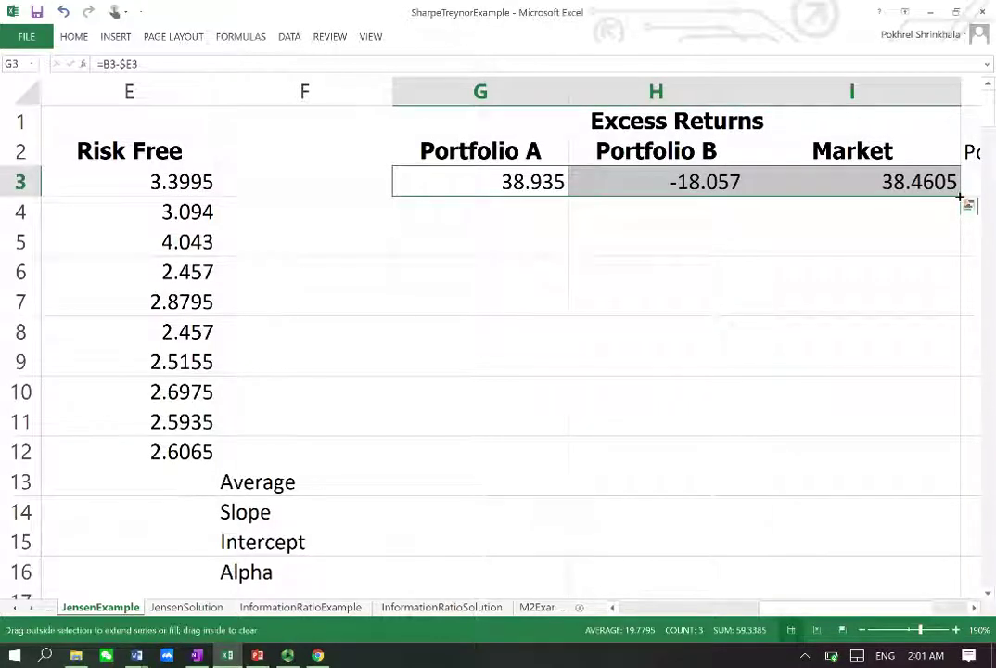
{"action": "left_click_drag", "start_coordinate": [960, 197], "coordinate": [935, 455]}
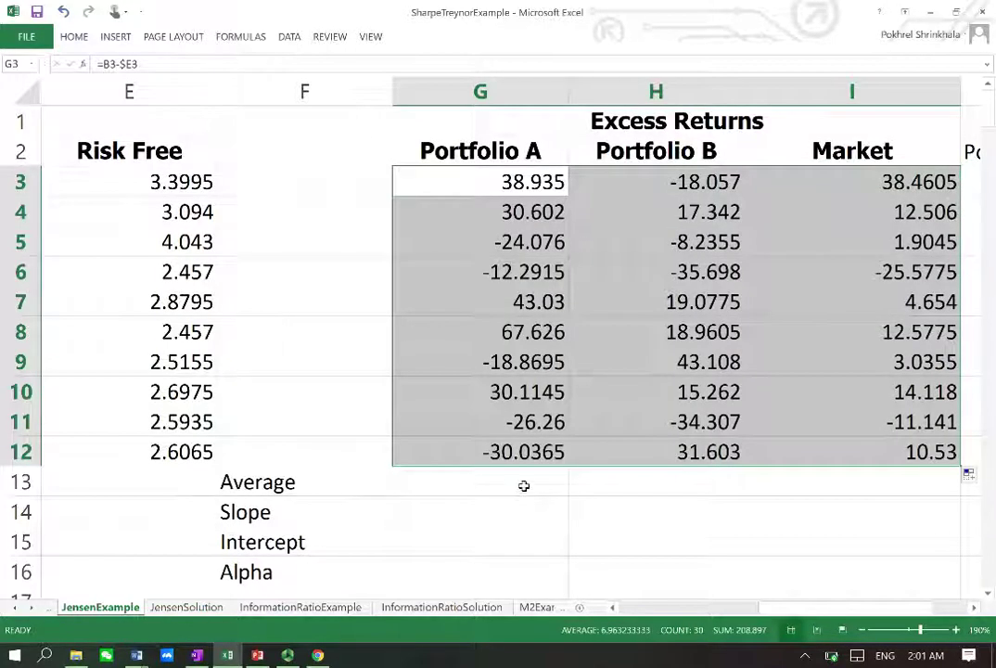
- Enter =average(G3:G12) in G13 to average Portfolio A's excess returns
{"action": "left_click", "coordinate": [524, 486]}
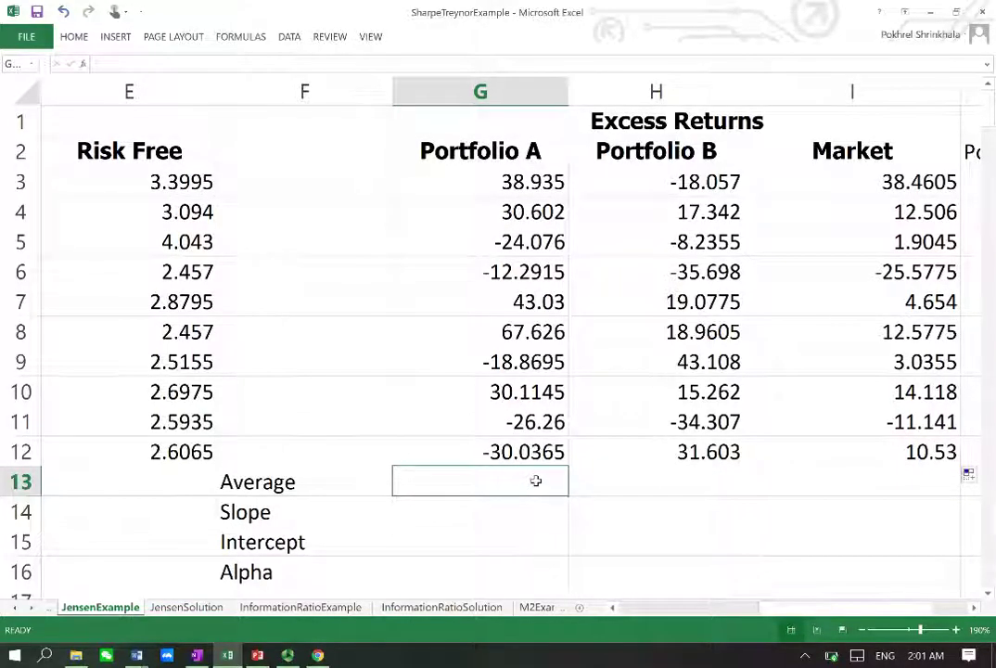
{"action": "type", "text": "=average"}
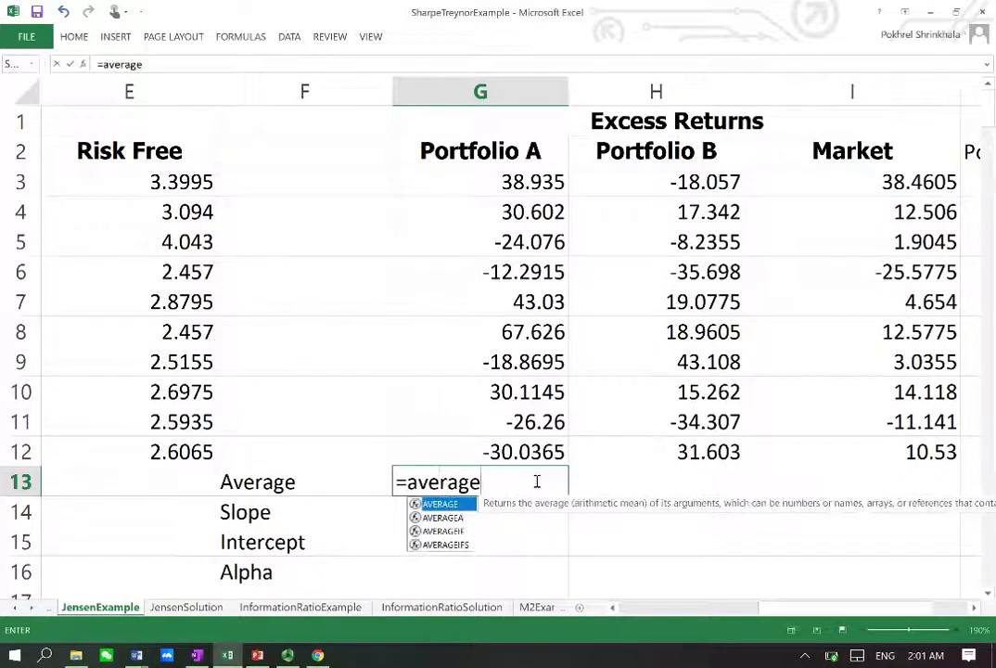
{"action": "type", "text": "("}
{"action": "key", "text": "Up"}
{"action": "key", "text": "shift+Up"}
{"action": "key", "text": "shift+Up"}
{"action": "key", "text": "shift+Up"}
{"action": "key", "text": "shift+Up"}
{"action": "key", "text": "shift+Up"}
{"action": "key", "text": "shift+Up"}
{"action": "key", "text": "shift+Up"}
{"action": "key", "text": "shift+Up"}
{"action": "key", "text": "shift+Up"}
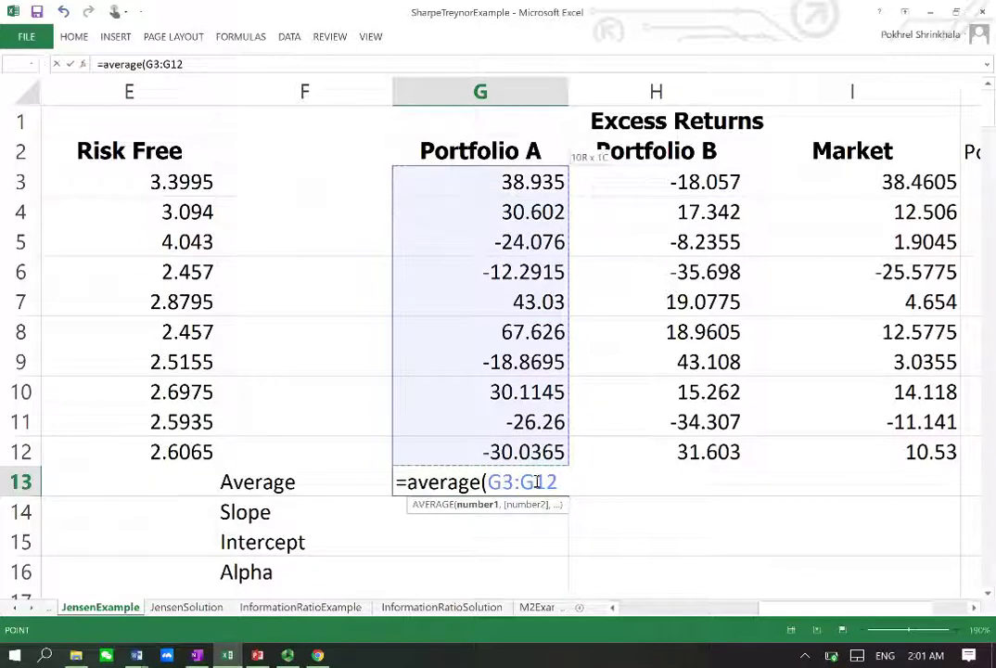
{"action": "key", "text": "Return"}
- Copy the average formula from G13 to H13:I13 for Portfolio B and the Market, and review the averages
{"action": "key", "text": "Up"}
{"action": "key", "text": "ctrl+c"}
{"action": "key", "text": "shift+Right"}
{"action": "key", "text": "shift+Right"}
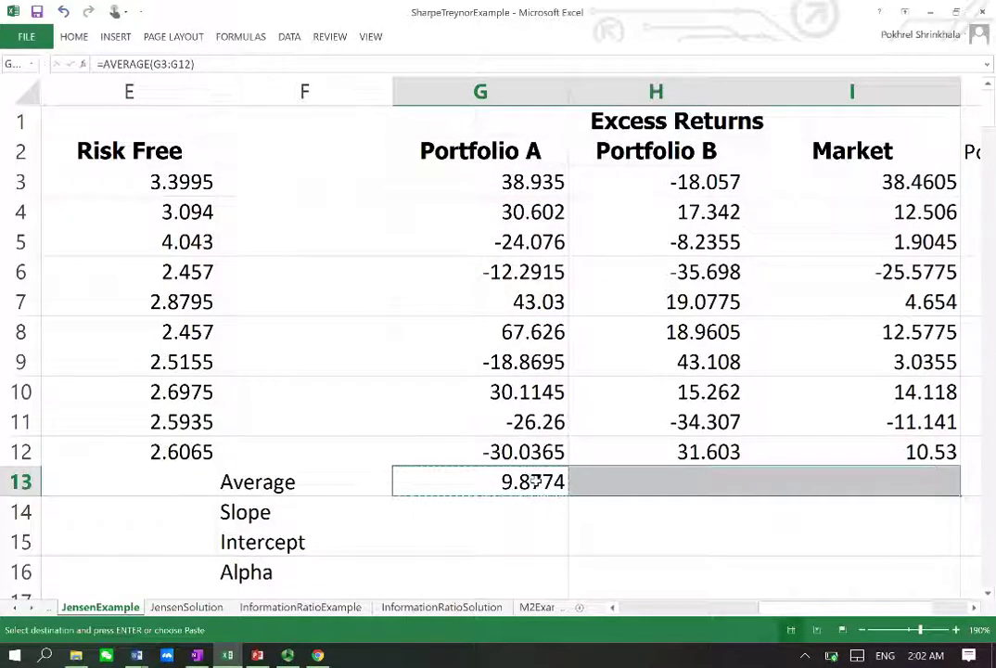
{"action": "key", "text": "Return"}
{"action": "key", "text": "Left"}
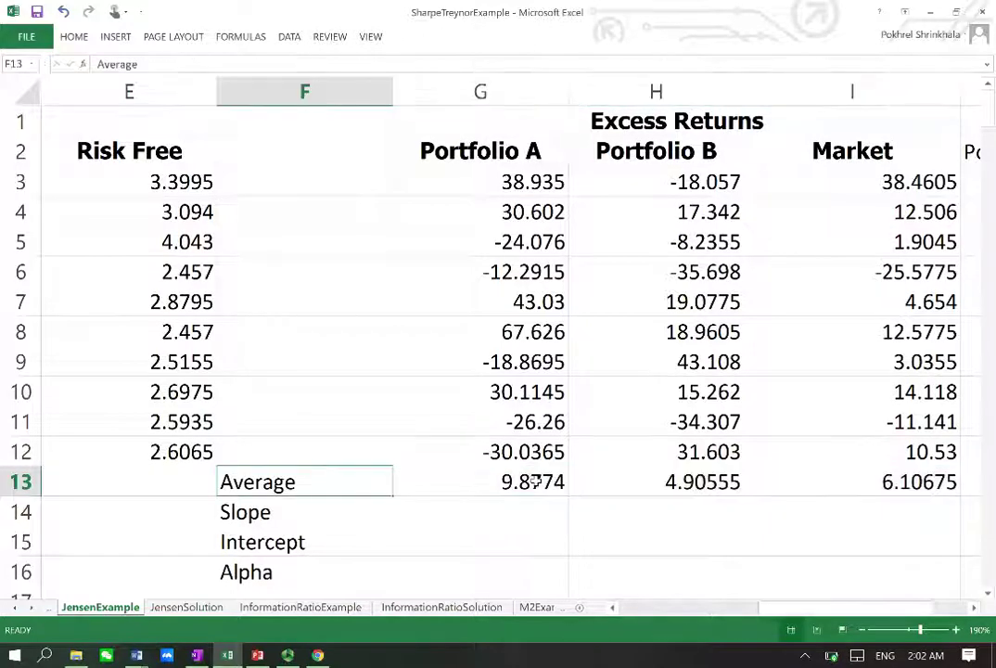
{"action": "key", "text": "Right"}
{"action": "key", "text": "Right"}
{"action": "key", "text": "Right"}
{"action": "key", "text": "Left"}
{"action": "key", "text": "Left"}
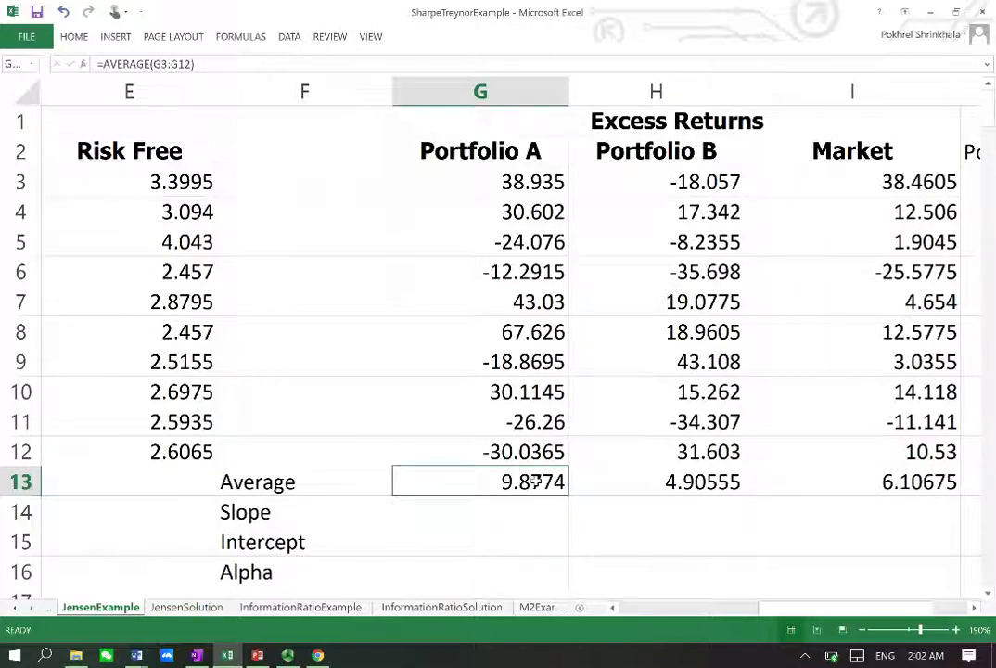
- Enter =slope(G3:G12, $I$3:$I$12) in G14 to calculate Portfolio A's slope against the market excess returns
{"action": "key", "text": "Down"}
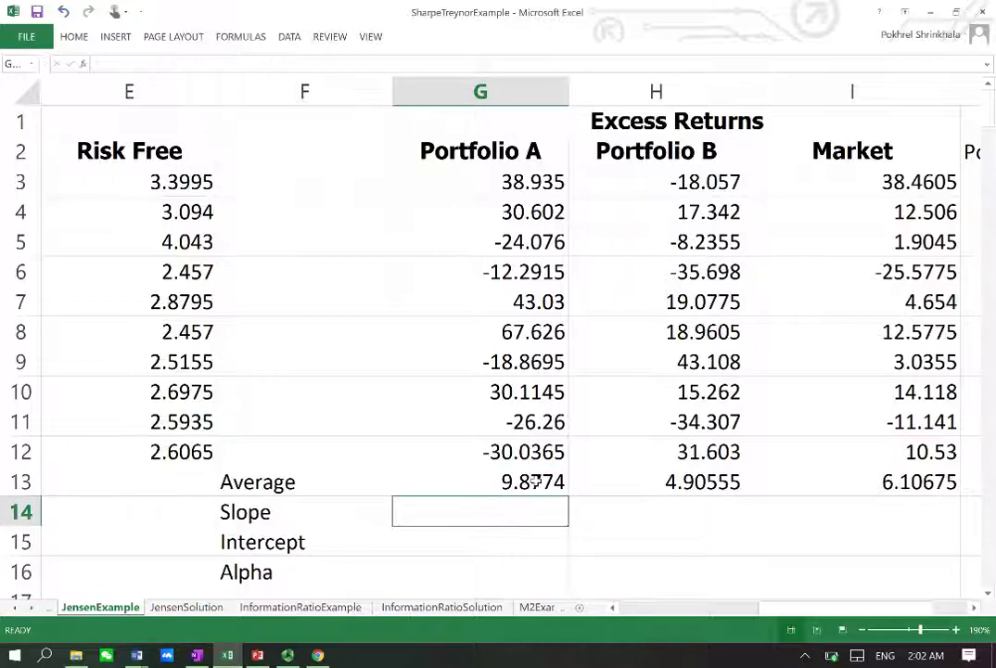
{"action": "type", "text": "=slope("}
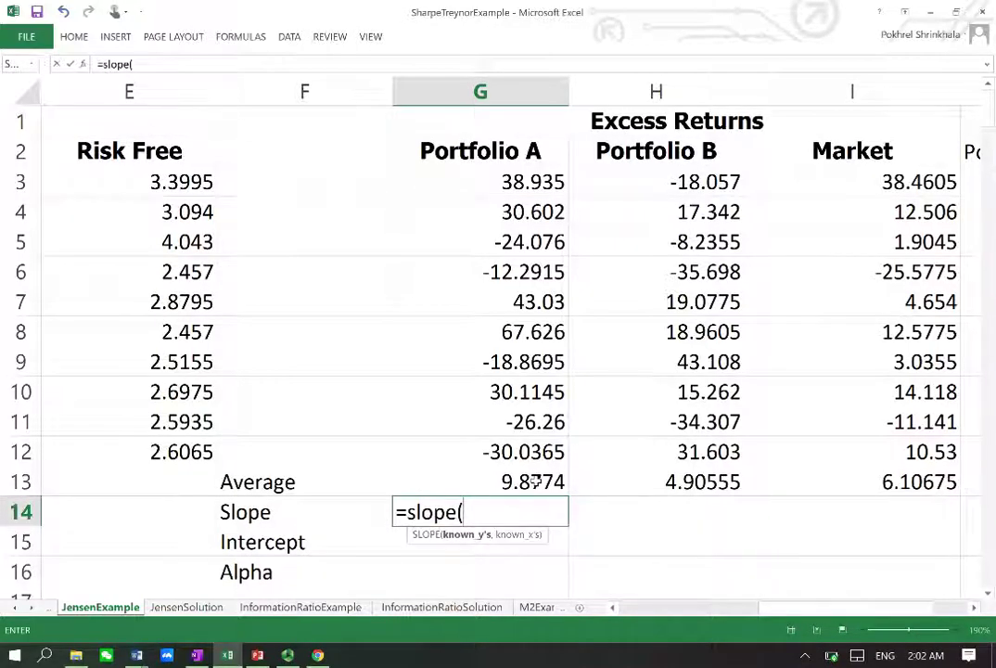
{"action": "key", "text": "Up"}
{"action": "key", "text": "Up"}
{"action": "key", "text": "shift+Up"}
{"action": "key", "text": "shift+Up"}
{"action": "key", "text": "shift+Up"}
{"action": "key", "text": "shift+Up"}
{"action": "key", "text": "shift+Up"}
{"action": "key", "text": "shift+Up"}
{"action": "key", "text": "shift+Up"}
{"action": "key", "text": "shift+Up"}
{"action": "key", "text": "shift+Up"}
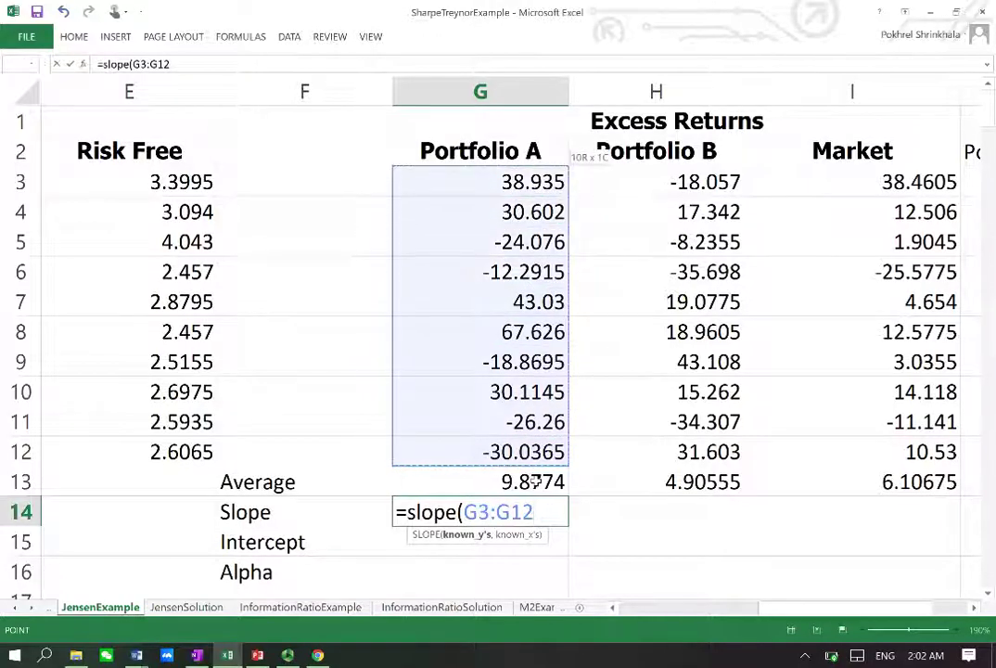
{"action": "type", "text": ","}
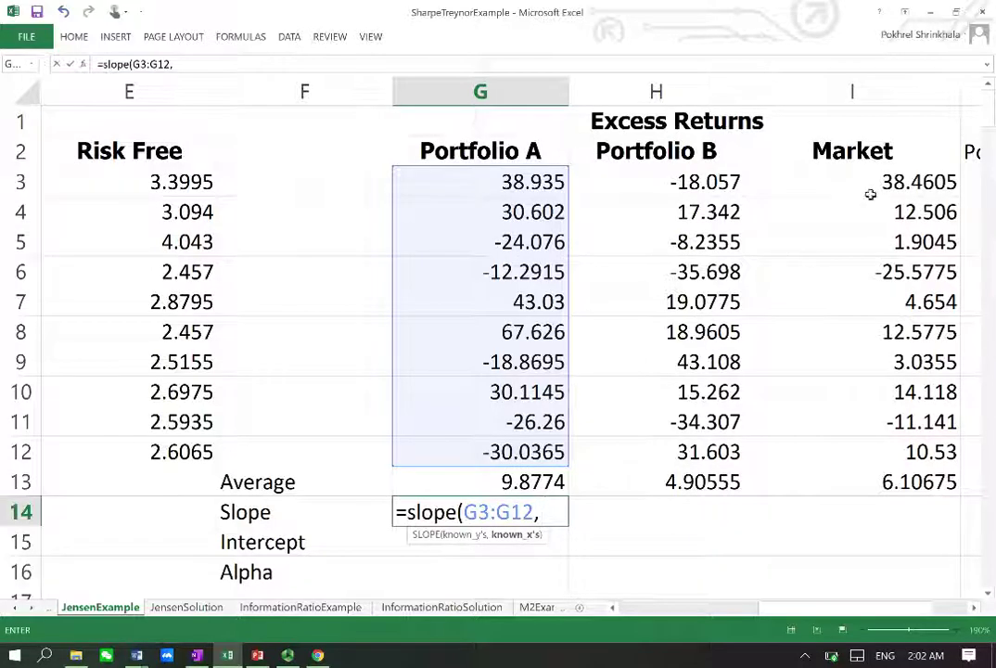
{"action": "left_click_drag", "start_coordinate": [874, 178], "coordinate": [856, 444]}
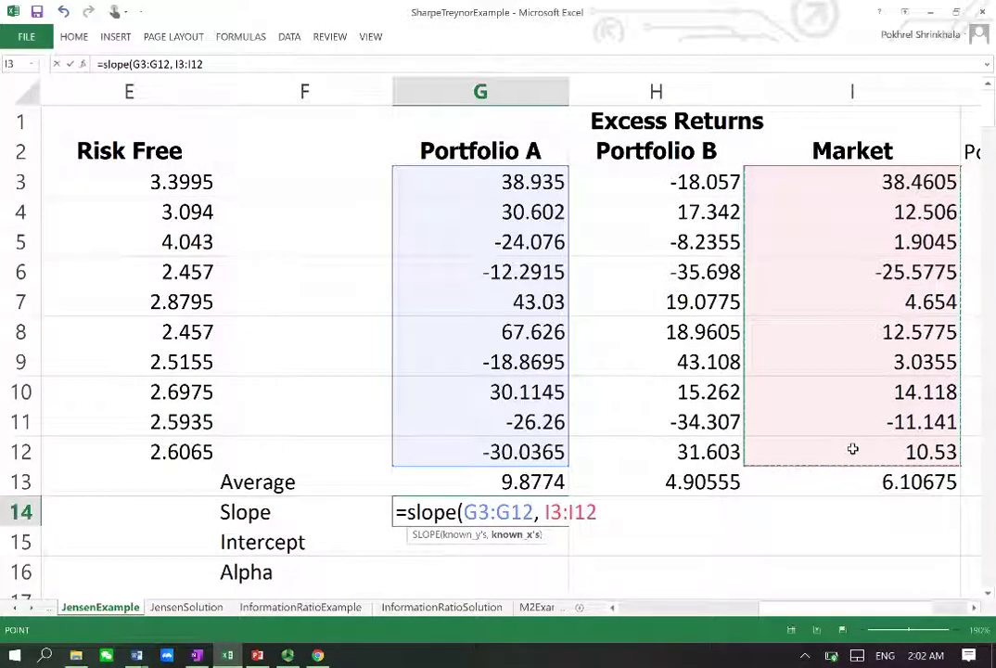
{"action": "key", "text": "F4"}
{"action": "type", "text": ")"}
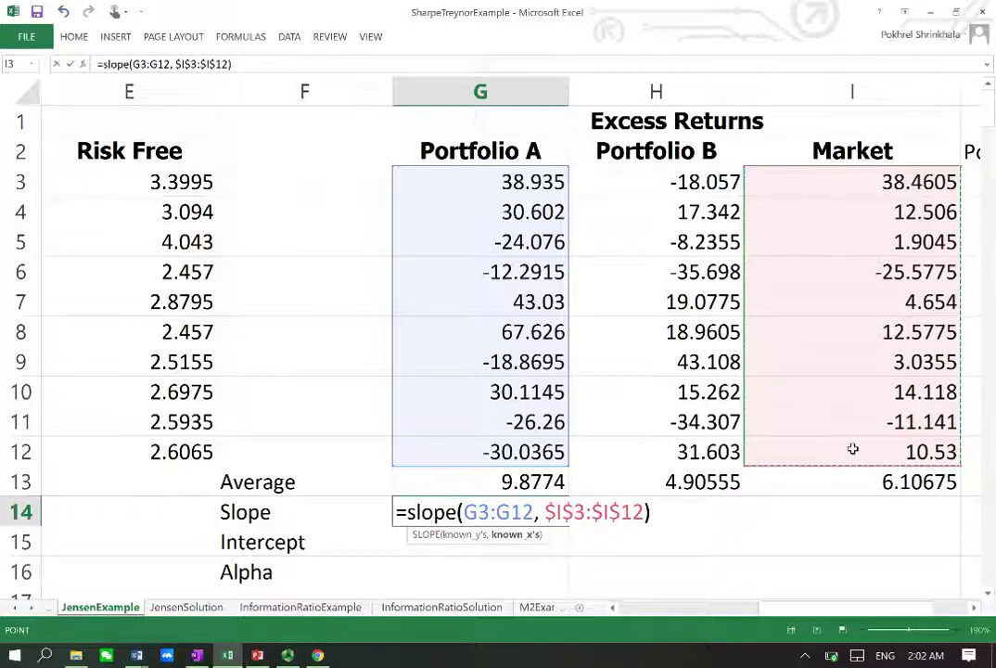
{"action": "key", "text": "Return"}
- Copy the slope formula from G14 to H14 for Portfolio B and to I14 for the Market
{"action": "key", "text": "Up"}
{"action": "key", "text": "ctrl+c"}
{"action": "key", "text": "shift+Right"}
{"action": "key", "text": "Return"}
{"action": "key", "text": "Right"}
{"action": "key", "text": "Right"}
{"action": "key", "text": "Left"}
{"action": "key", "text": "ctrl+c"}
{"action": "key", "text": "Right"}
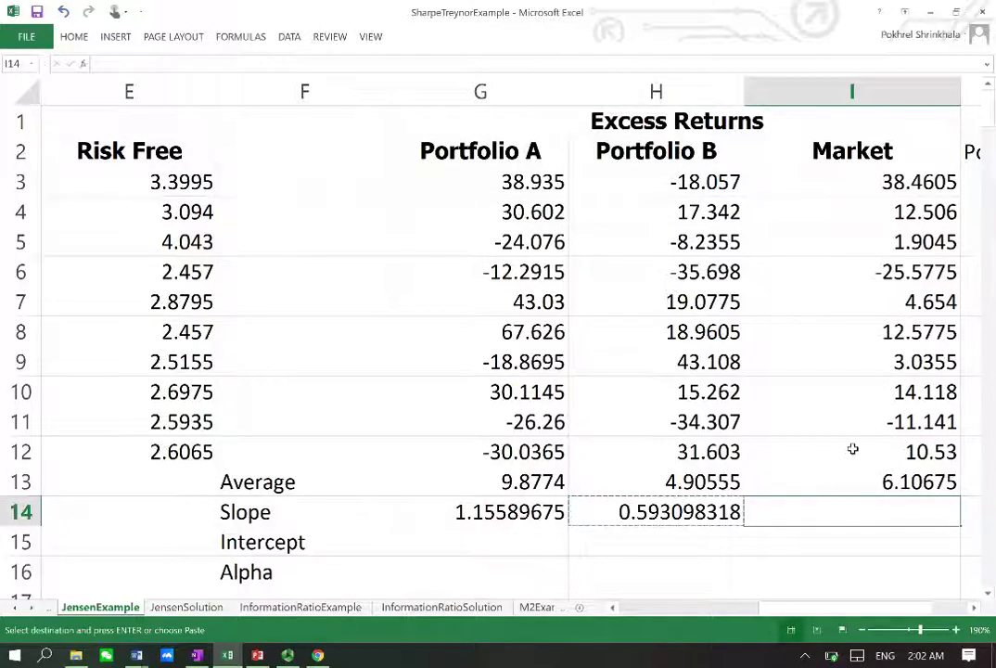
{"action": "key", "text": "Return"}
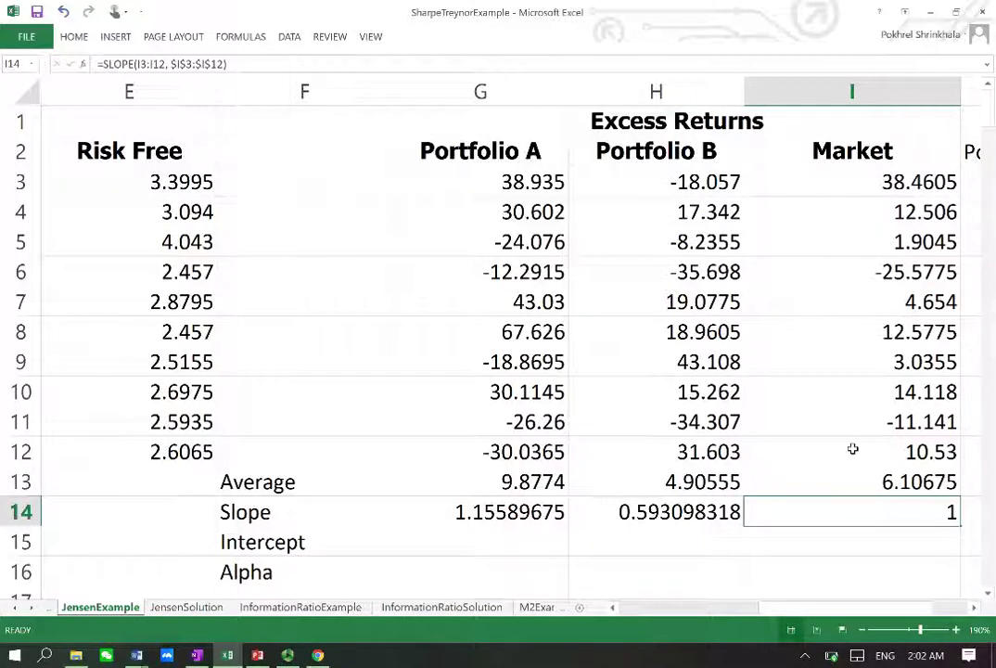
- Copy the formula =SLOPE(G3:G12, $I$3:$I$12) from G14 into G15 beside the Intercept label with identical cell references
{"action": "key", "text": "Left"}
{"action": "key", "text": "Down"}
{"action": "key", "text": "Left"}
{"action": "key", "text": "Up"}
{"action": "key", "text": "F2"}
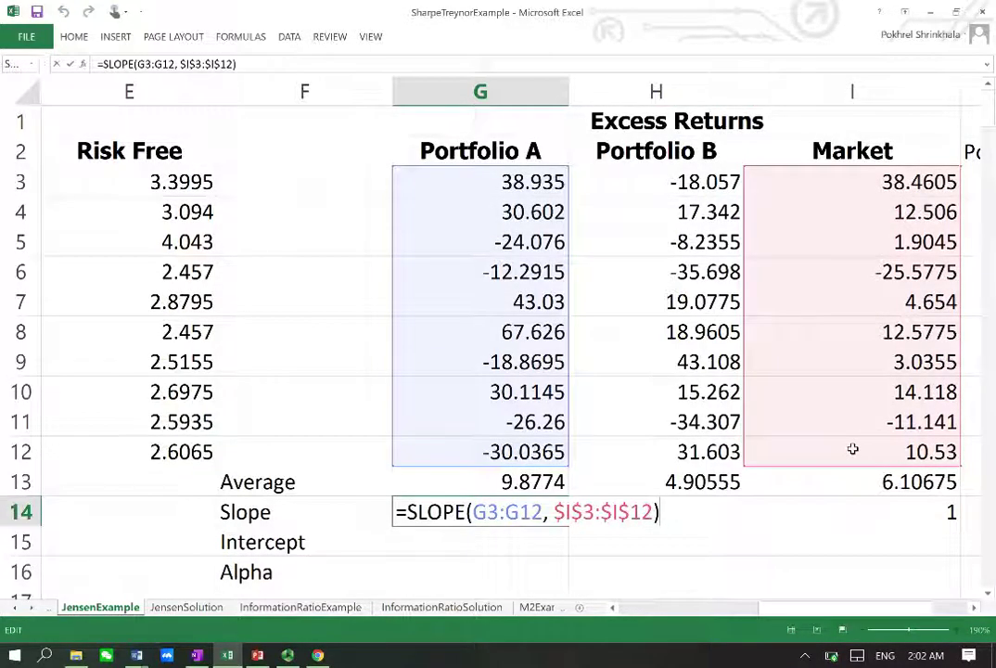
{"action": "key", "text": "shift+Home"}
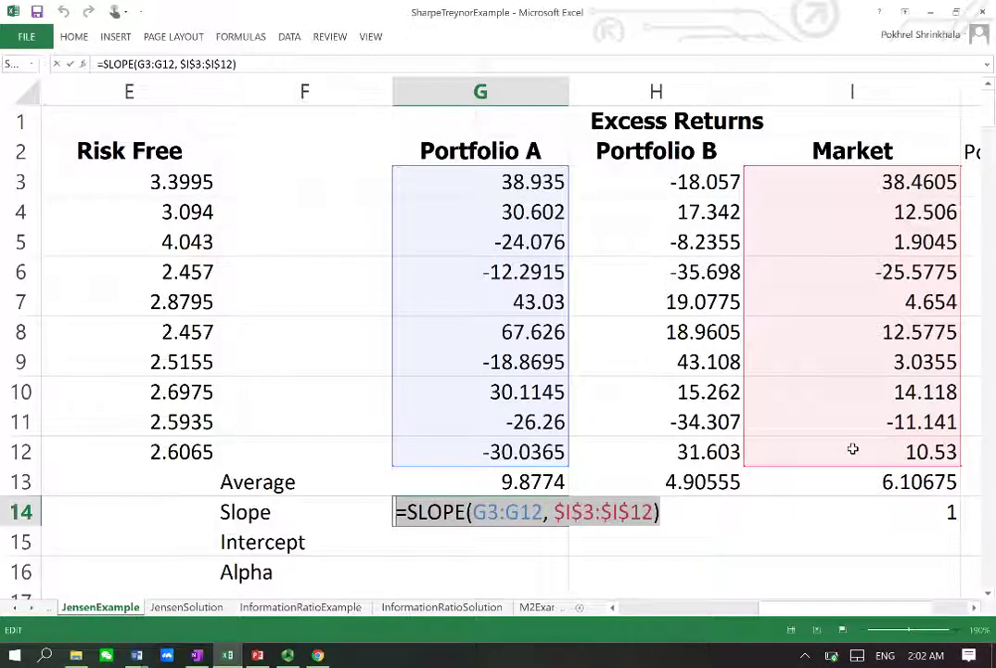
{"action": "key", "text": "ctrl+c"}
{"action": "key", "text": "Return"}
{"action": "key", "text": "ctrl+v"}
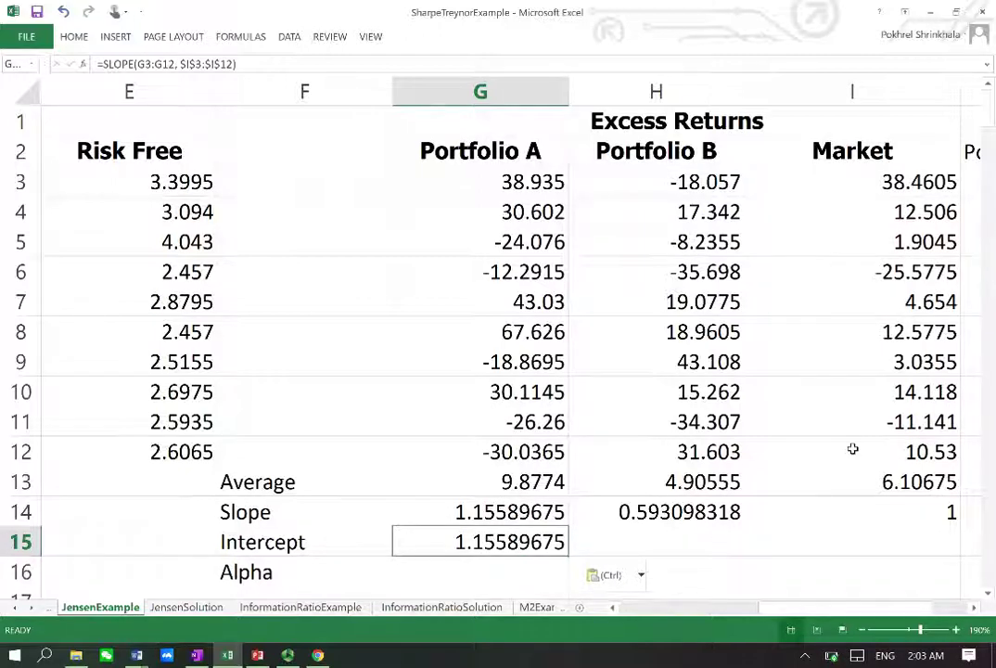
- Change the function in G15 from SLOPE to INTERCEPT so the formula reads =INTERCEPT(G3:G12, $I$3:$I$12)
{"action": "key", "text": "F2"}
{"action": "key", "text": "Home"}
{"action": "key", "text": "BackSpace"}
{"action": "key", "text": "BackSpace"}
{"action": "key", "text": "BackSpace"}
{"action": "key", "text": "BackSpace"}
{"action": "key", "text": "BackSpace"}
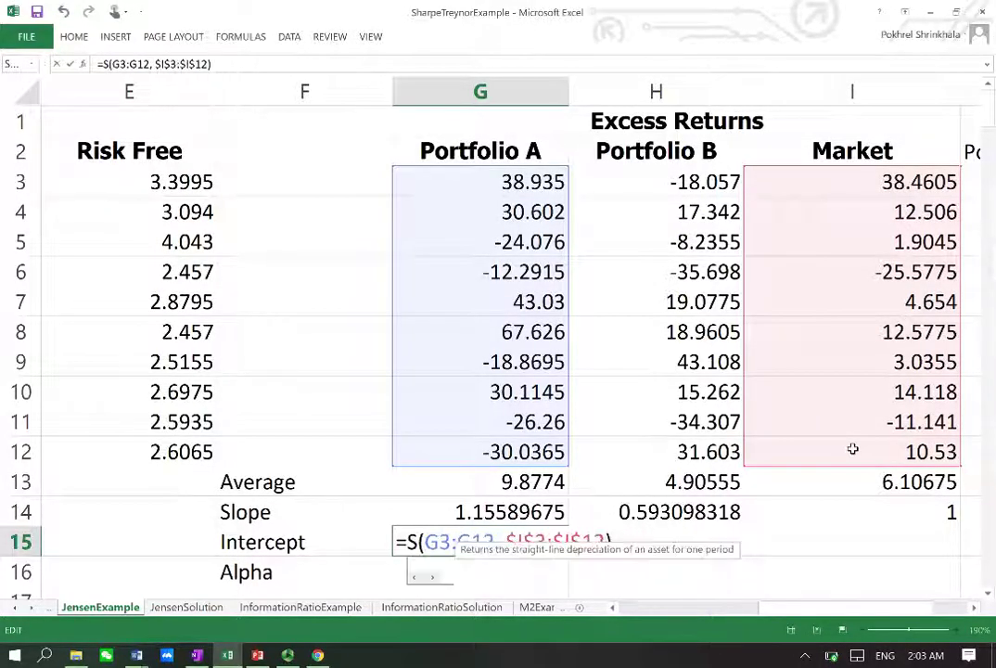
{"action": "type", "text": "intercept"}
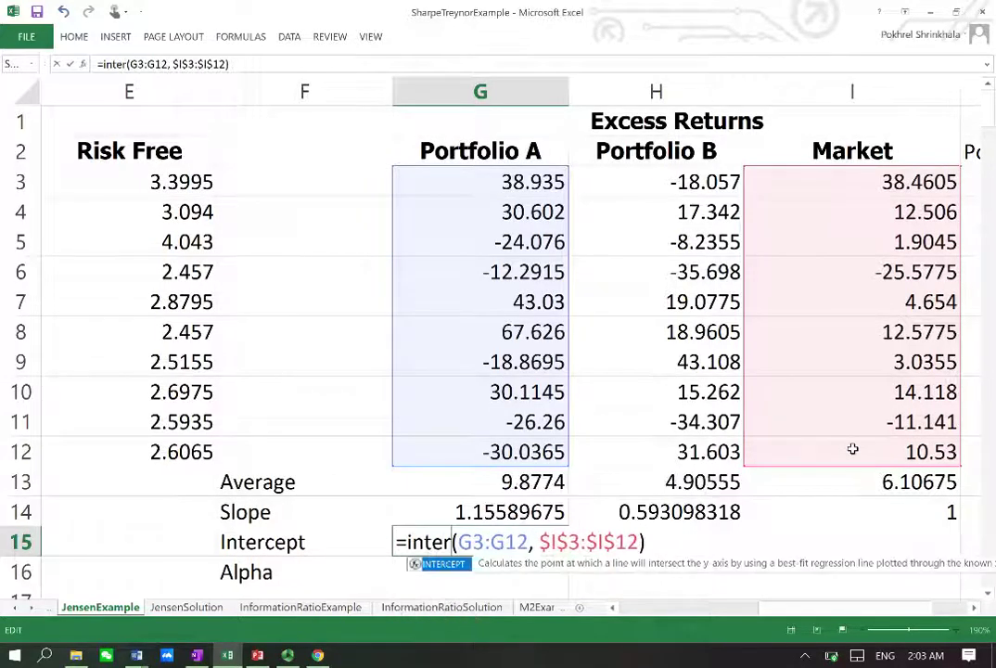
{"action": "key", "text": "Return"}
- Copy the intercept formula from G15 to H15 for Portfolio B and on to I15 for the Market
{"action": "key", "text": "Up"}
{"action": "key", "text": "Left"}
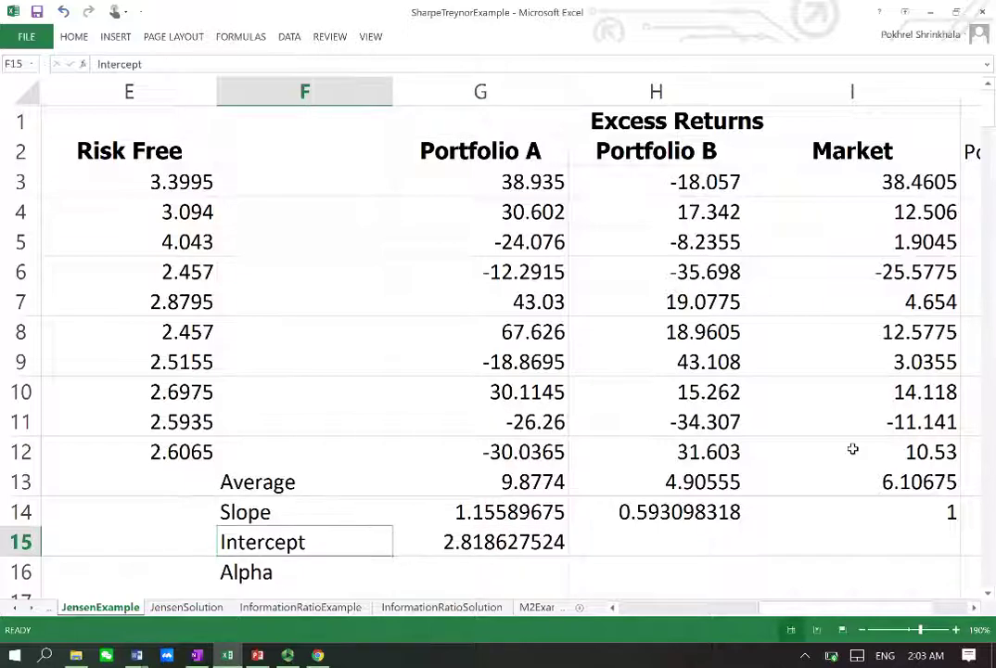
{"action": "key", "text": "Right"}
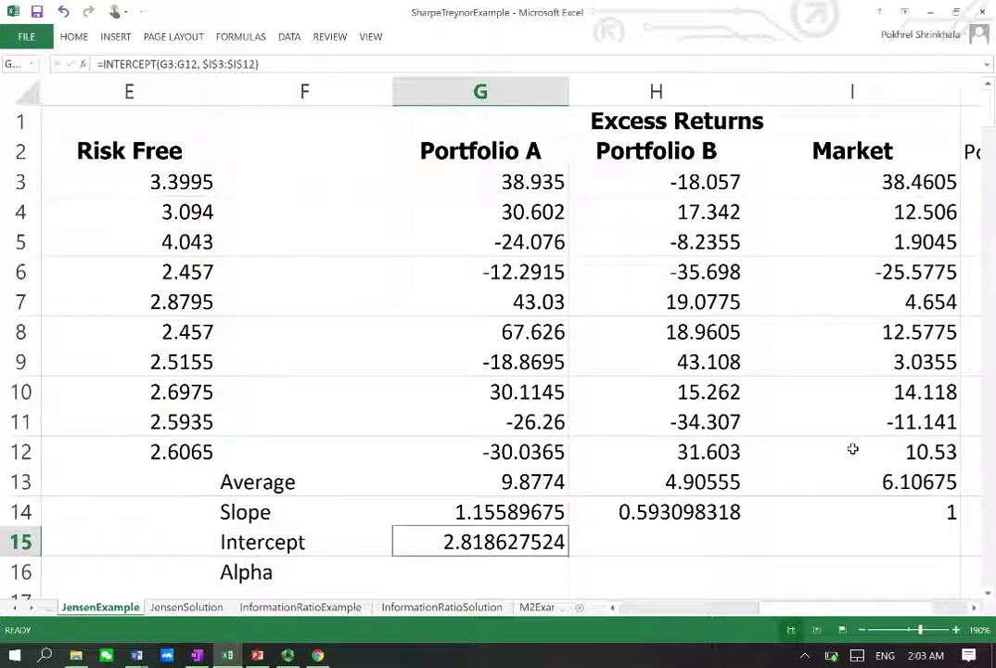
{"action": "key", "text": "ctrl+c"}
{"action": "key", "text": "Right"}
{"action": "key", "text": "Return"}
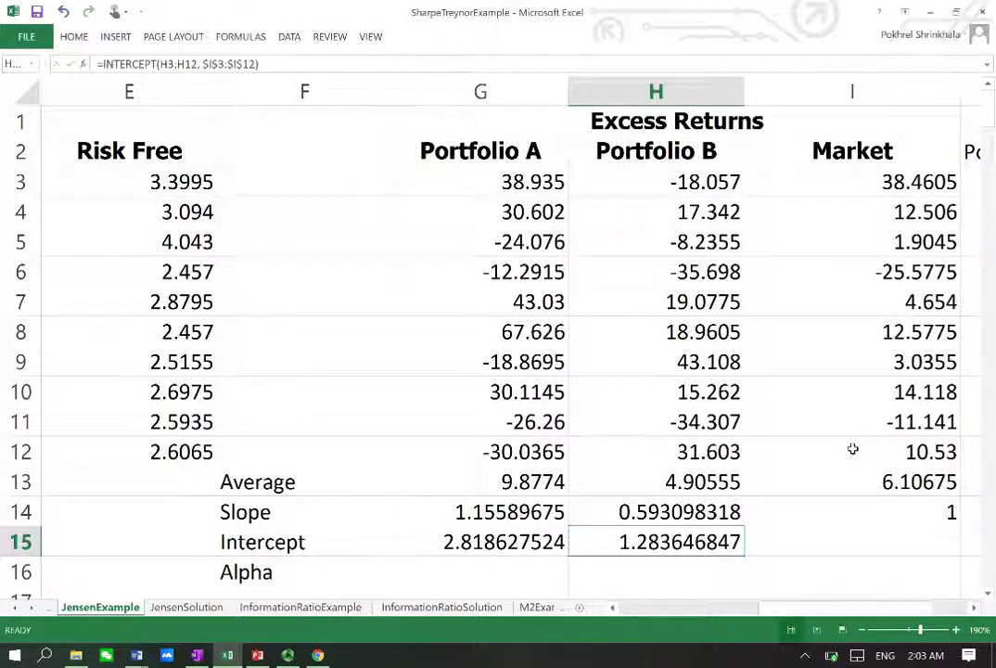
{"action": "key", "text": "ctrl+c"}
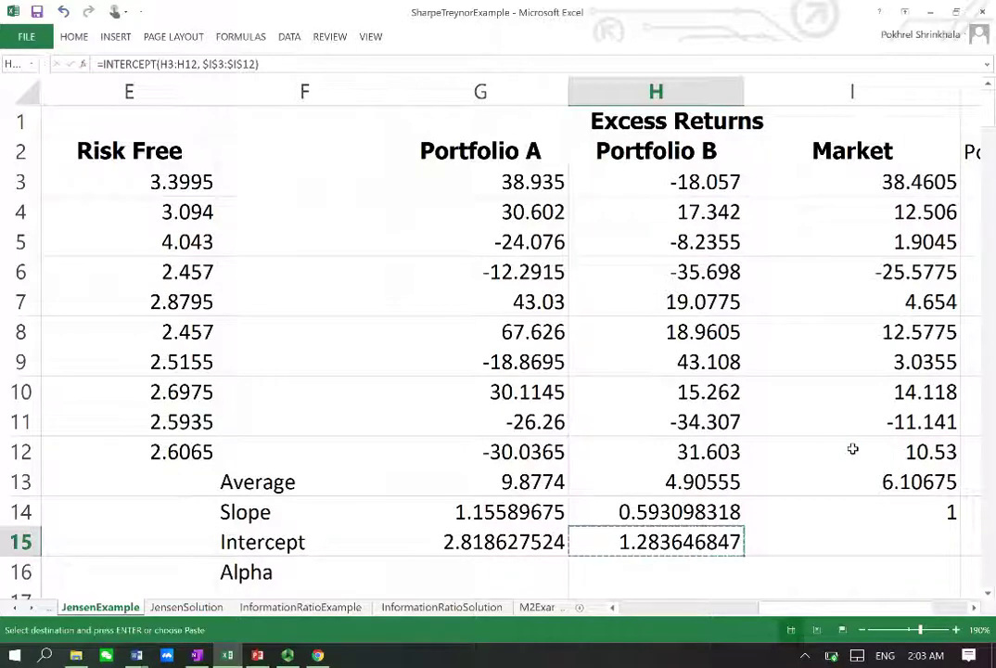
{"action": "key", "text": "Right"}
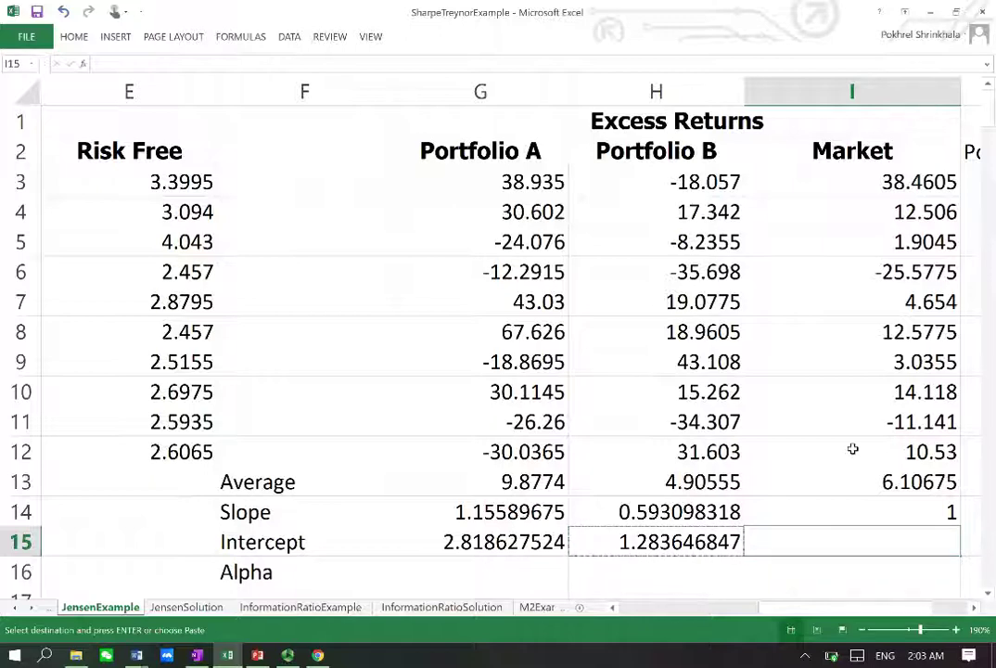
{"action": "key", "text": "Return"}
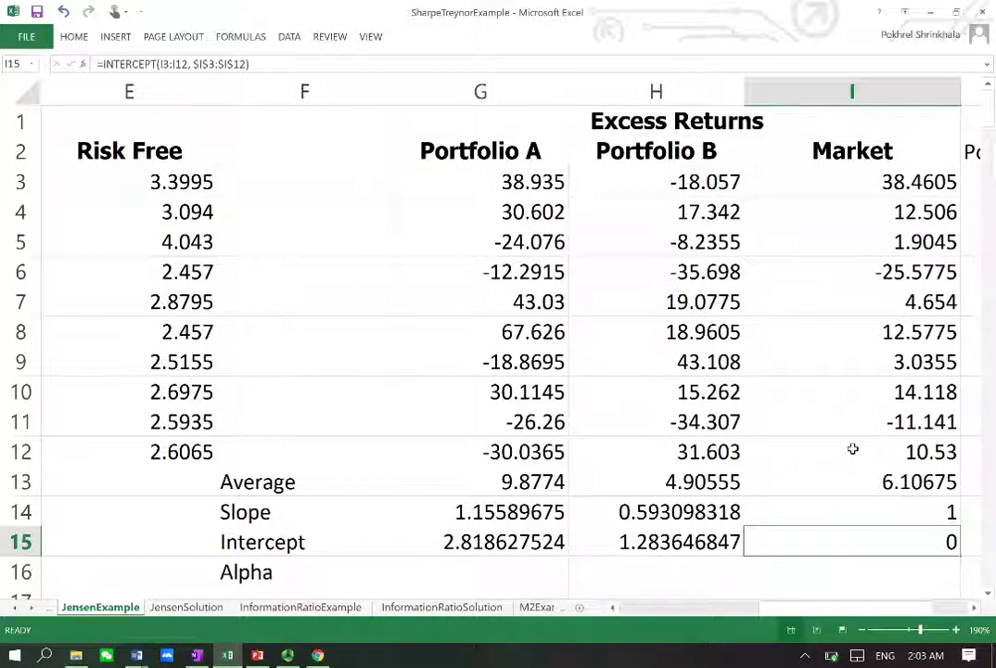
- Review the Intercept row for both portfolios against the Alpha row beneath it
{"action": "key", "text": "Left"}
{"action": "key", "text": "Left"}
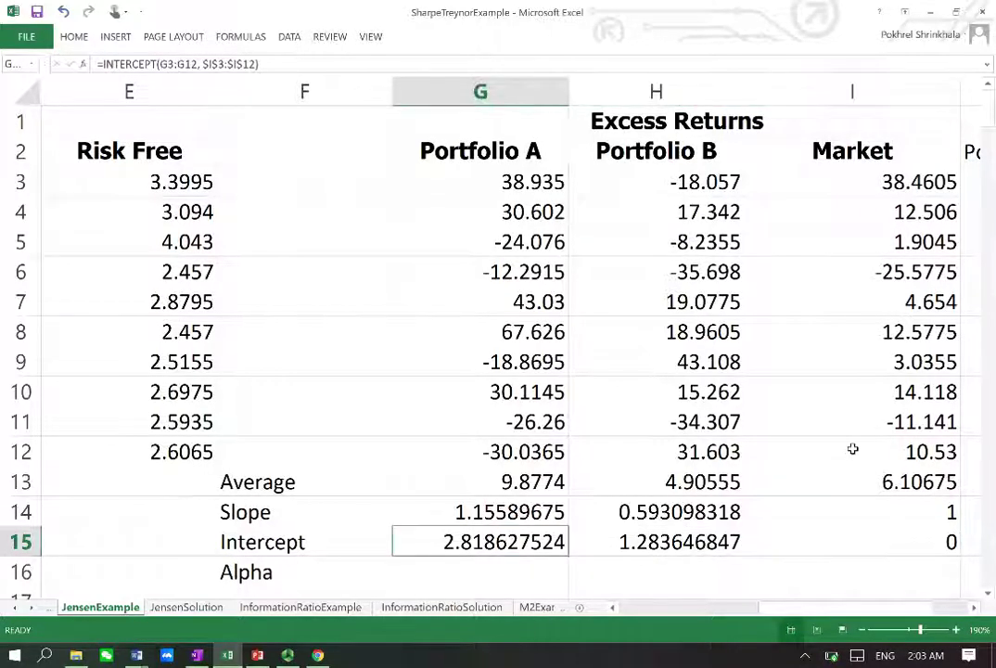
{"action": "key", "text": "Down"}
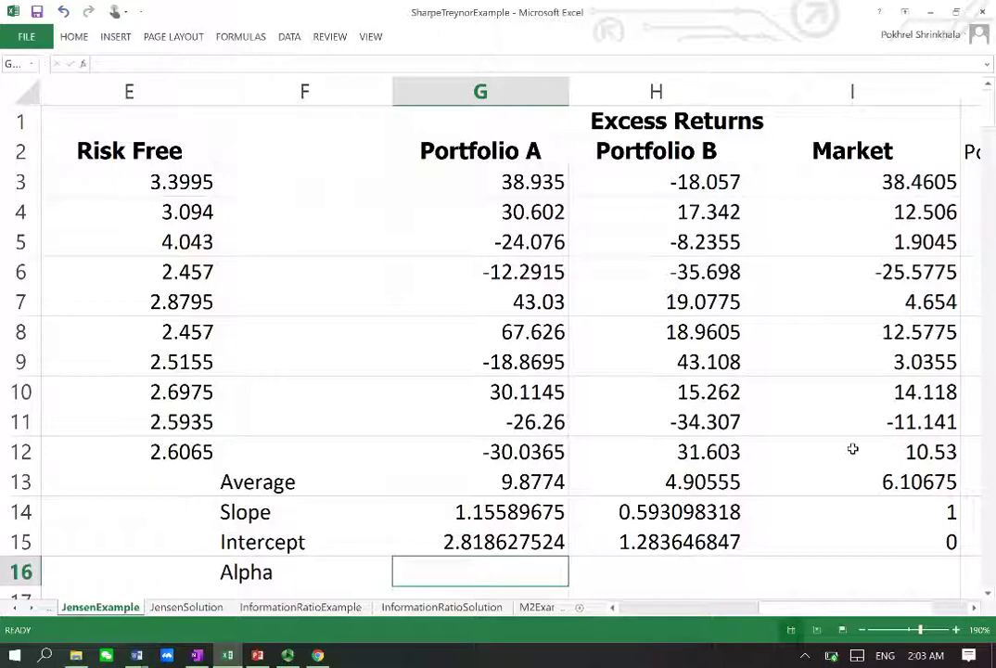
{"action": "key", "text": "Left"}
{"action": "key", "text": "Up"}
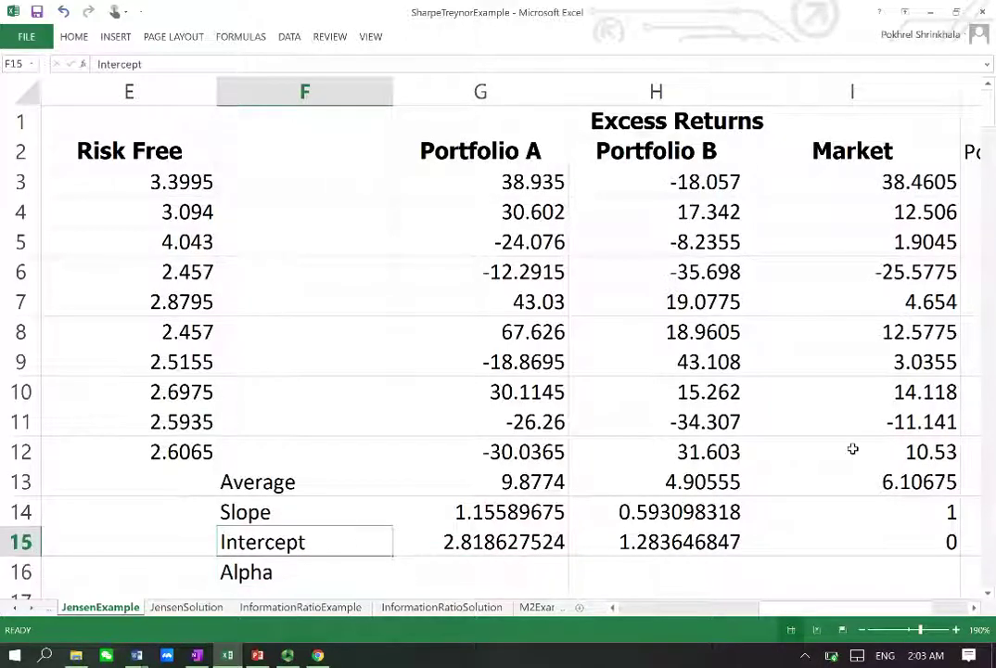
{"action": "key", "text": "Down"}
{"action": "key", "text": "Up"}
{"action": "key", "text": "Down"}
{"action": "key", "text": "Up"}
{"action": "key", "text": "shift+Right"}
{"action": "key", "text": "shift+Right"}
{"action": "key", "text": "Down"}
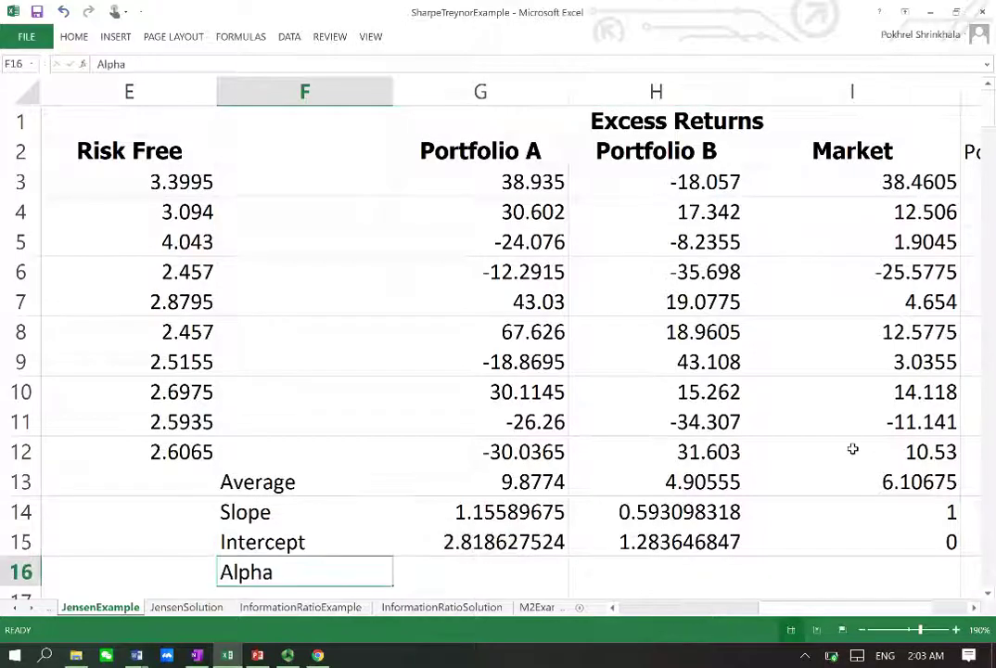
- Enter =G13-G14*I13 in G16 to calculate Portfolio A's alpha from its average, slope and the market average
{"action": "key", "text": "Right"}
{"action": "key", "text": "Left"}
{"action": "key", "text": "Right"}
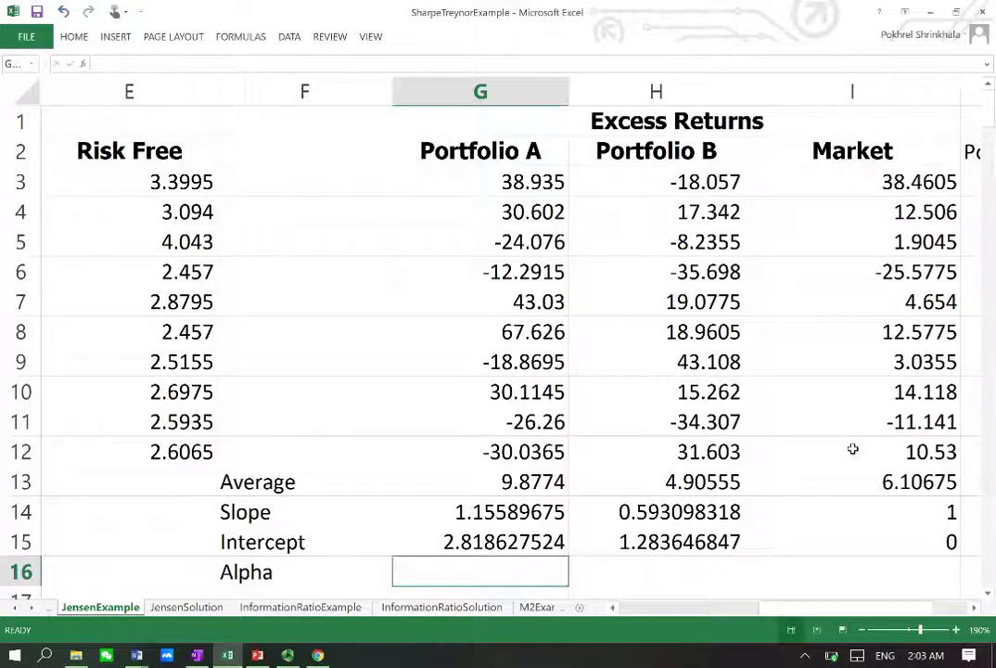
{"action": "type", "text": "="}
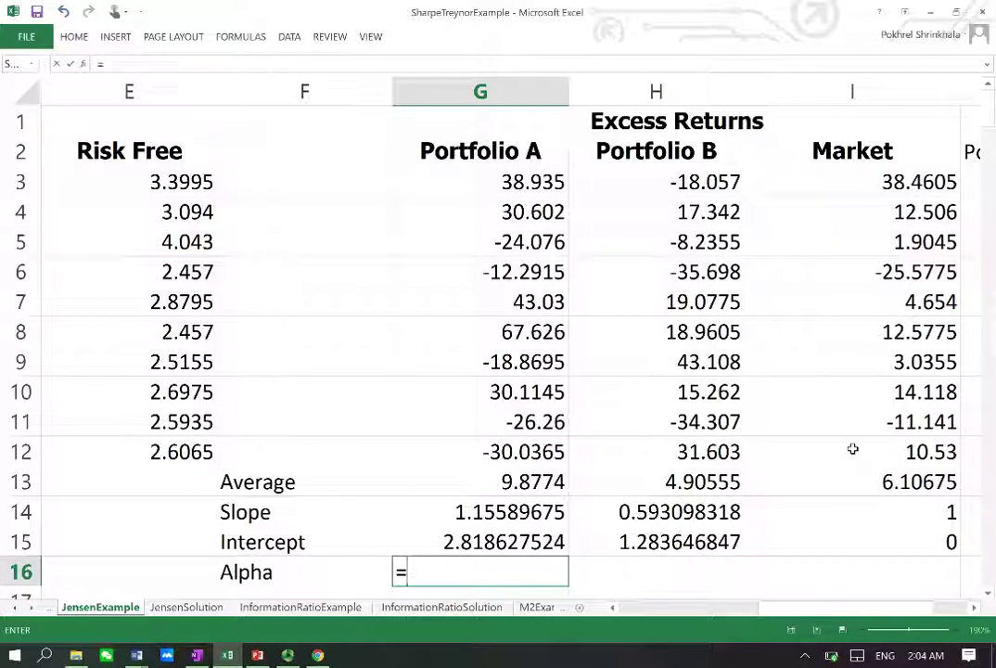
{"action": "key", "text": "Up"}
{"action": "key", "text": "Up"}
{"action": "key", "text": "Up"}
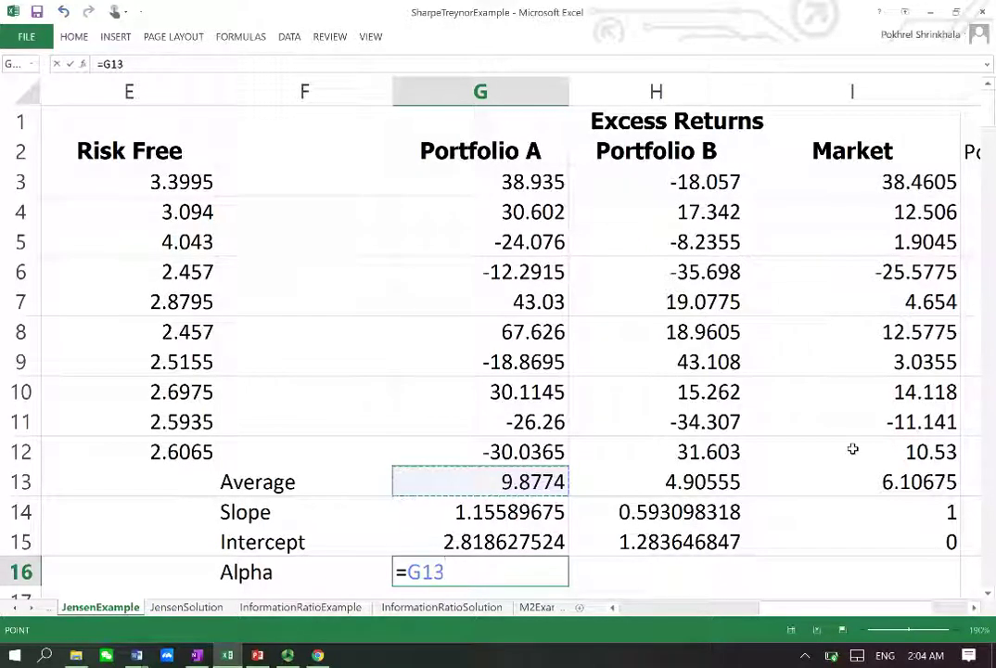
{"action": "type", "text": "-"}
{"action": "left_click", "coordinate": [515, 512]}
{"action": "type", "text": "*"}
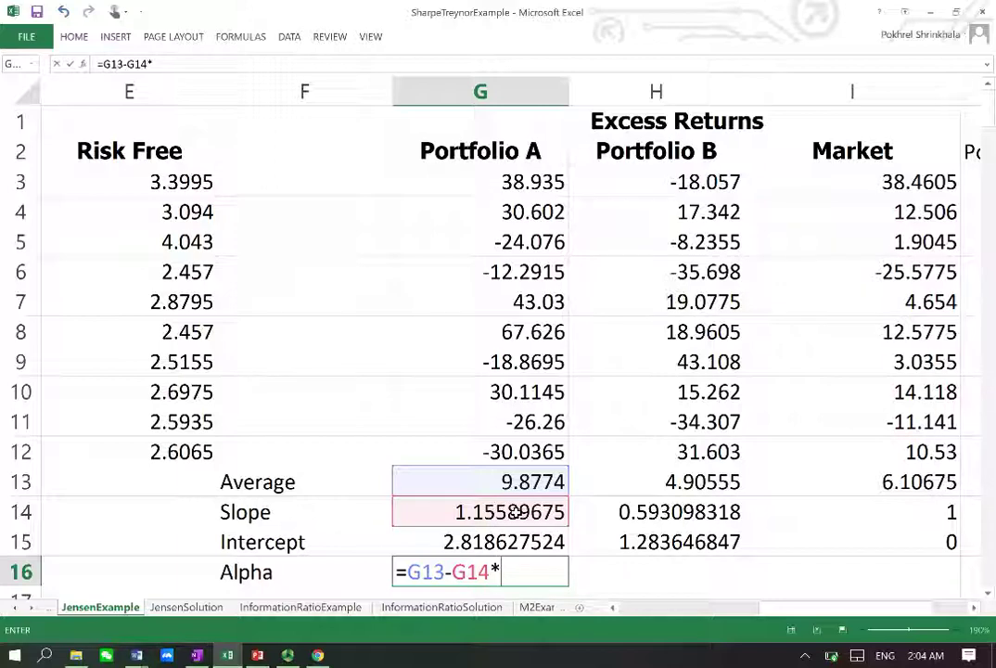
{"action": "left_click", "coordinate": [876, 481]}
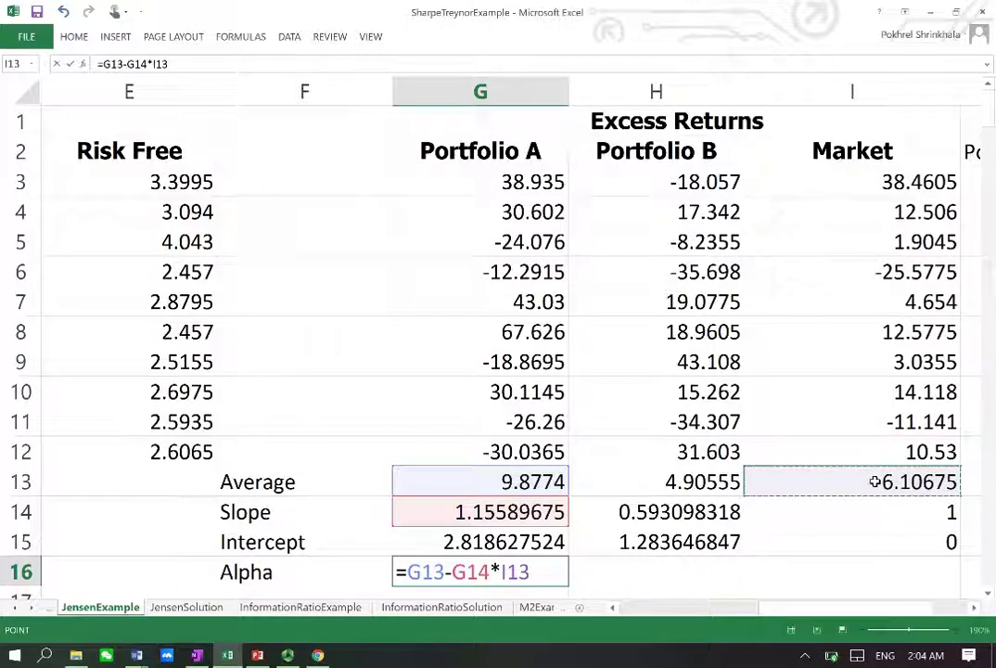
{"action": "key", "text": "Return"}
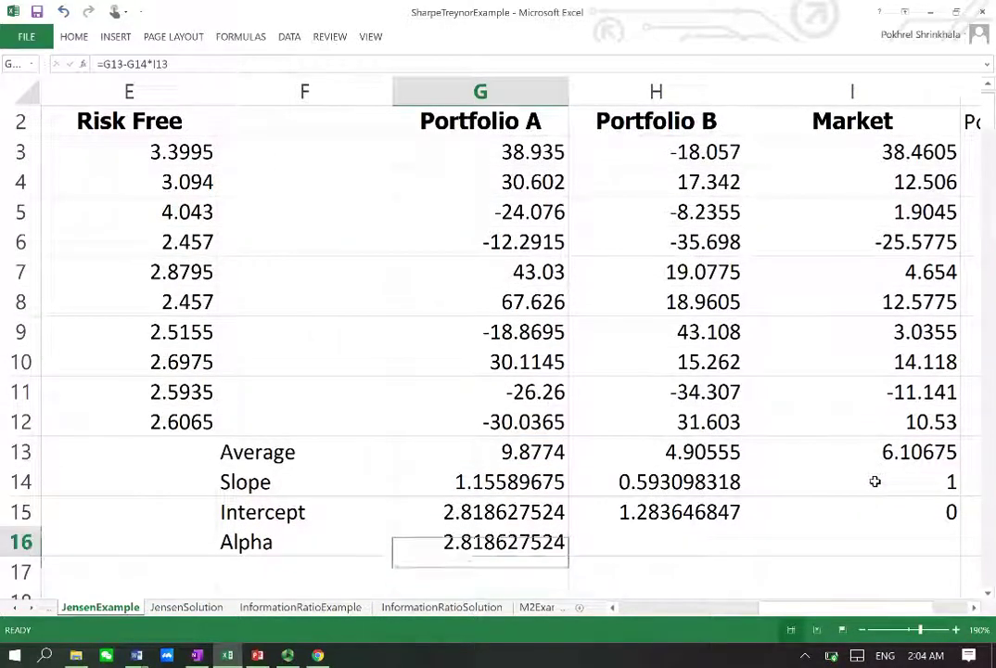
- Try to calculate Portfolio B's alpha by entering =H13*H14*I13 in H16
{"action": "key", "text": "Right"}
{"action": "type", "text": "="}
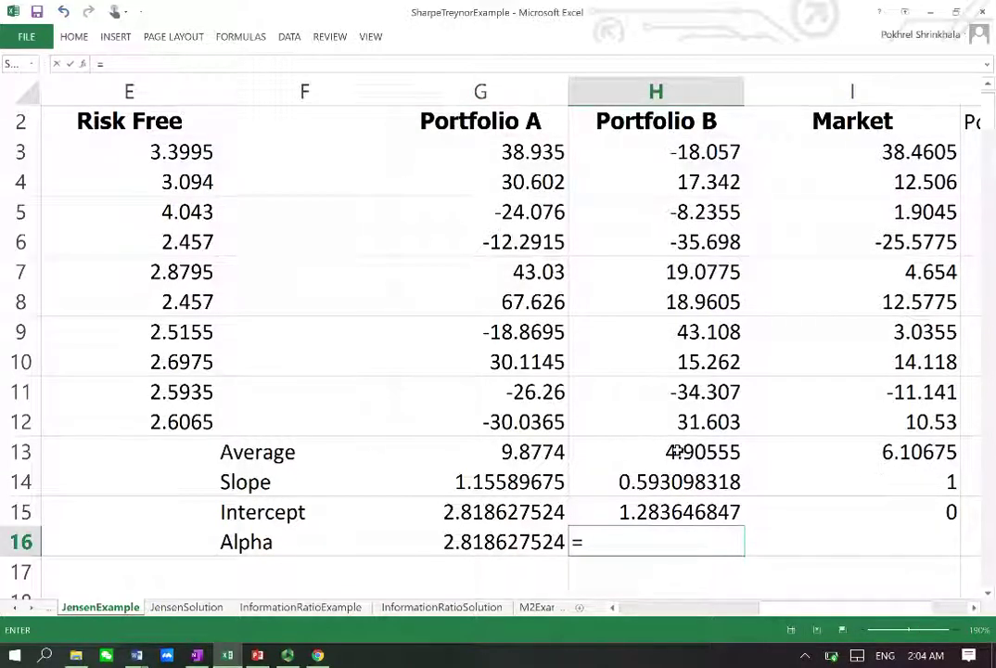
{"action": "left_click", "coordinate": [679, 453]}
{"action": "type", "text": "*"}
{"action": "left_click", "coordinate": [886, 451]}
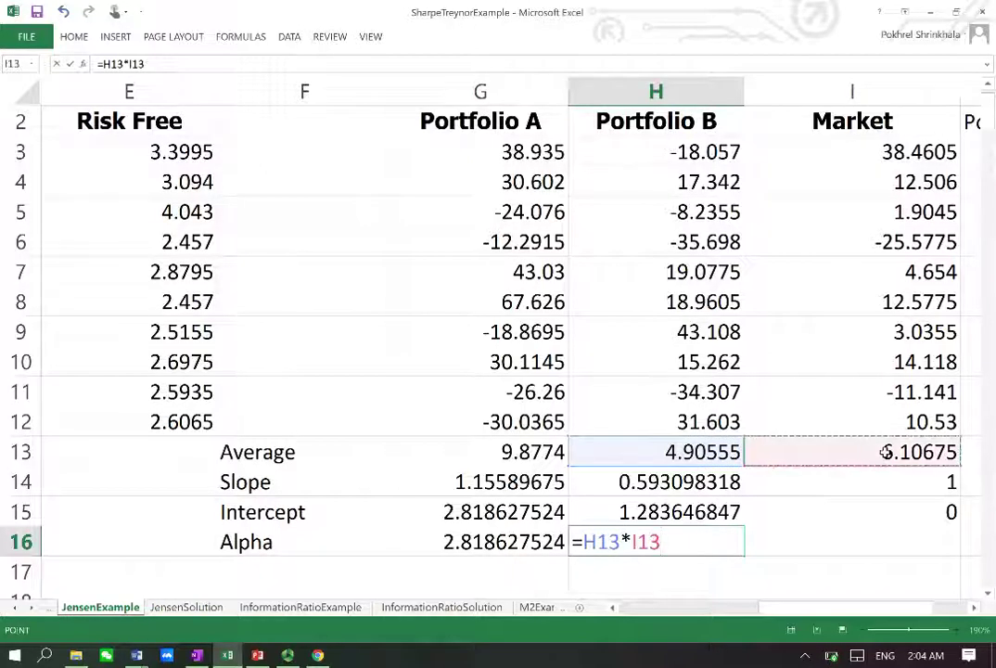
{"action": "left_click", "coordinate": [659, 483]}
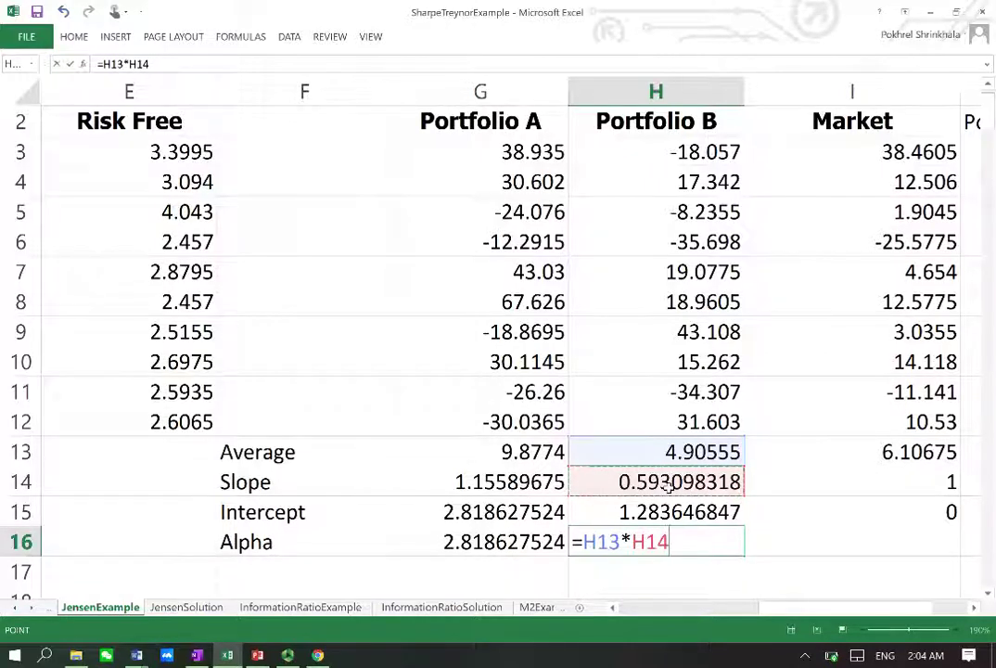
{"action": "type", "text": "*"}
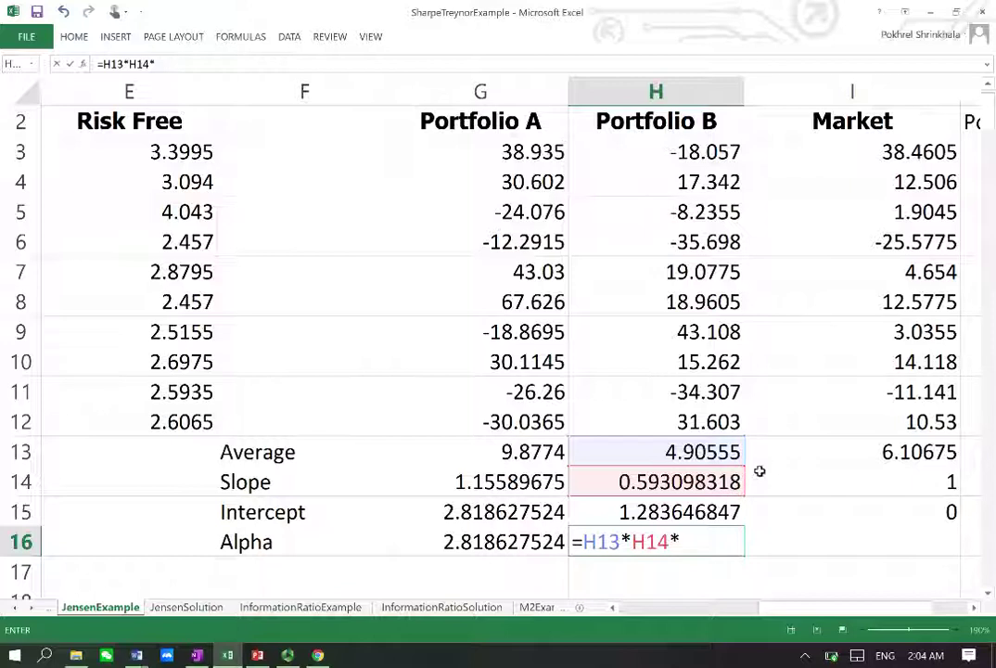
{"action": "left_click", "coordinate": [888, 452]}
{"action": "key", "text": "Return"}
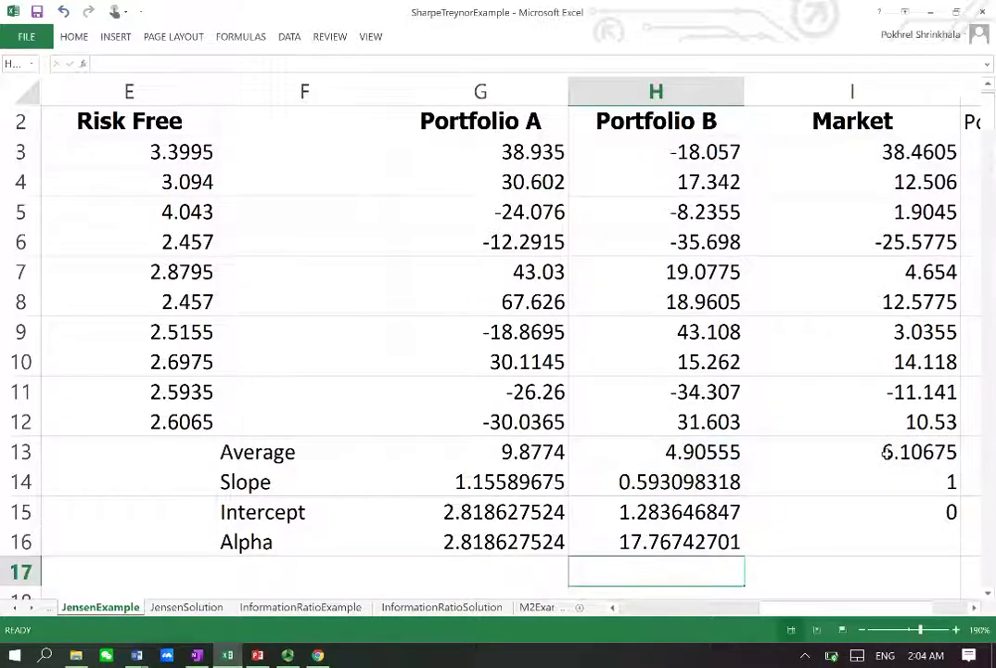
- Remove the last reference from the formula in H16 and pick the market average I13 again
{"action": "key", "text": "Up"}
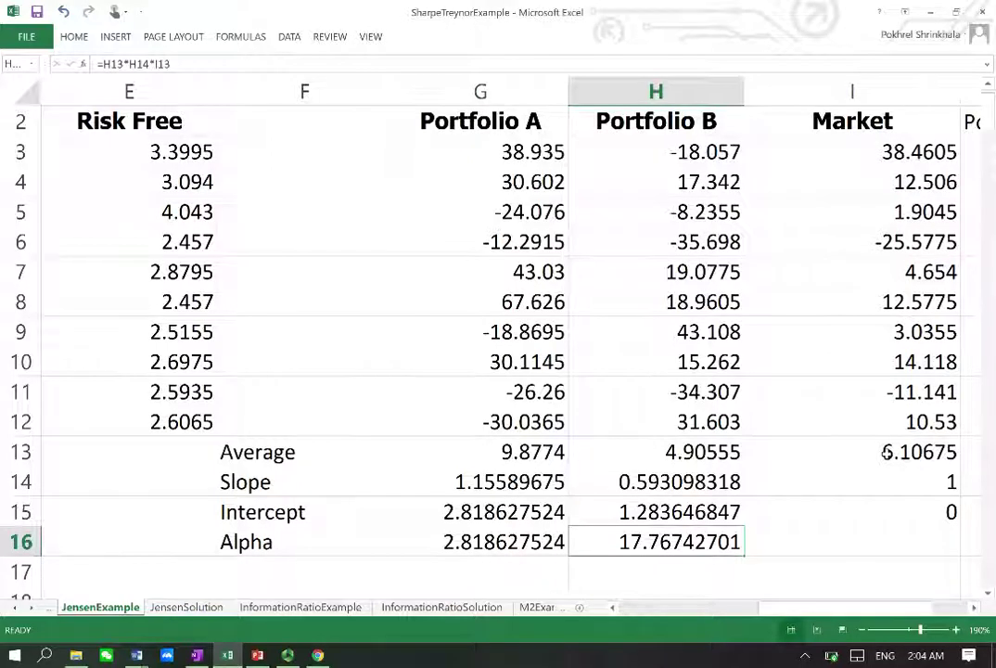
{"action": "key", "text": "F2"}
{"action": "key", "text": "BackSpace"}
{"action": "key", "text": "BackSpace"}
{"action": "key", "text": "BackSpace"}
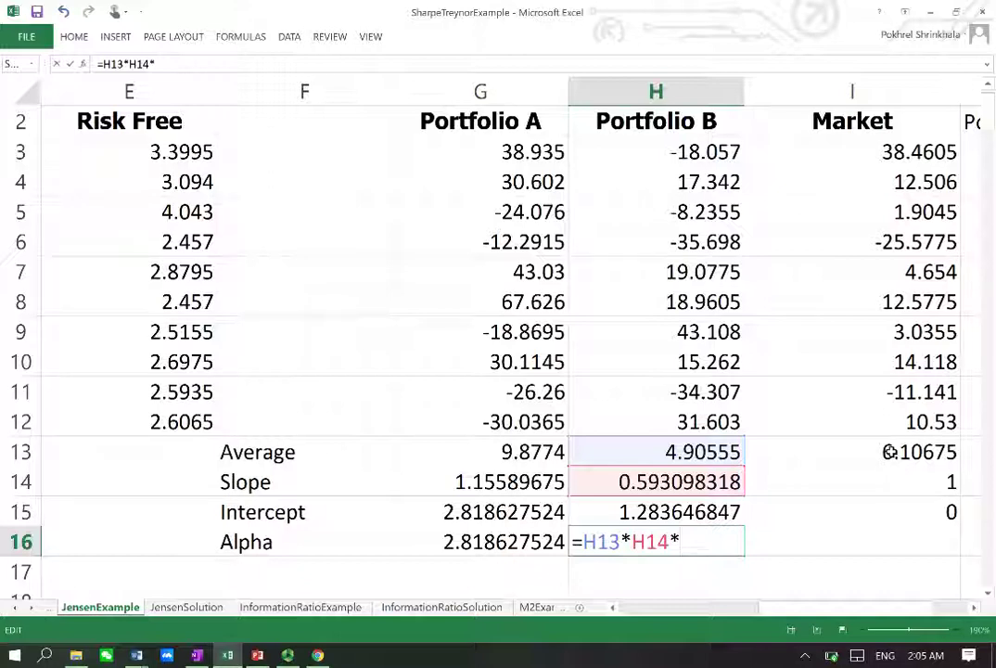
{"action": "left_click", "coordinate": [907, 452]}
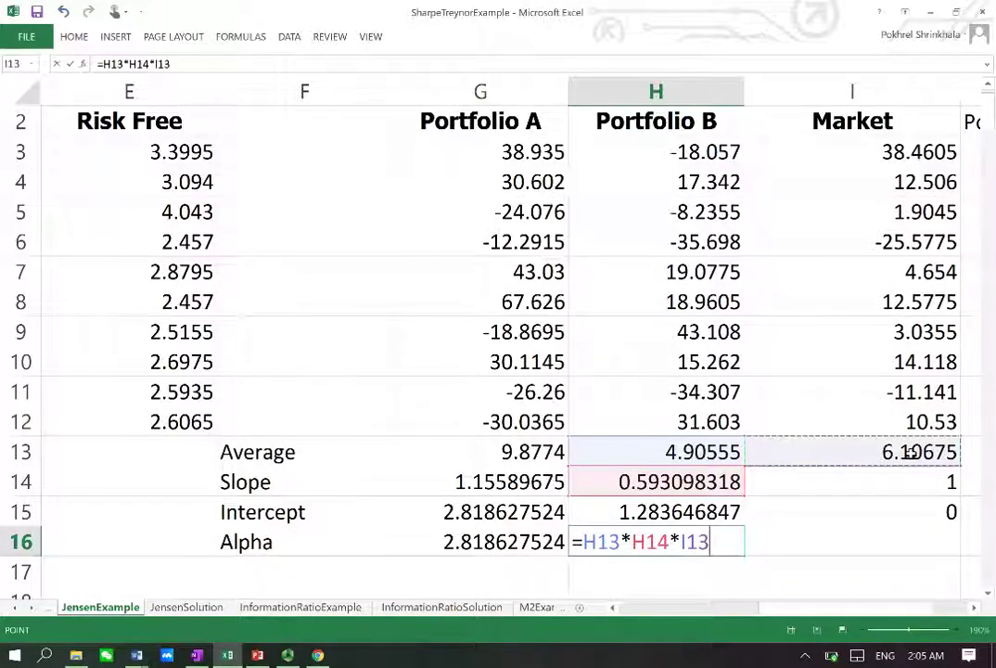
{"action": "key", "text": "Return"}
- Copy Portfolio A's alpha formula from G16 over the formula in H16 for Portfolio B
{"action": "key", "text": "Up"}
{"action": "key", "text": "Left"}
{"action": "key", "text": "ctrl+c"}
{"action": "key", "text": "Right"}
{"action": "key", "text": "ctrl+v"}
{"action": "key", "text": "Escape"}
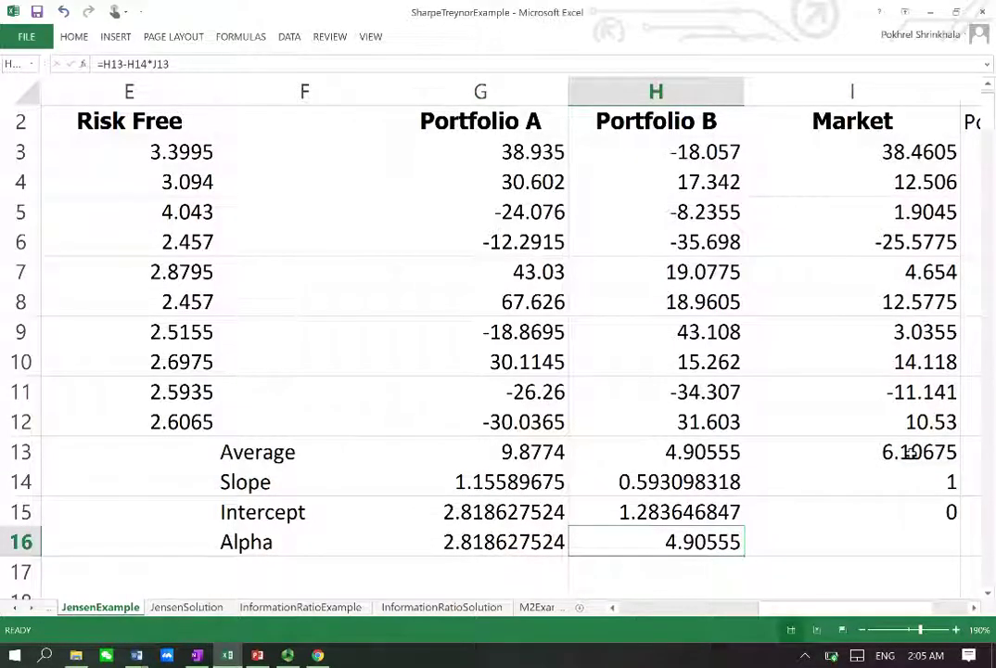
{"action": "key", "text": "F2"}
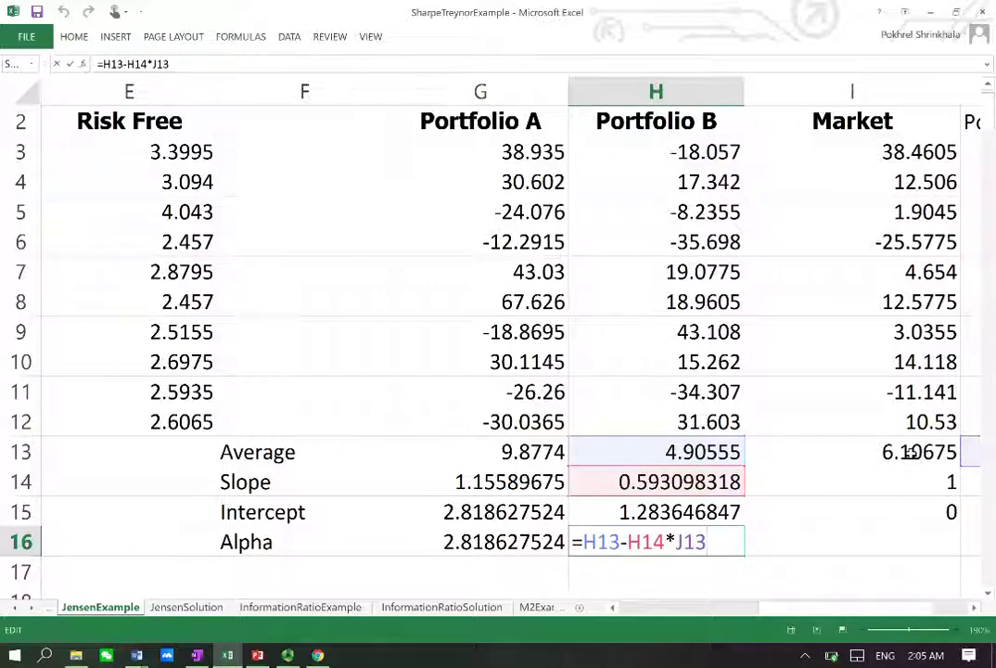
{"action": "left_click", "coordinate": [888, 458]}
{"action": "left_click", "coordinate": [691, 550]}
{"action": "key", "text": "XF86MonBrightnessUp"}
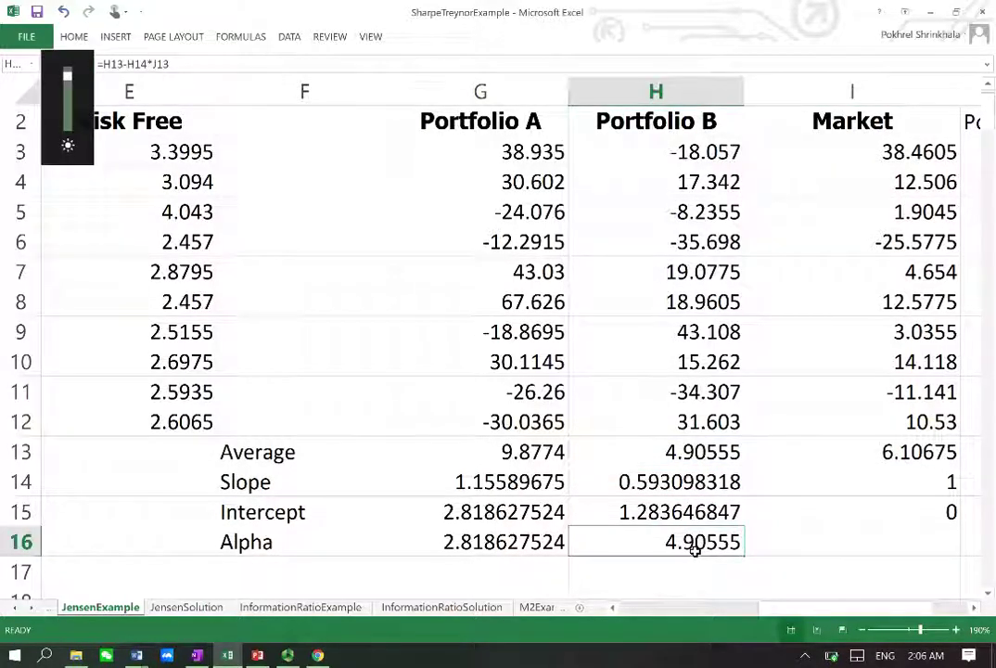
- Replace the J13 reference in H16 with I13 so Portfolio B's alpha formula reads =H13-H14*I13
{"action": "double_click", "coordinate": [695, 550]}
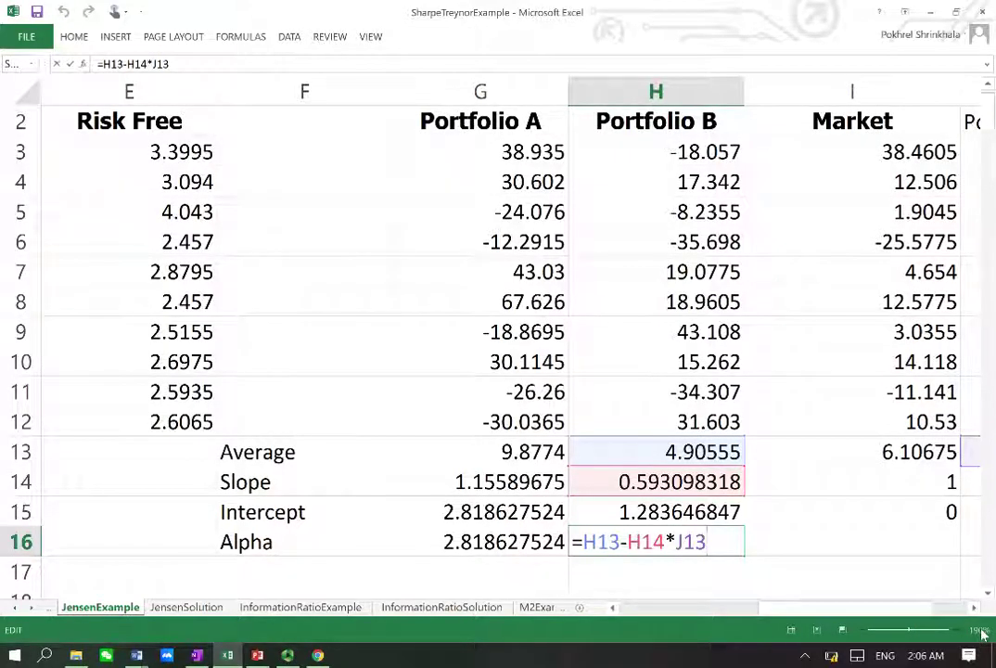
{"action": "key", "text": "BackSpace"}
{"action": "key", "text": "BackSpace"}
{"action": "key", "text": "BackSpace"}
{"action": "type", "text": "i13"}
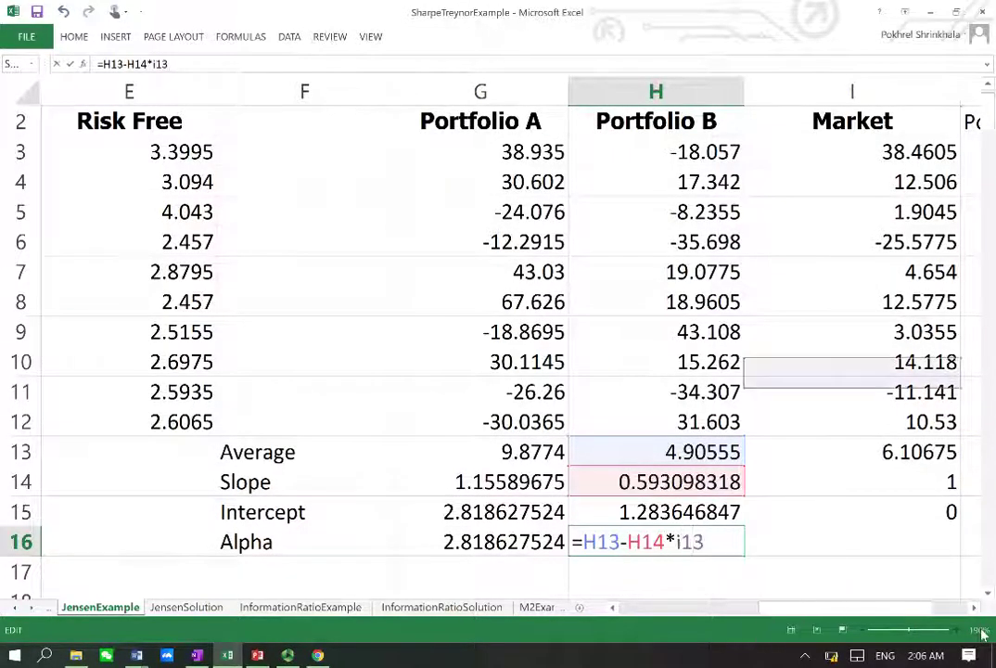
{"action": "key", "text": "Return"}
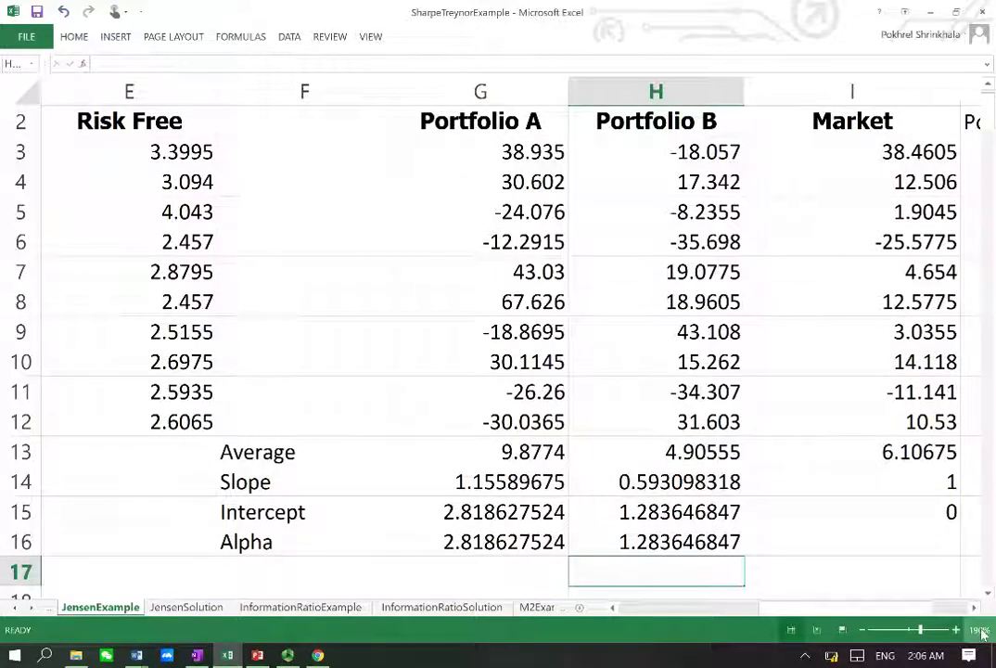
- Compare the Intercept values of both portfolios with the Alpha values directly below them
{"action": "key", "text": "Up"}
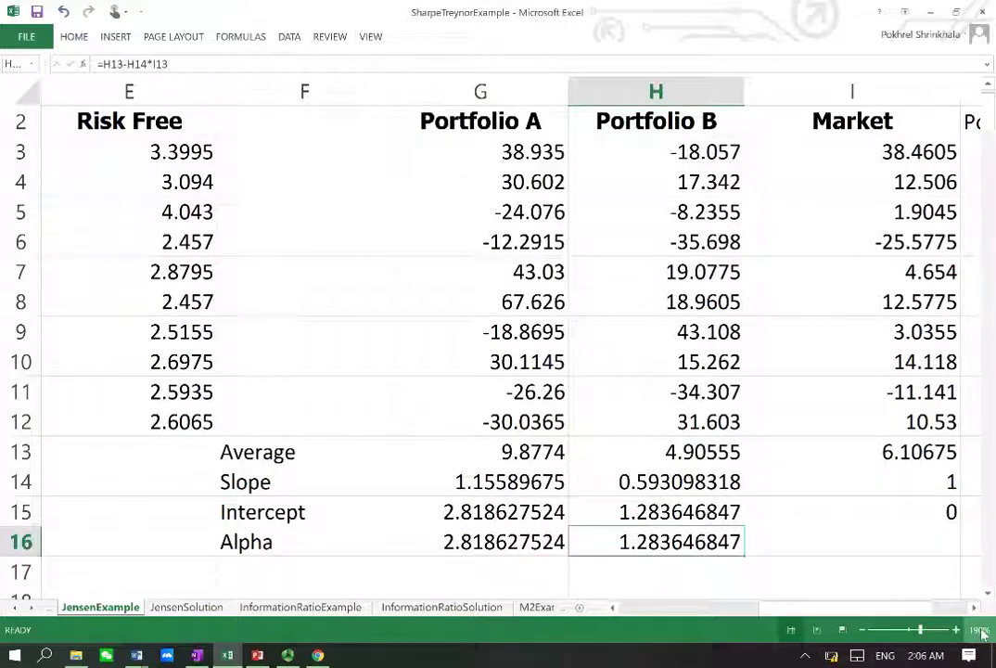
{"action": "key", "text": "Up"}
{"action": "key", "text": "Left"}
{"action": "key", "text": "Left"}
{"action": "key", "text": "shift+Right"}
{"action": "key", "text": "shift+Right"}
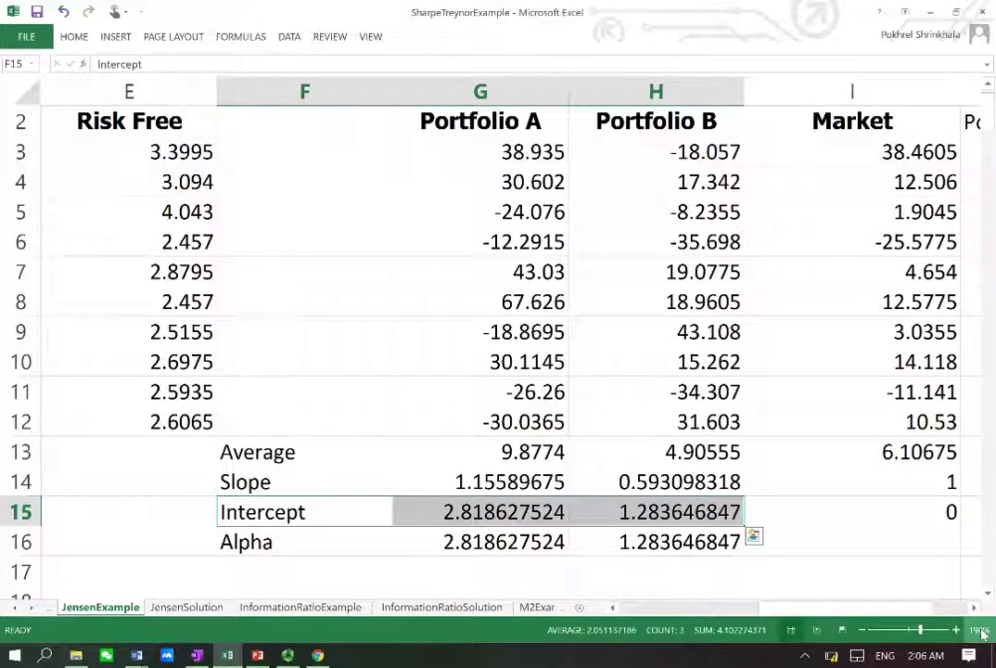
{"action": "key", "text": "Down"}
{"action": "key", "text": "Right"}
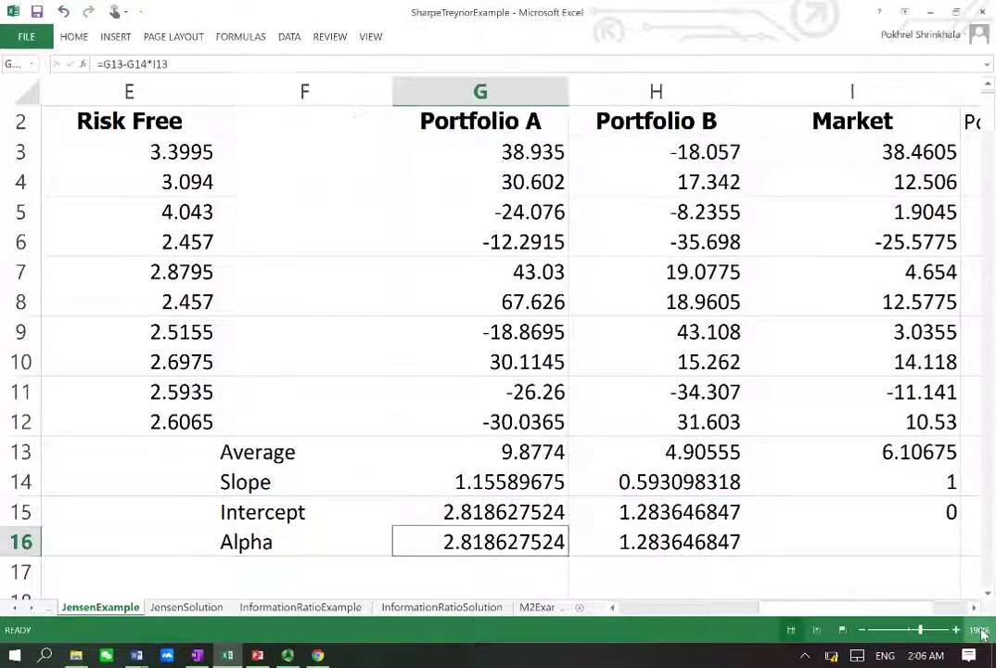
- Copy Portfolio B's alpha formula from H16 into I16 for the market
{"action": "key", "text": "shift+Right"}
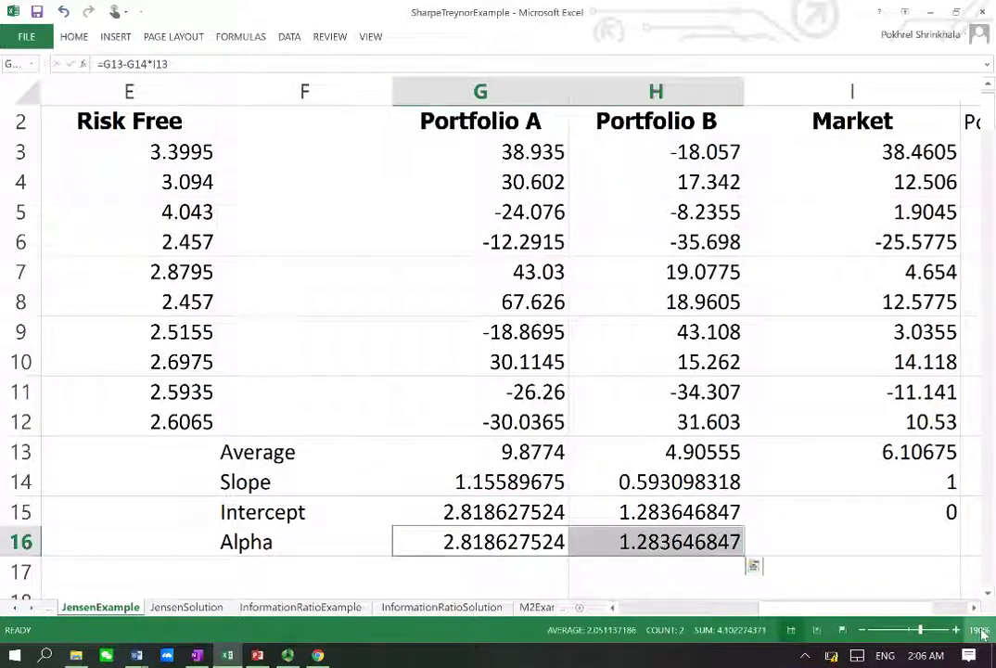
{"action": "key", "text": "Right"}
{"action": "key", "text": "Right"}
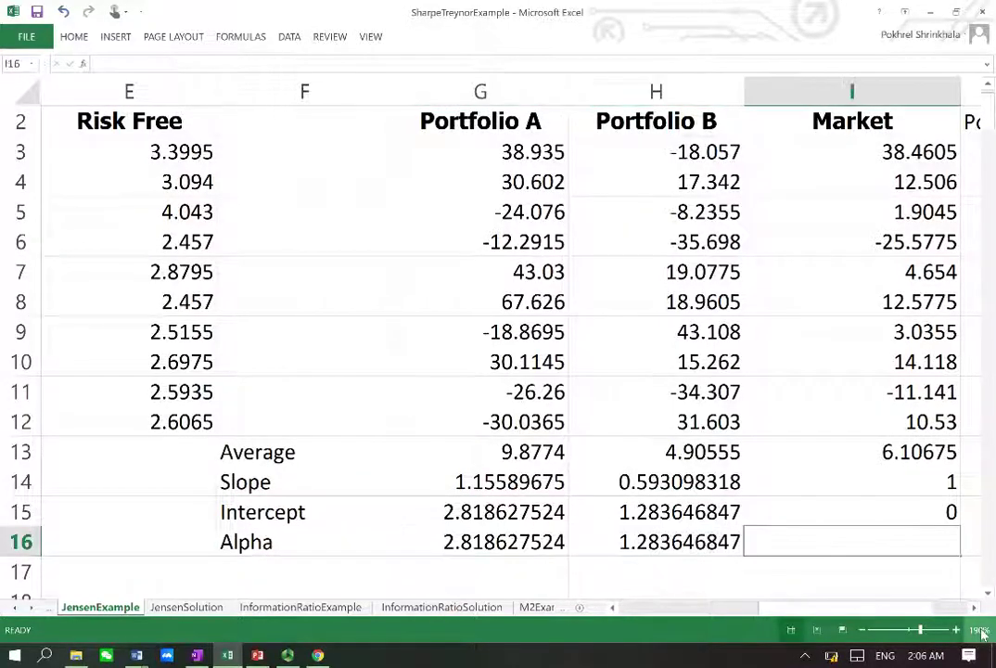
{"action": "key", "text": "Up"}
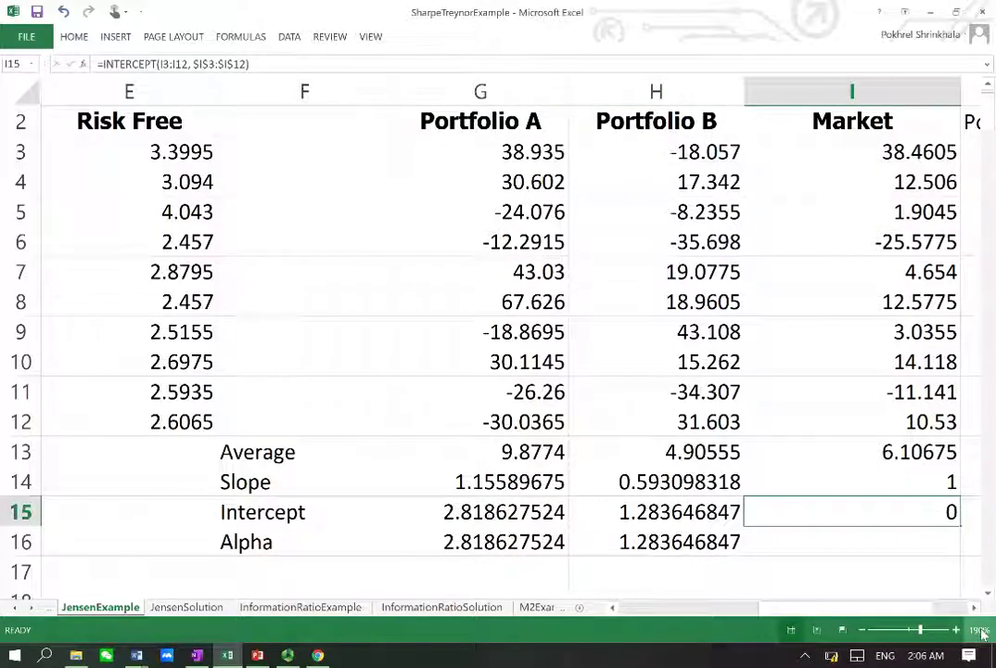
{"action": "key", "text": "Down"}
{"action": "key", "text": "Left"}
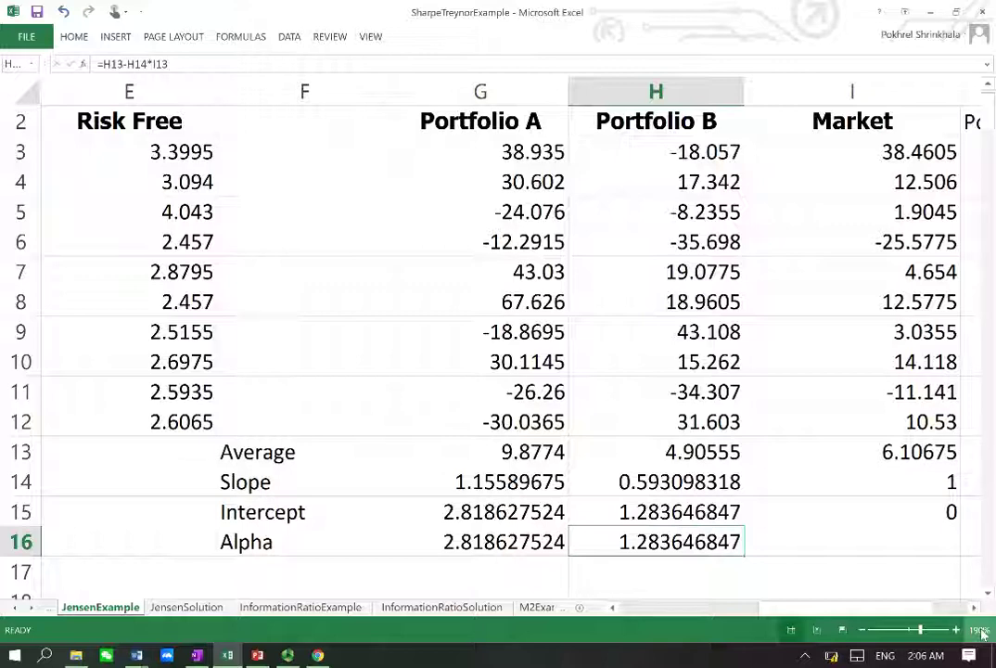
{"action": "key", "text": "Right"}
{"action": "key", "text": "Left"}
{"action": "key", "text": "ctrl+c"}
{"action": "key", "text": "Right"}
{"action": "key", "text": "Return"}
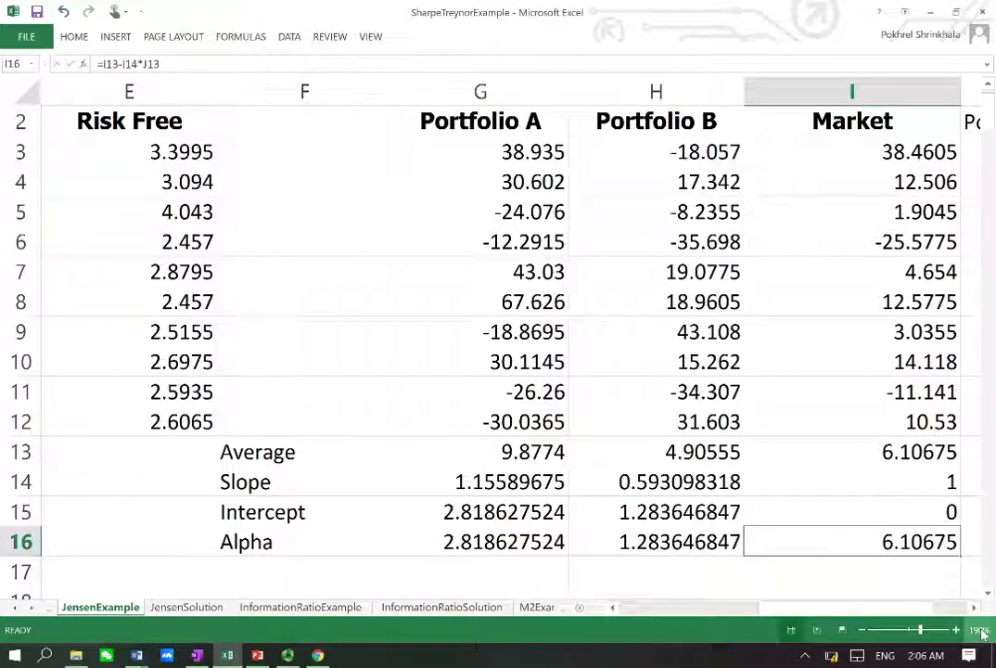
- Replace the J13 reference in I16 with I13 so the market's alpha formula reads =I13-I14*I13
{"action": "key", "text": "F2"}
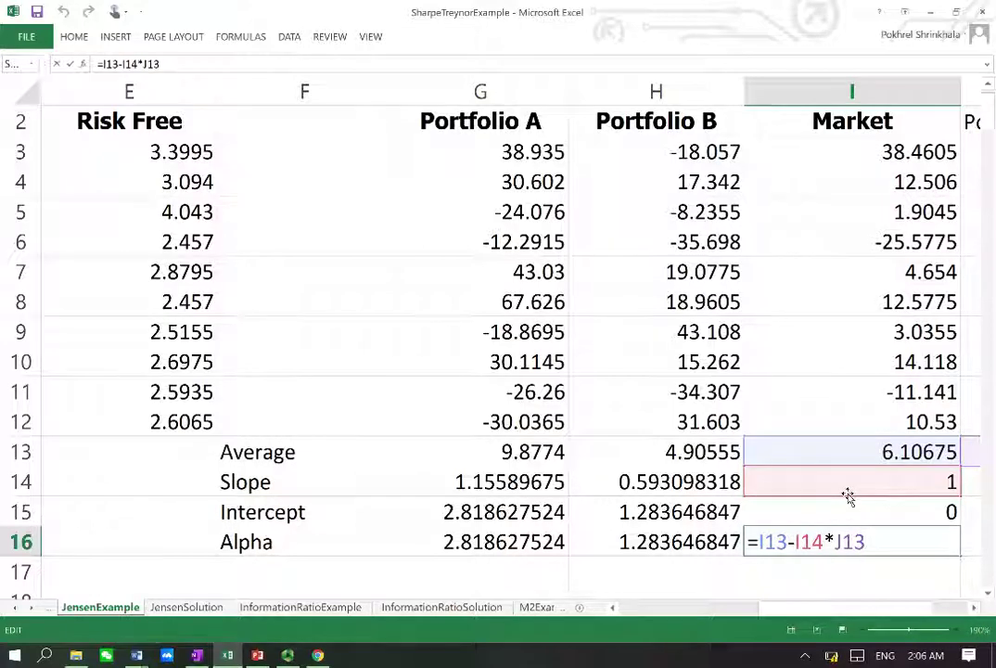
{"action": "key", "text": "BackSpace"}
{"action": "type", "text": "i"}
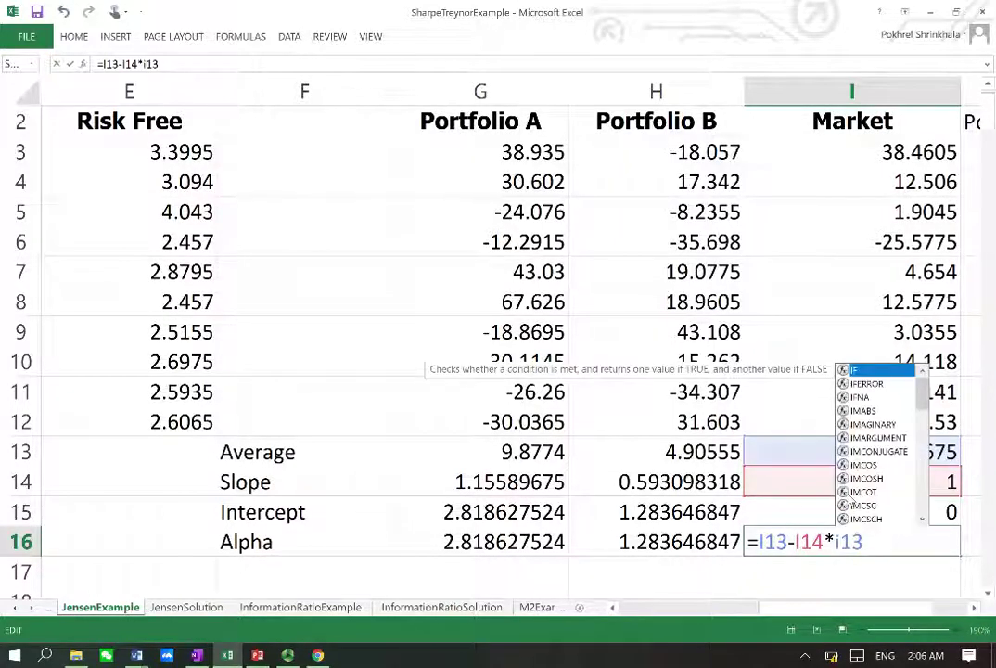
{"action": "key", "text": "Return"}
{"action": "key", "text": "Up"}
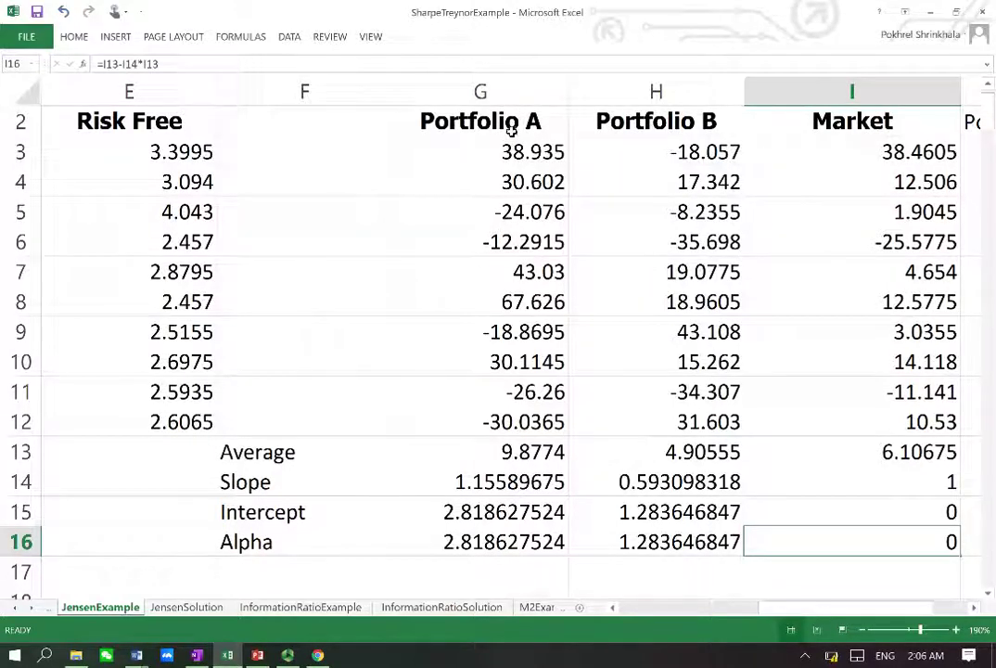
- Enter =G3 in J3 and fill it down through J13 to repeat Portfolio A's excess returns beside the Market column
{"action": "left_click_drag", "start_coordinate": [511, 126], "coordinate": [536, 416]}
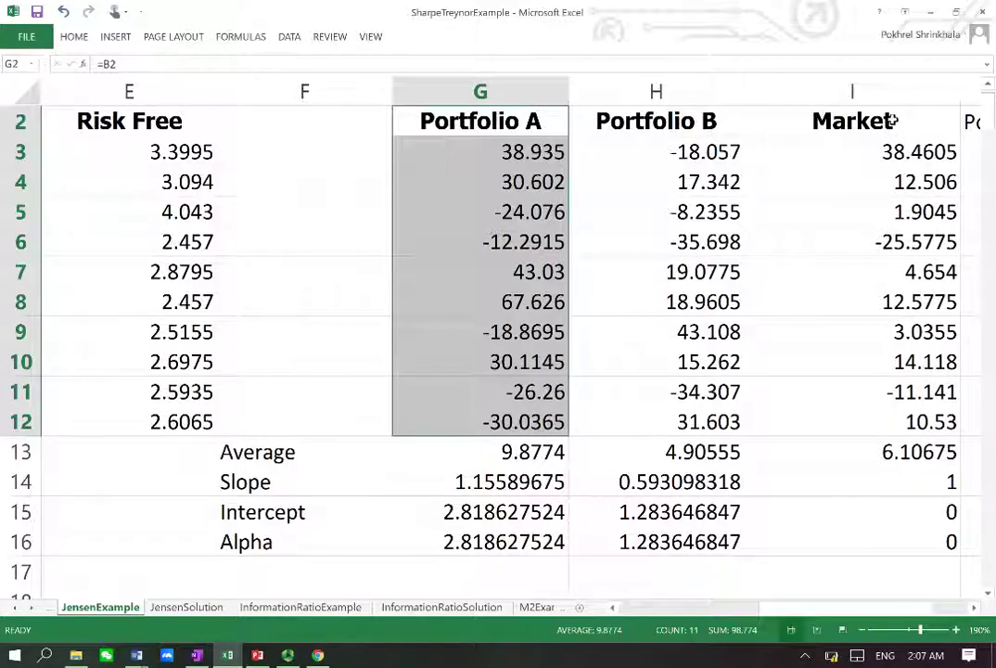
{"action": "key", "text": "ctrl+q"}
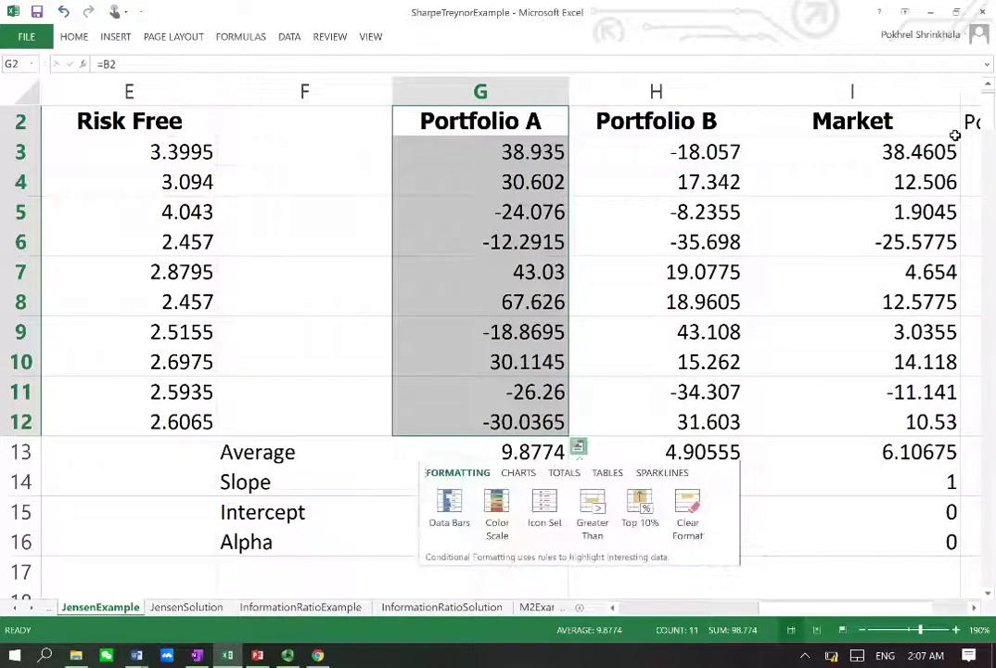
{"action": "left_click", "coordinate": [969, 151]}
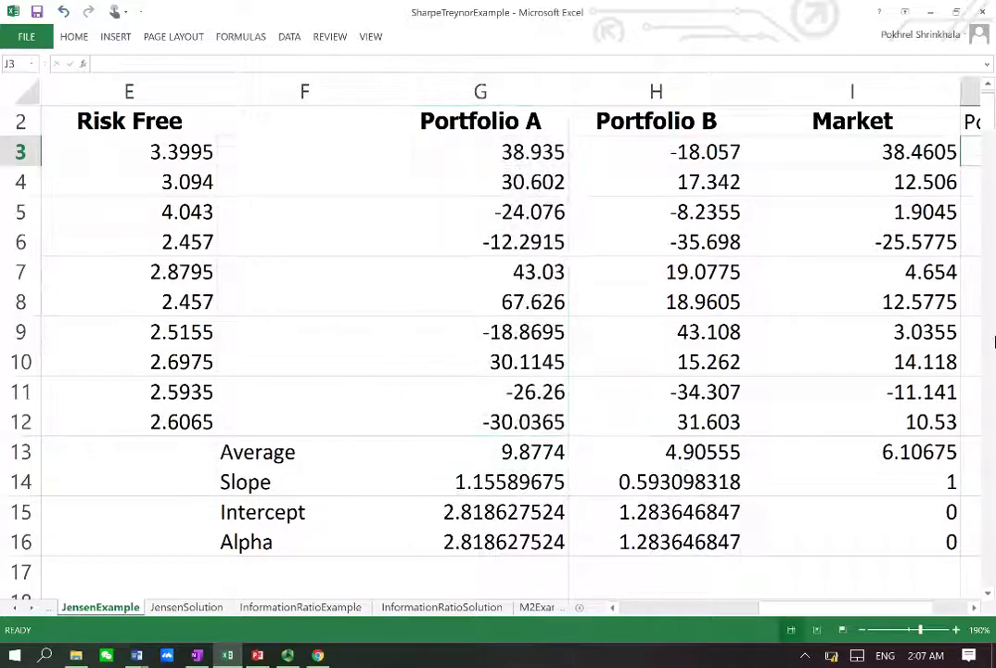
{"action": "key", "text": "Right"}
{"action": "key", "text": "Left"}
{"action": "key", "text": "Up"}
{"action": "key", "text": "Down"}
{"action": "type", "text": "="}
{"action": "key", "text": "Left"}
{"action": "key", "text": "Left"}
{"action": "key", "text": "Left"}
{"action": "key", "text": "Return"}
{"action": "key", "text": "Up"}
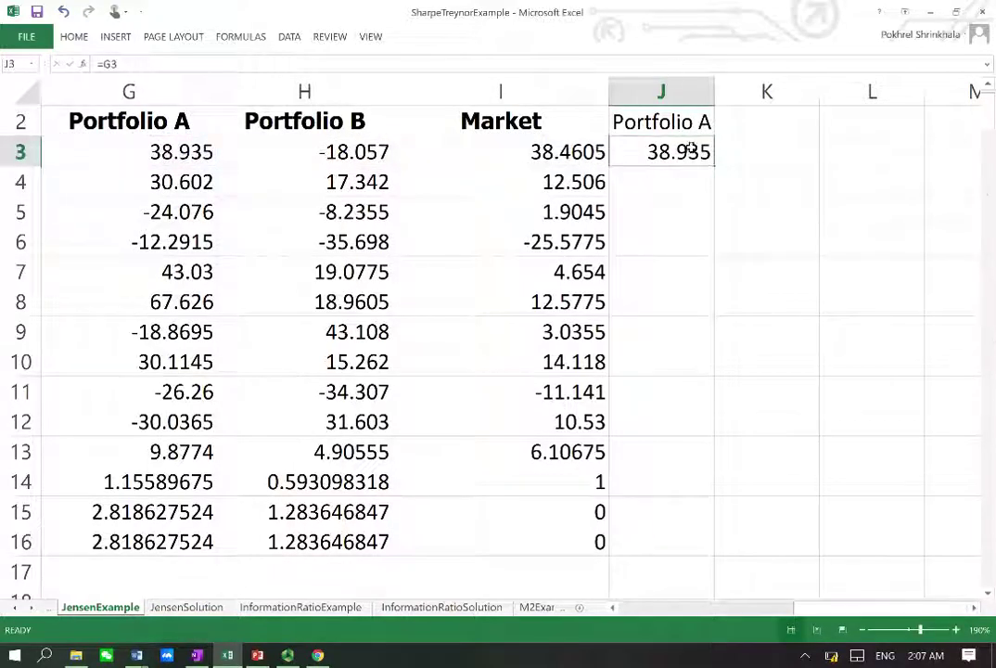
{"action": "left_click_drag", "start_coordinate": [715, 165], "coordinate": [703, 476]}
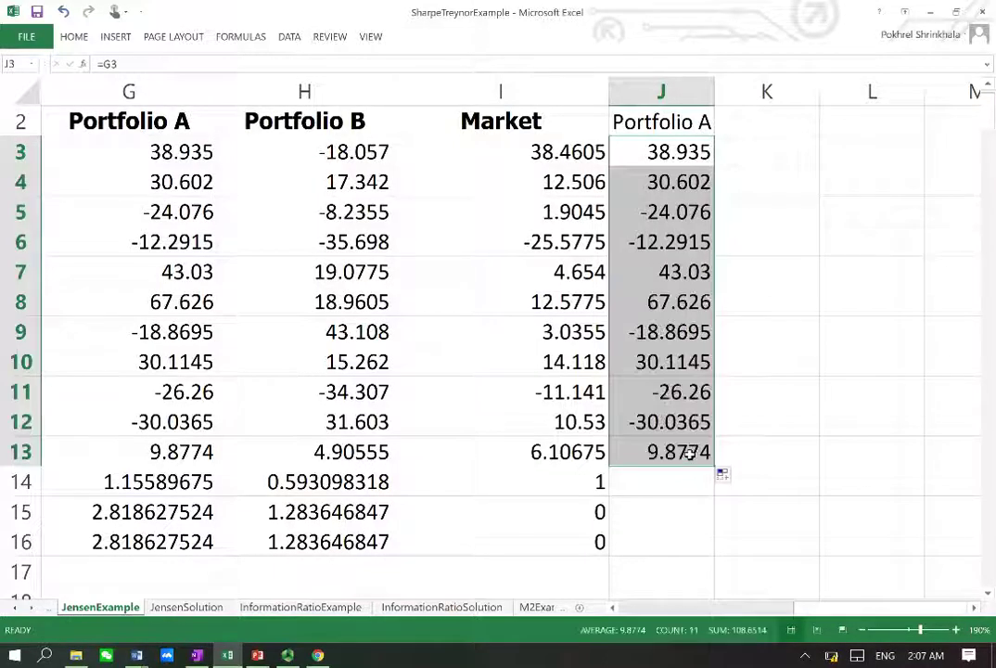
{"action": "key", "text": "ctrl+Down"}
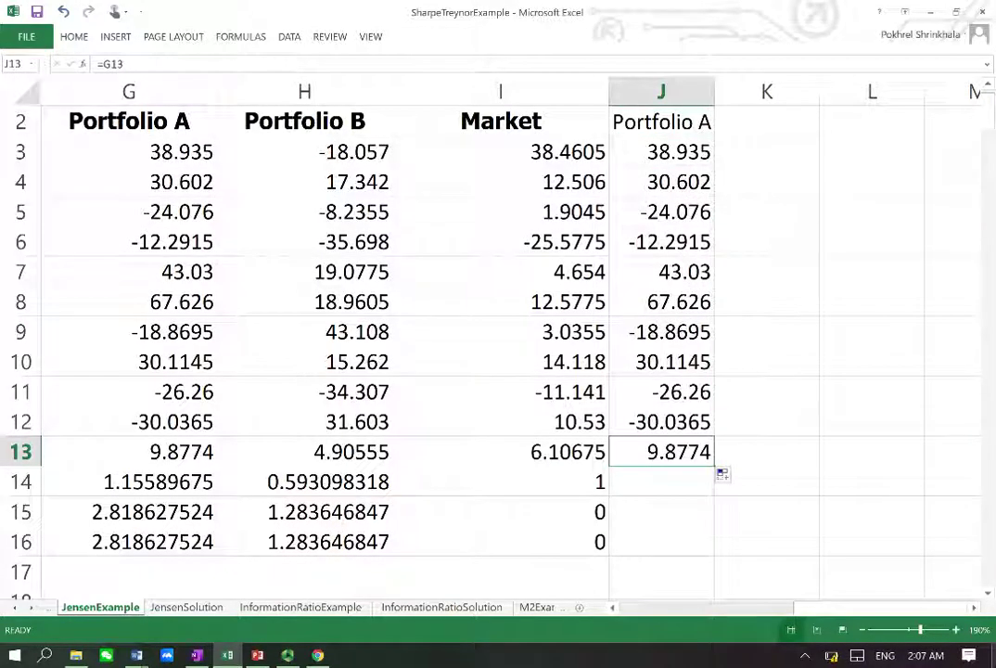
- Insert a markers-only scatter chart from I2:J12 plotting Portfolio A's excess returns against the Market's
{"action": "left_click", "coordinate": [501, 452]}
{"action": "left_click", "coordinate": [501, 422]}
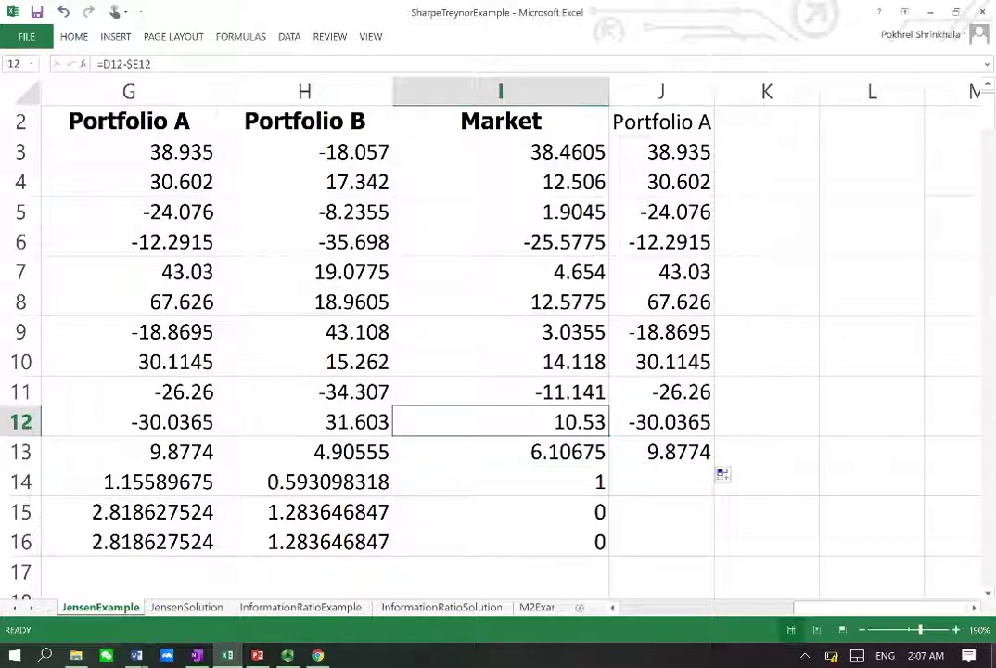
{"action": "key", "text": "Up"}
{"action": "key", "text": "Up"}
{"action": "key", "text": "Up"}
{"action": "key", "text": "Up"}
{"action": "key", "text": "Up"}
{"action": "key", "text": "Up"}
{"action": "key", "text": "Up"}
{"action": "key", "text": "Up"}
{"action": "key", "text": "Up"}
{"action": "key", "text": "Up"}
{"action": "key", "text": "Up"}
{"action": "key", "text": "Down"}
{"action": "key", "text": "shift+Right"}
{"action": "key", "text": "shift+Down"}
{"action": "key", "text": "shift+Down"}
{"action": "key", "text": "shift+Down"}
{"action": "key", "text": "shift+Down"}
{"action": "key", "text": "shift+Down"}
{"action": "key", "text": "shift+Down"}
{"action": "key", "text": "shift+Down"}
{"action": "key", "text": "shift+Down"}
{"action": "key", "text": "shift+Down"}
{"action": "key", "text": "shift+Down"}
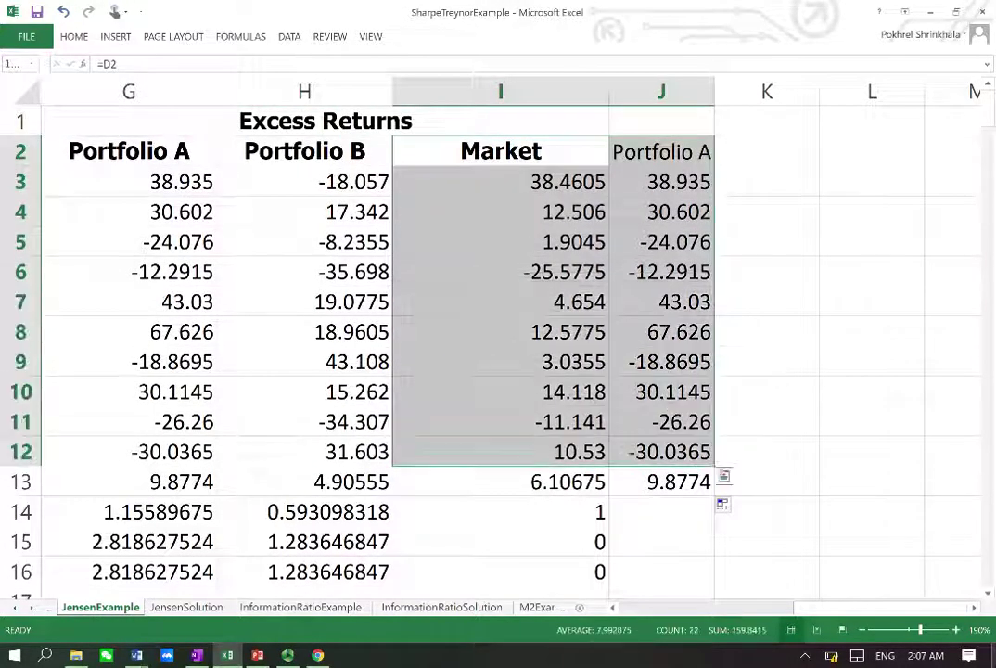
{"action": "left_click", "coordinate": [115, 37]}
{"action": "left_click", "coordinate": [434, 89]}
{"action": "left_click", "coordinate": [444, 136]}
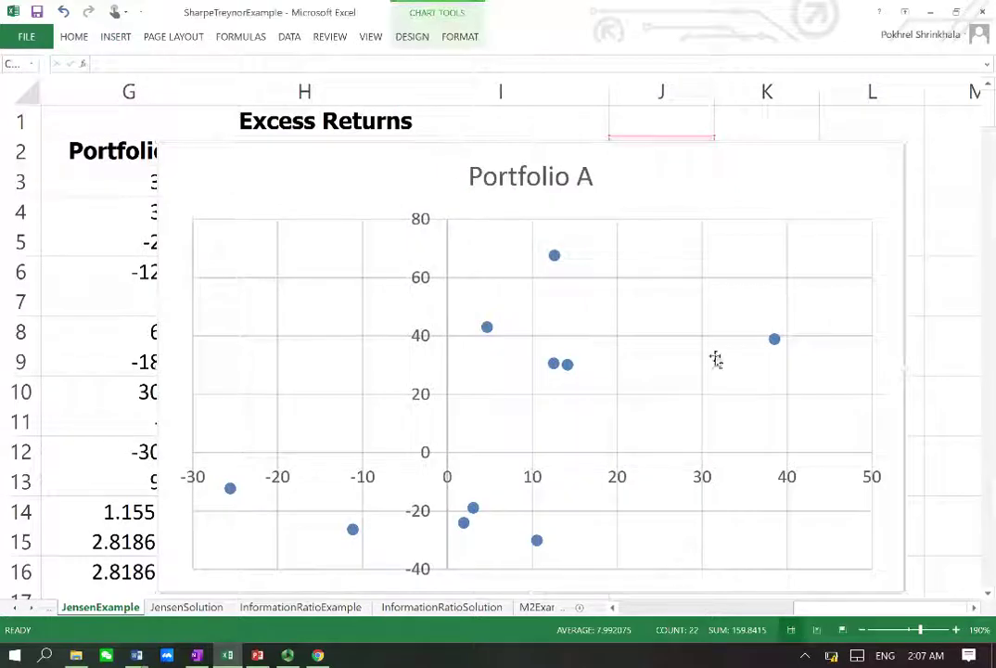
- Add a linear trendline to the Portfolio A data points and display its equation and R-squared value on the chart
{"action": "right_click", "coordinate": [774, 341]}
{"action": "left_click", "coordinate": [804, 471]}
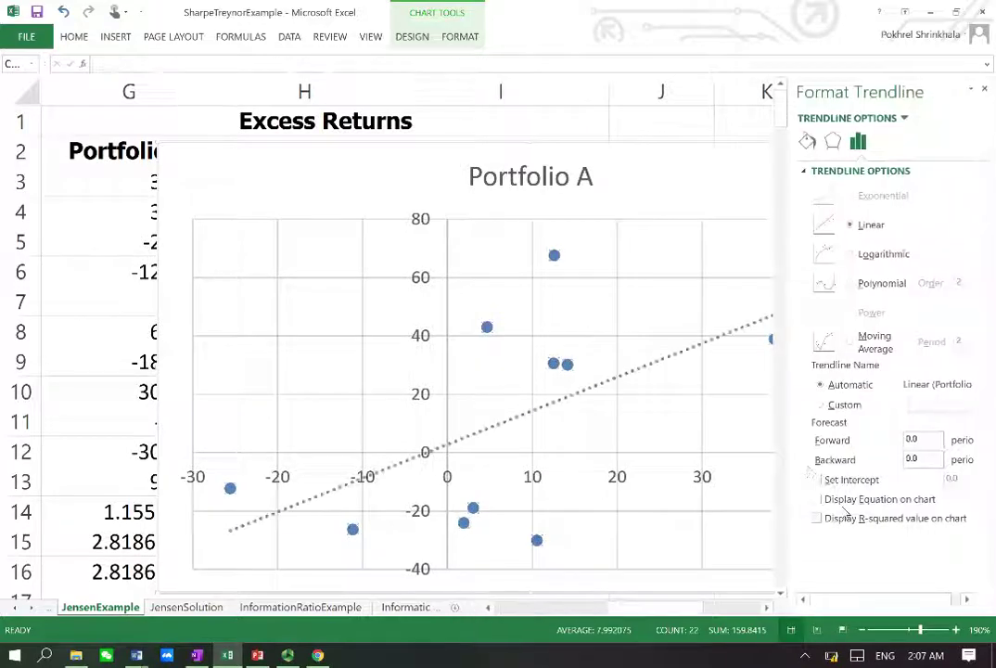
{"action": "left_click", "coordinate": [844, 500]}
{"action": "left_click", "coordinate": [846, 518]}
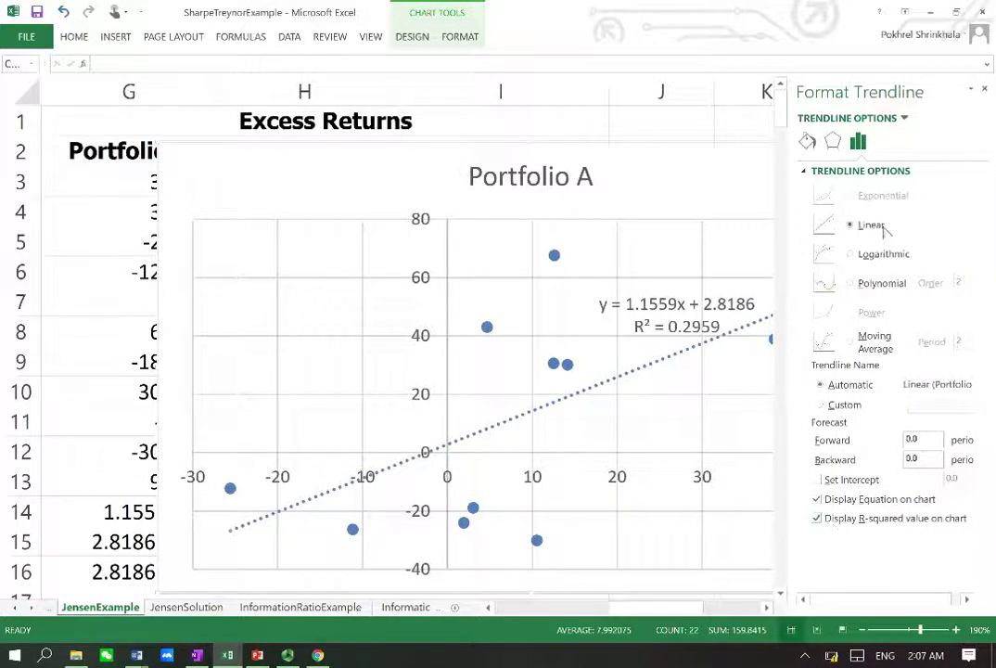
{"action": "left_click", "coordinate": [985, 91]}
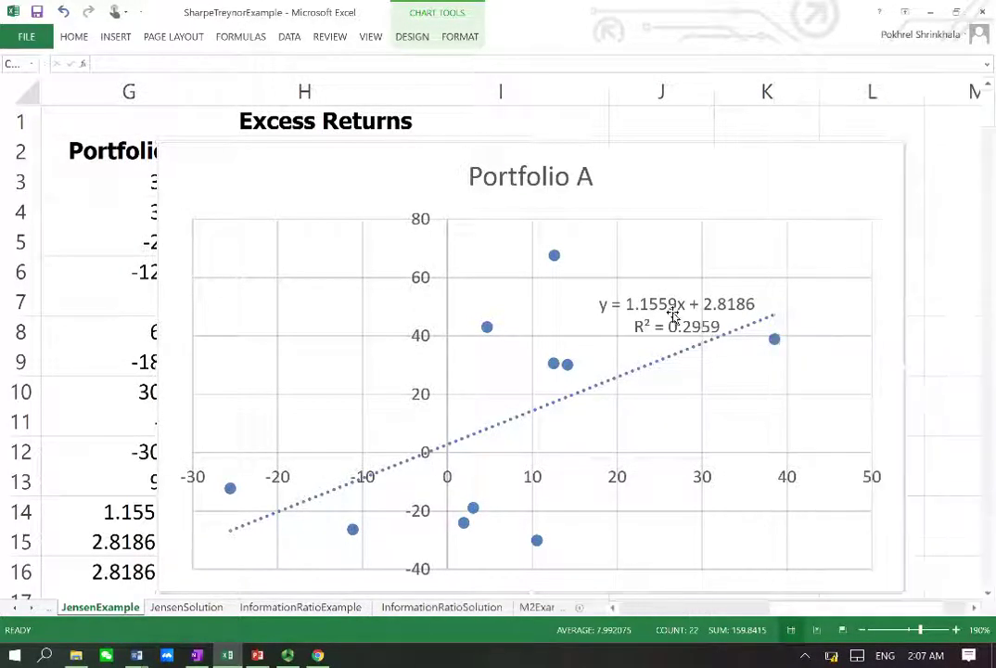
- Place the trendline equation label beside the chart title and shift the chart clear of the Portfolio A column
{"action": "left_click_drag", "start_coordinate": [674, 316], "coordinate": [718, 185]}
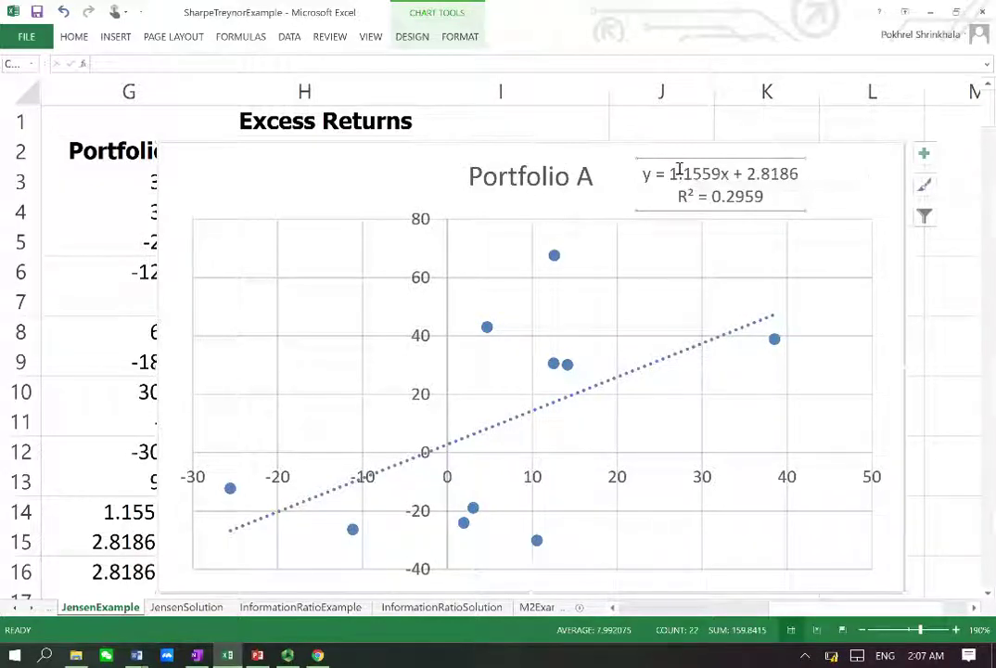
{"action": "left_click_drag", "start_coordinate": [388, 148], "coordinate": [581, 112]}
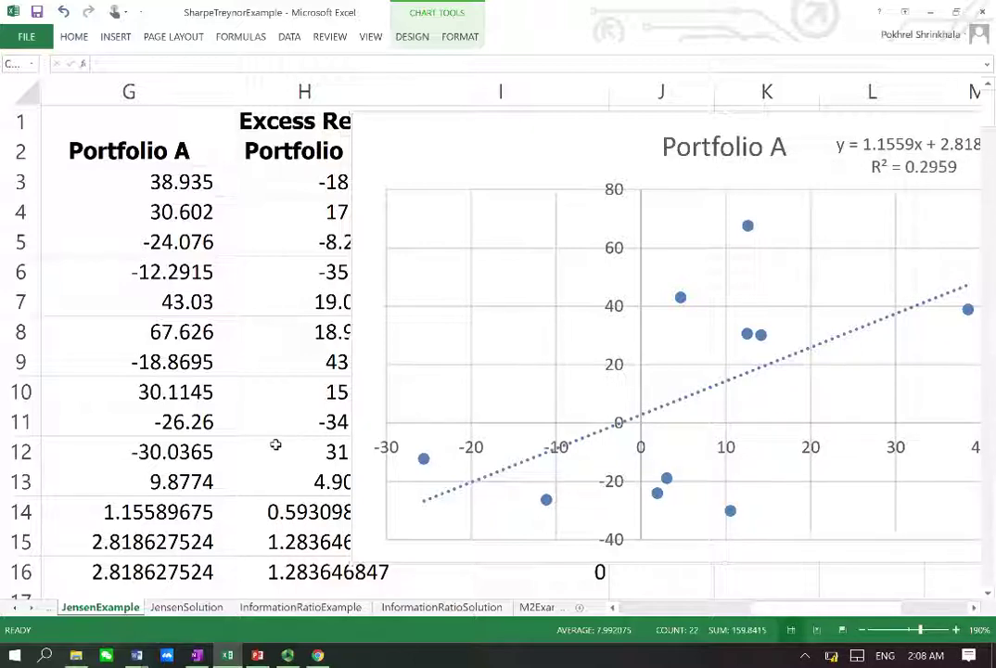
{"action": "left_click", "coordinate": [269, 447]}
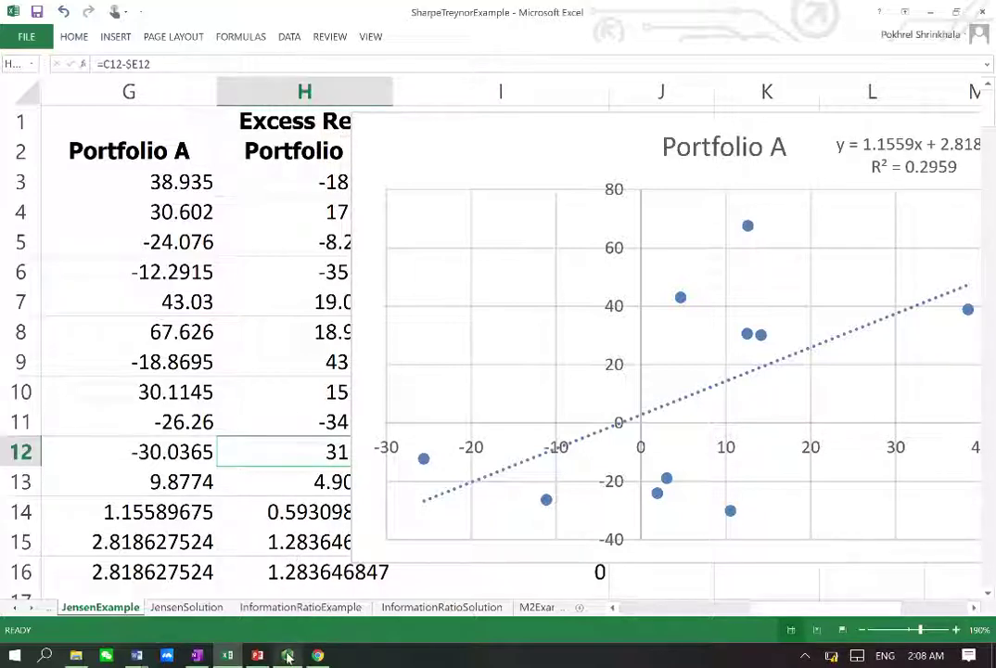